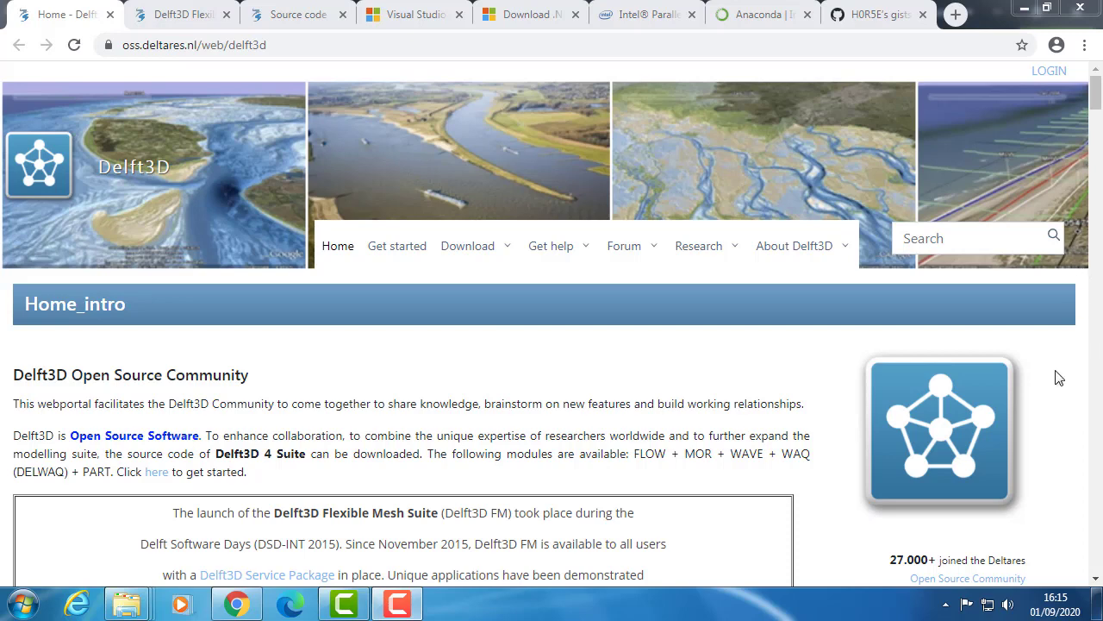
- Look over the Delft3D Flexible Mesh course page and the introduction of the Delft3D Source Code page
left_click(169, 21)
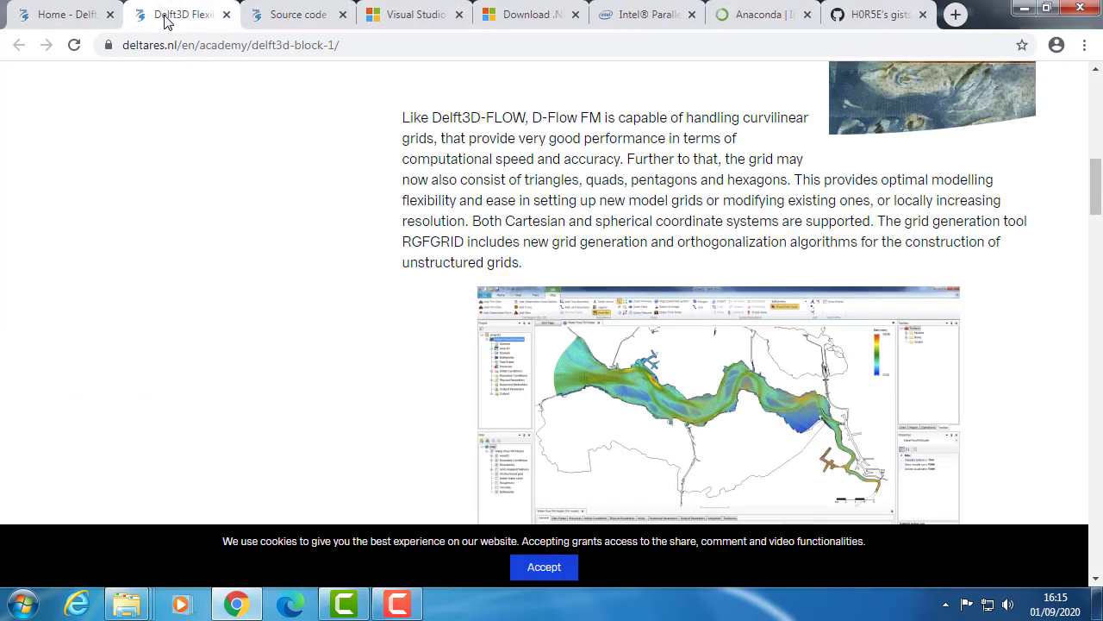
scroll(242, 422, "up", 9)
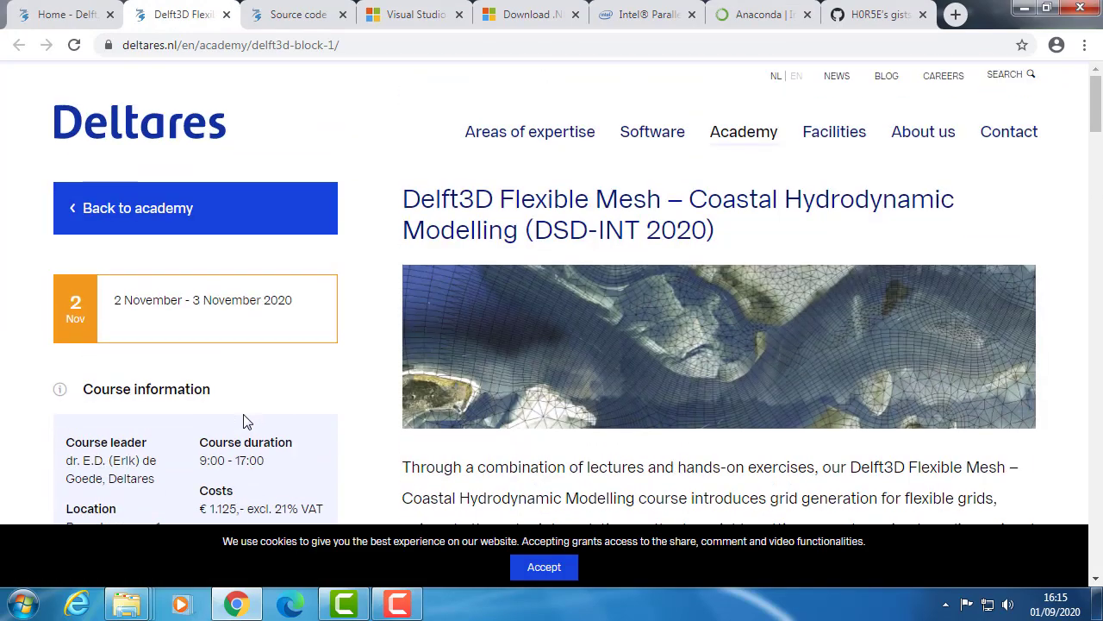
left_click(320, 10)
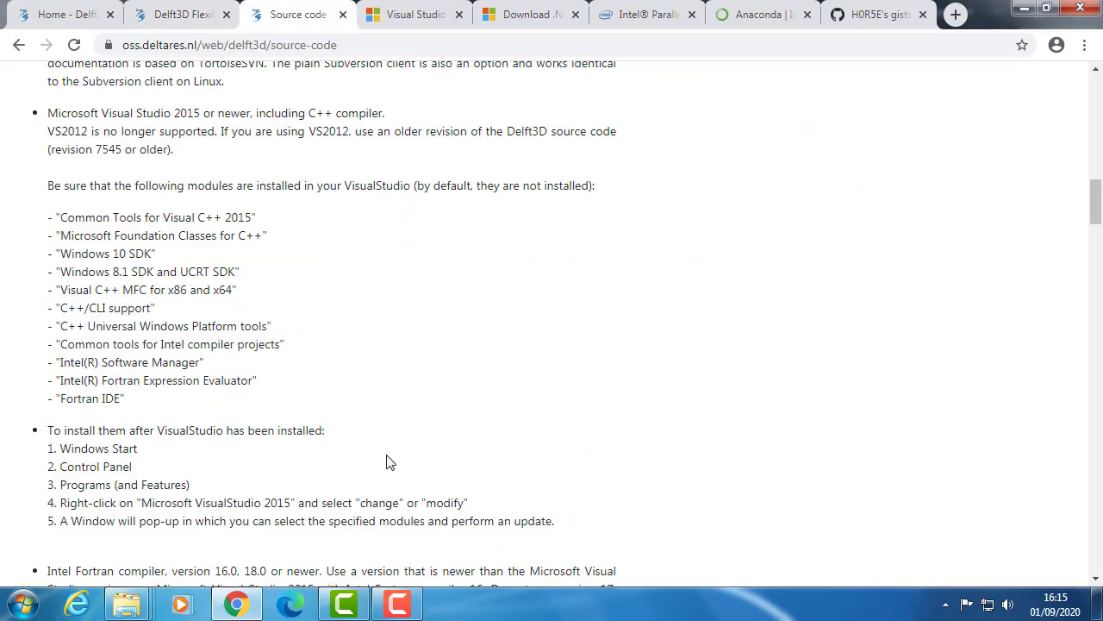
scroll(387, 462, "up", 5)
scroll(400, 459, "up", 7)
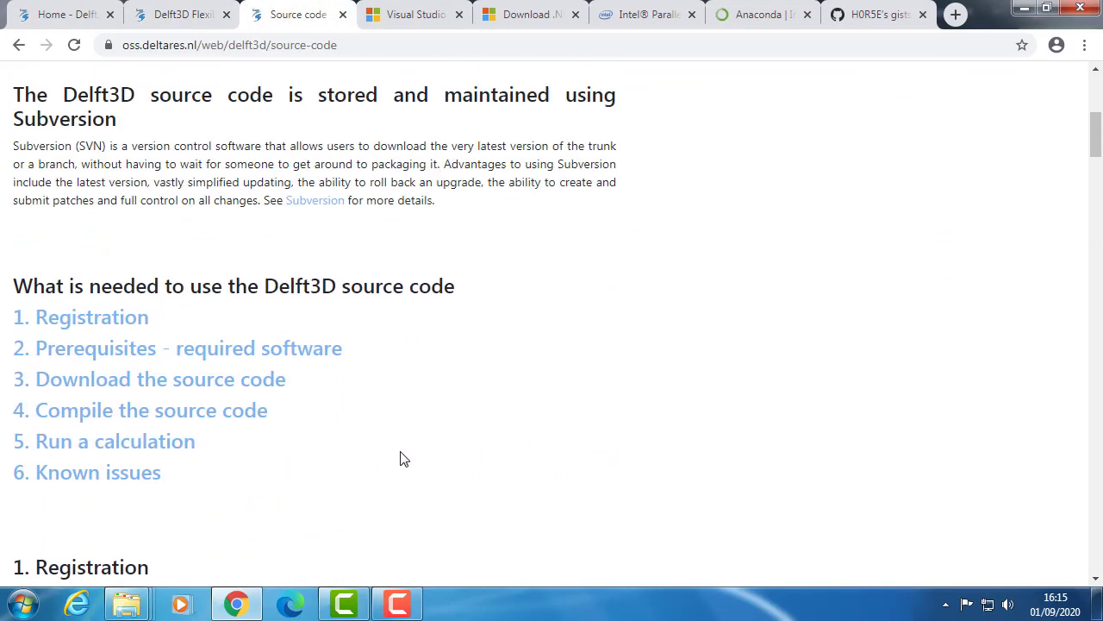
scroll(400, 458, "up", 1)
scroll(402, 459, "up", 2)
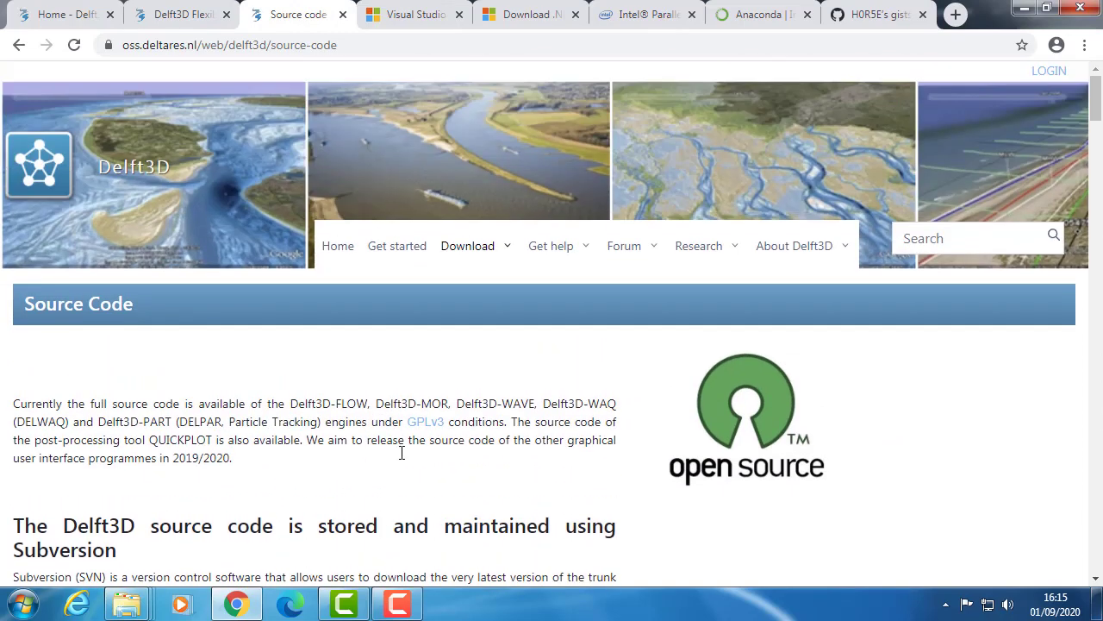
scroll(400, 448, "down", 1)
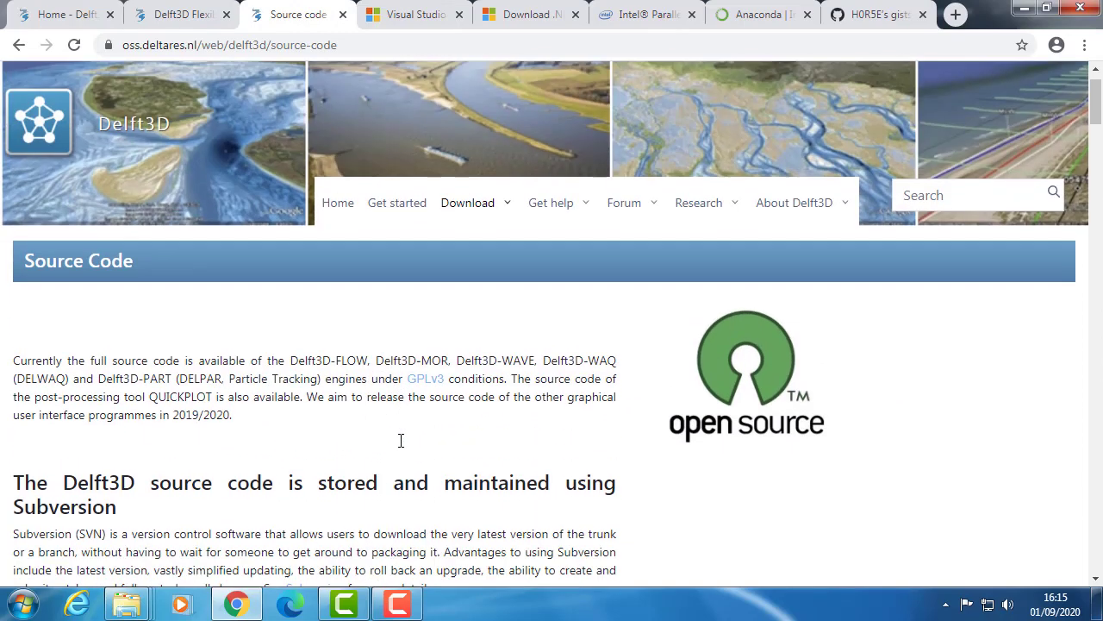
scroll(400, 439, "down", 2)
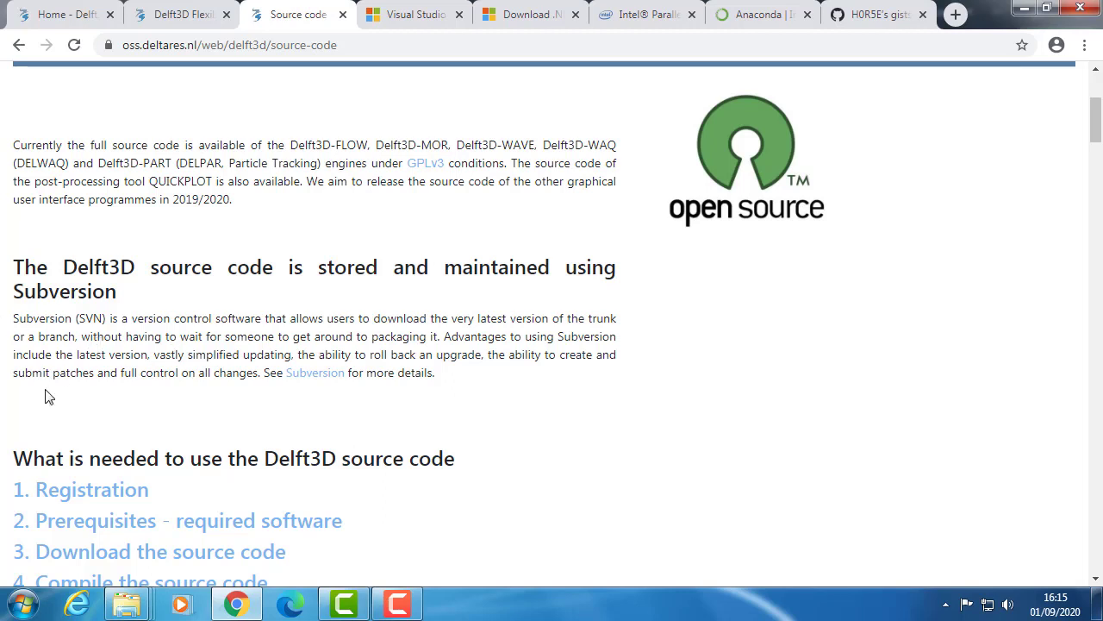
- Switch to the Delft3D folder in Windows Explorer and open the 67460 shortcut to the source code folder
mouse_move(121, 610)
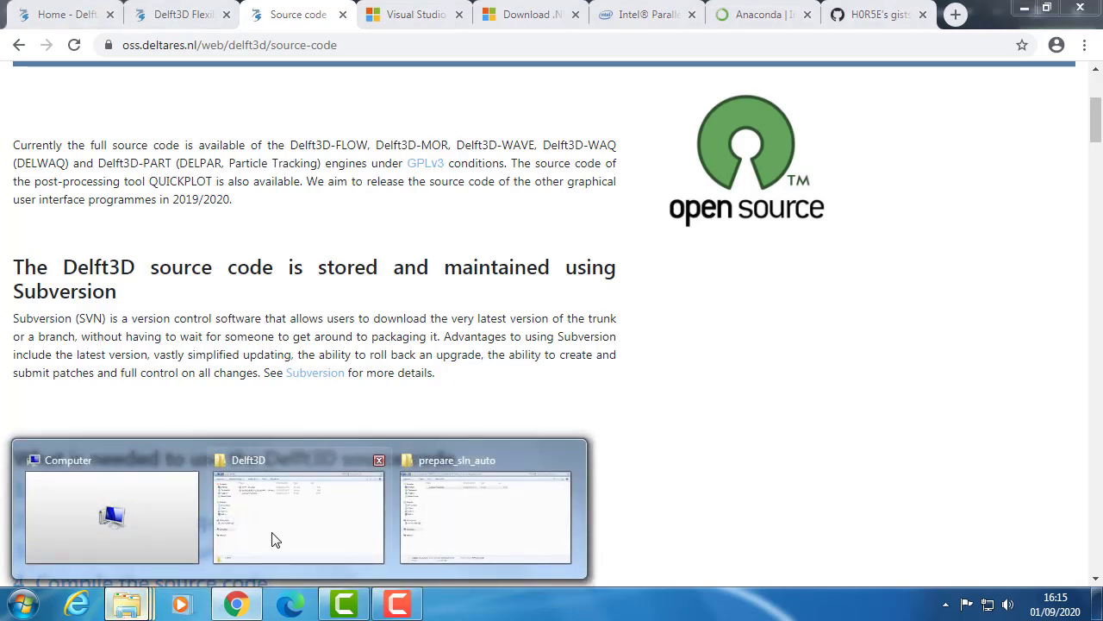
mouse_move(276, 539)
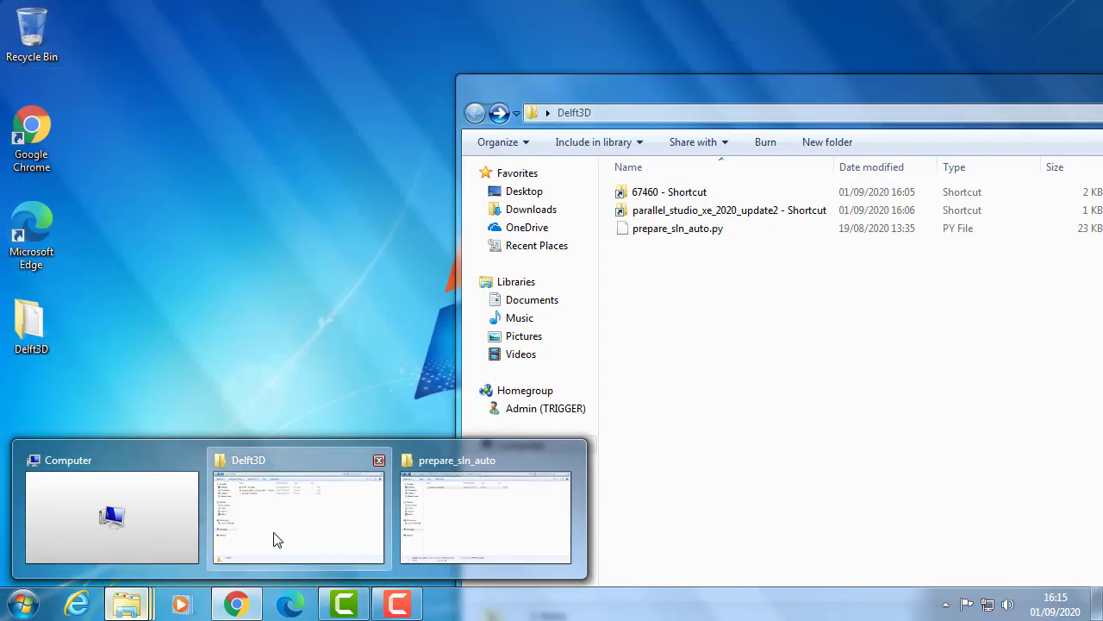
left_click(276, 539)
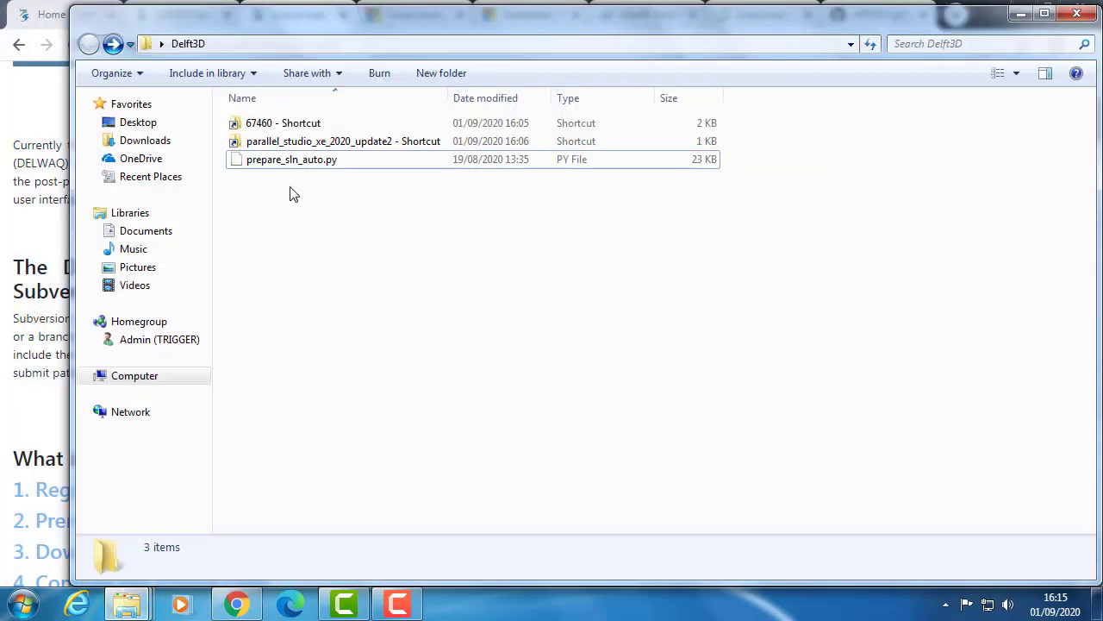
double_click(308, 124)
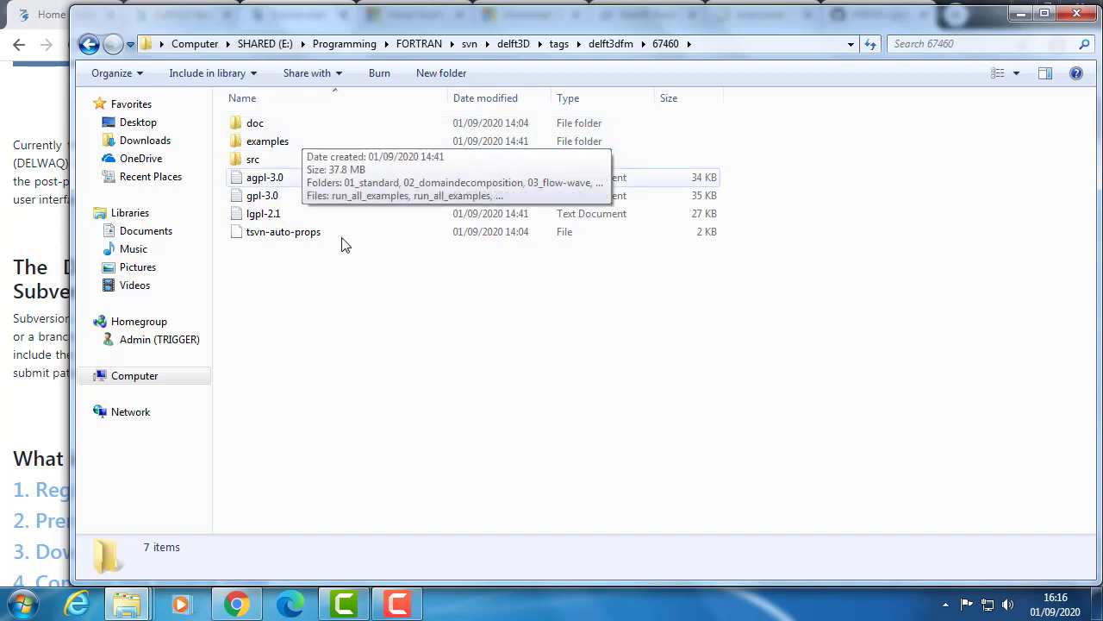
- Return to the Delft3D Source Code page in Chrome and read the Windows prerequisites, including the Visual Studio modules, Intel Fortran compiler and Python
left_click(48, 233)
scroll(67, 253, "down", 5)
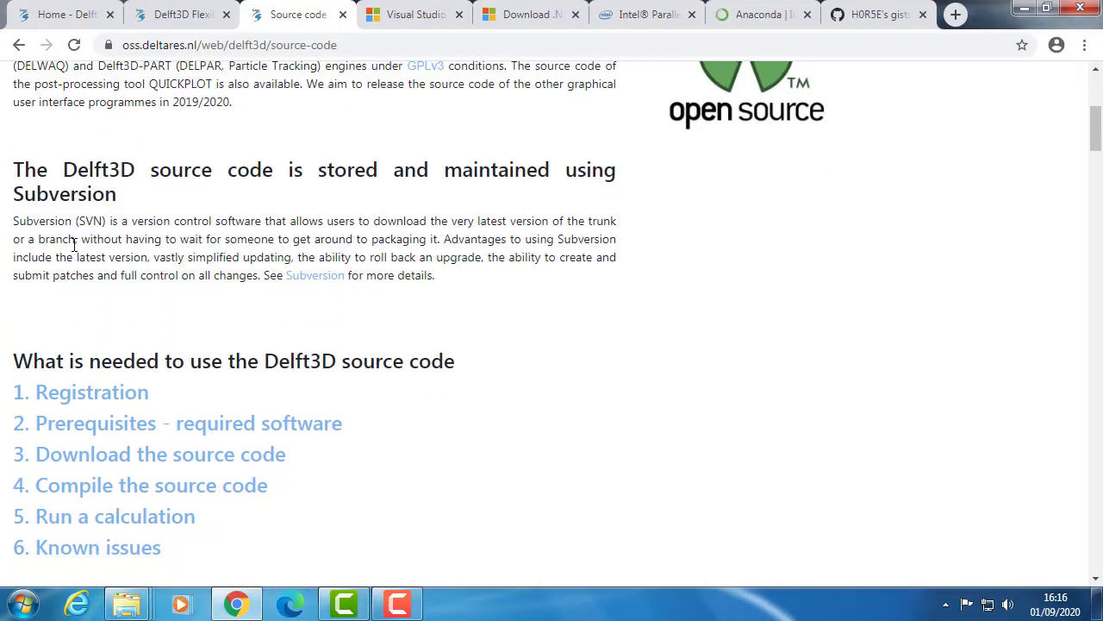
scroll(100, 257, "down", 1)
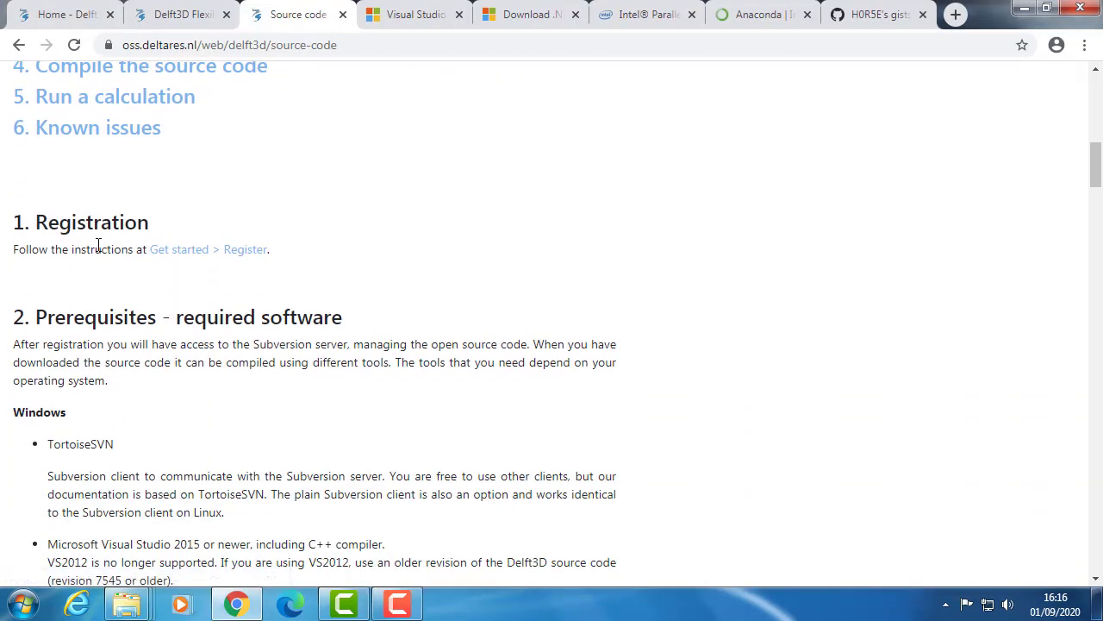
scroll(98, 248, "down", 2)
scroll(82, 297, "down", 1)
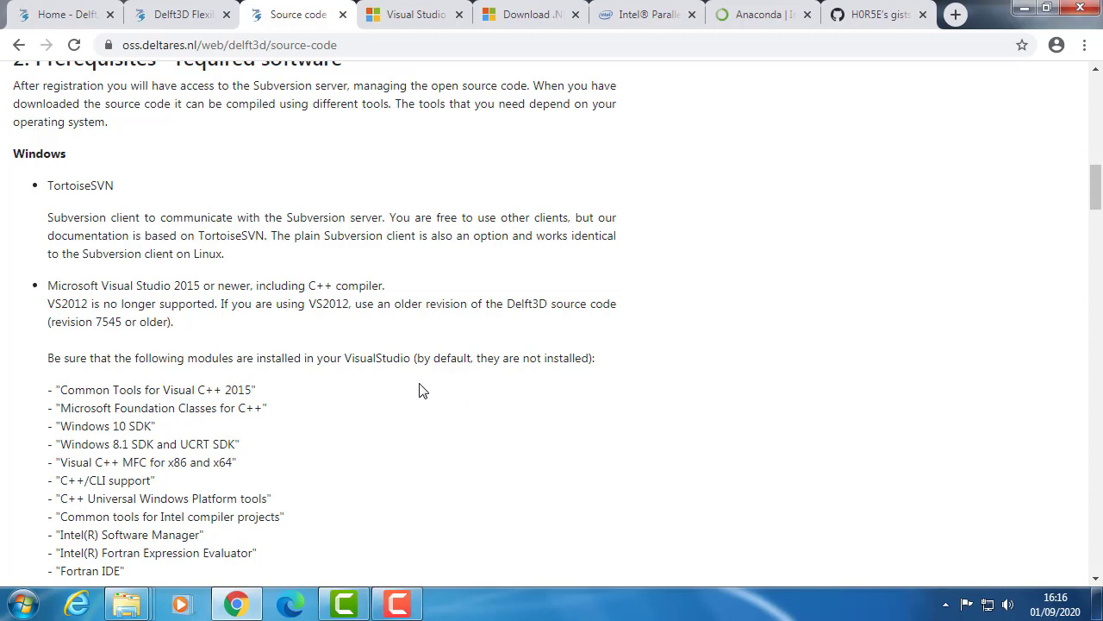
scroll(423, 398, "down", 1)
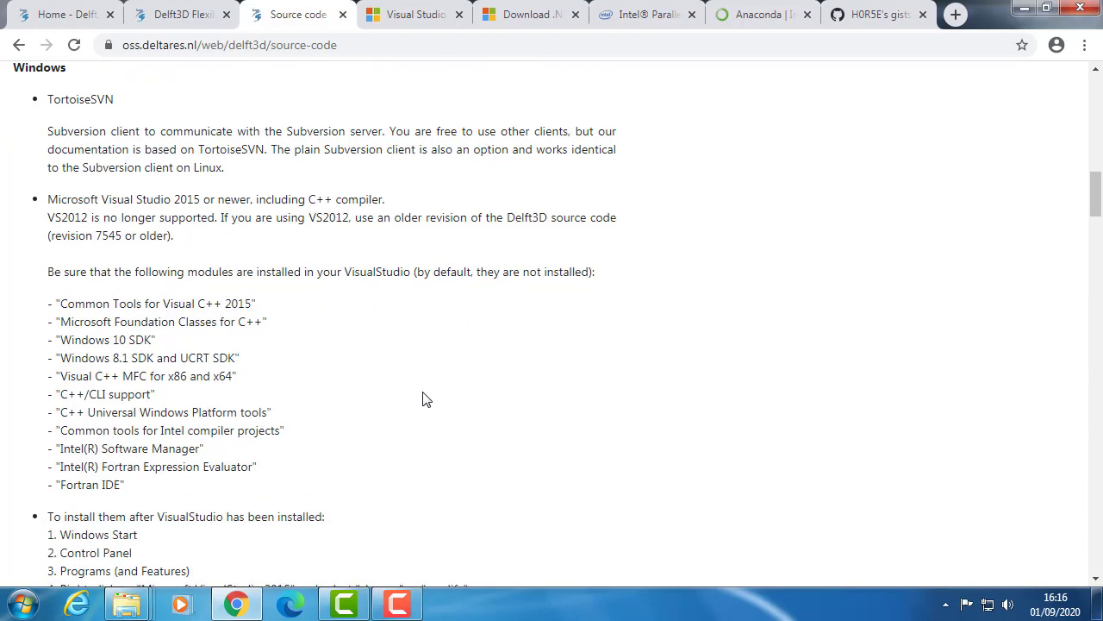
scroll(423, 399, "down", 2)
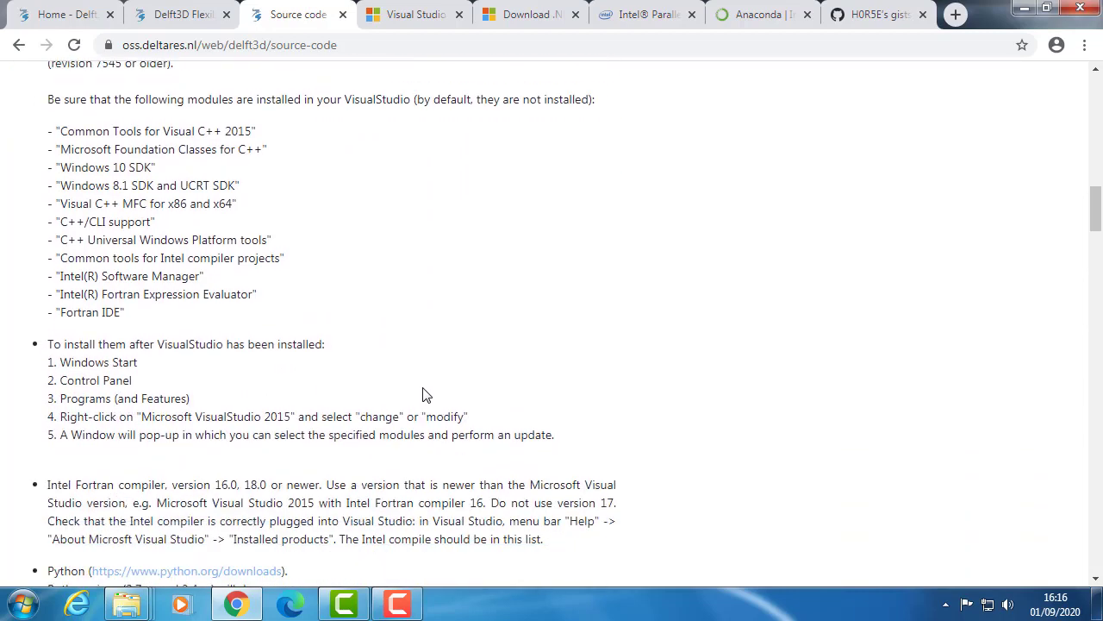
scroll(423, 395, "down", 2)
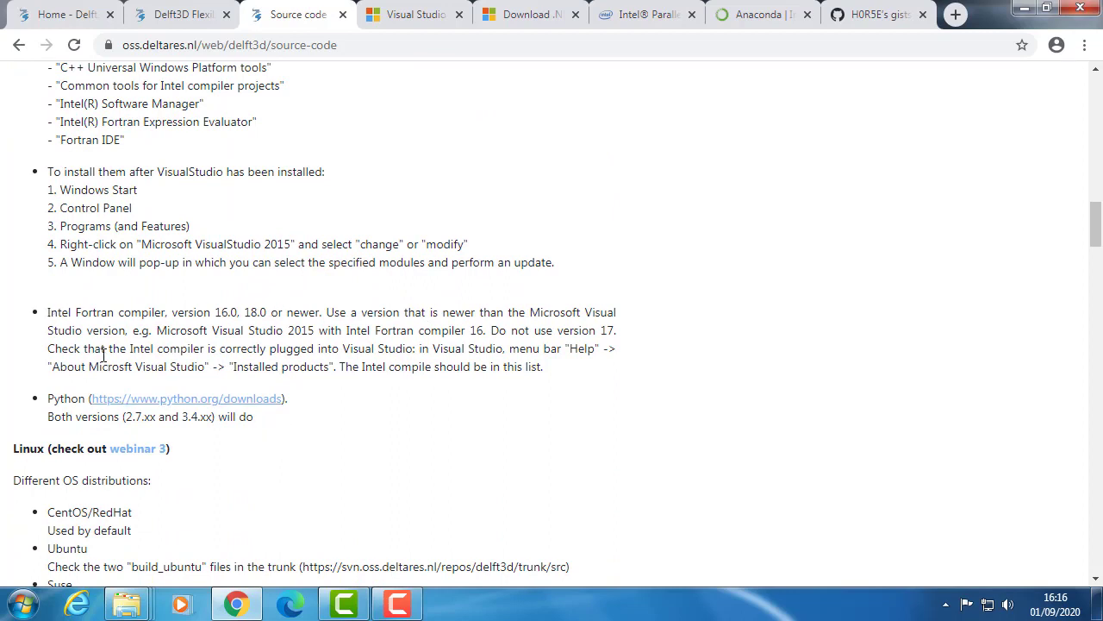
scroll(355, 462, "up", 2)
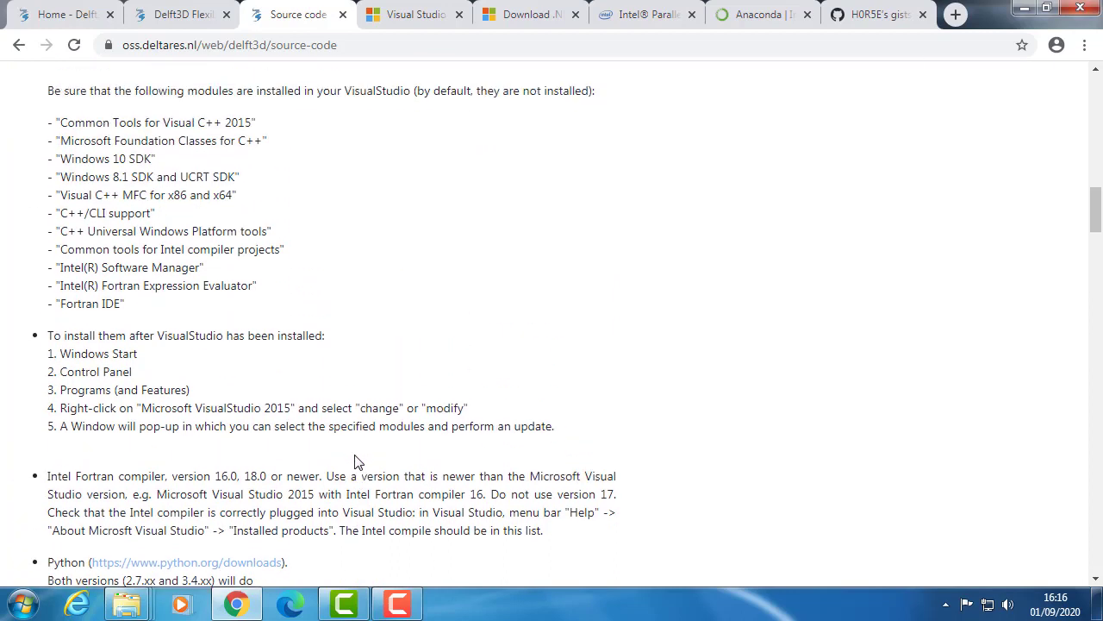
scroll(357, 462, "up", 2)
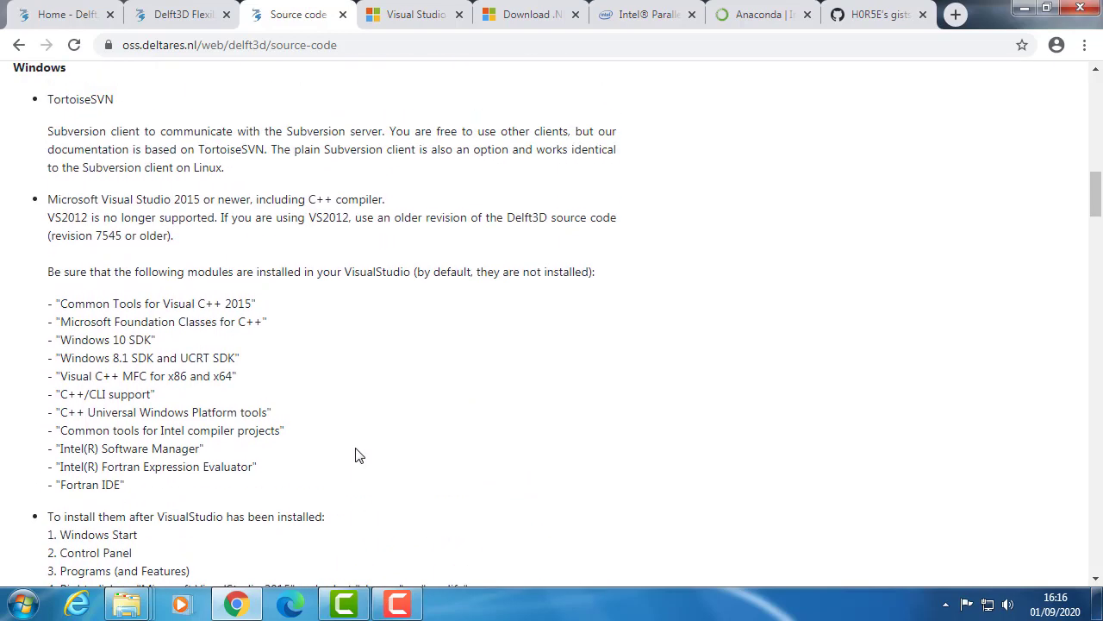
scroll(357, 455, "down", 2)
scroll(356, 455, "down", 1)
scroll(356, 435, "up", 4)
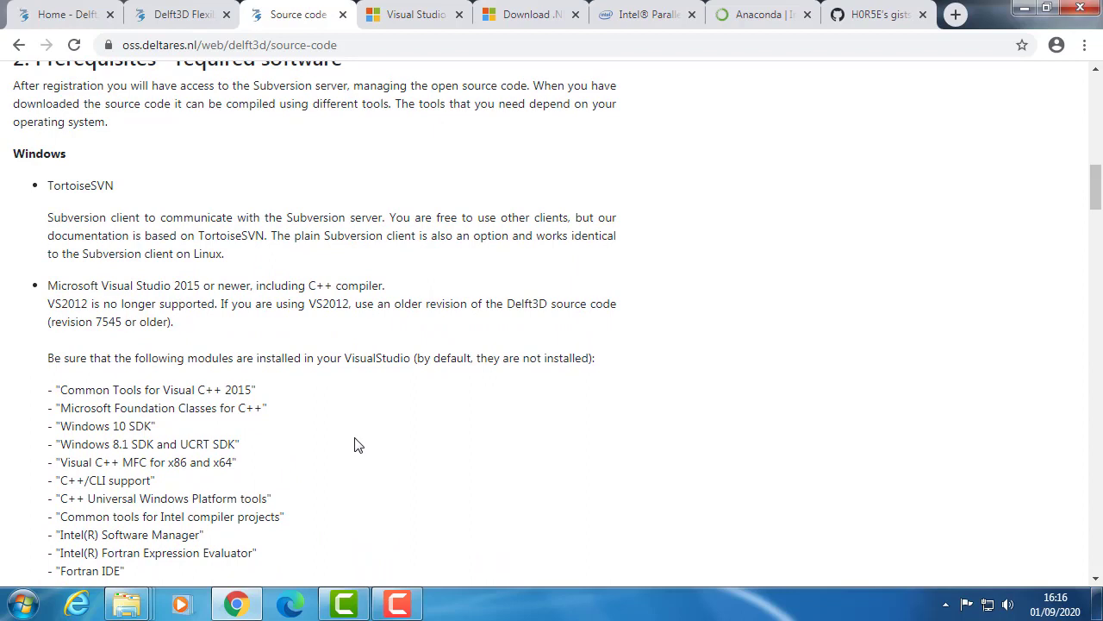
scroll(347, 441, "up", 1)
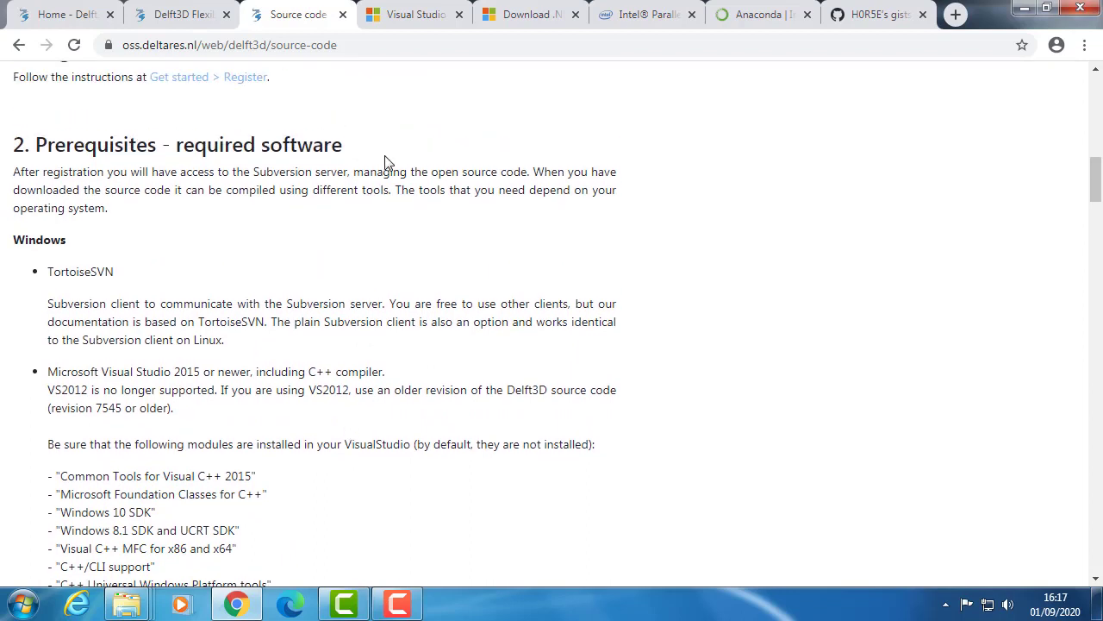
scroll(387, 170, "down", 2)
scroll(389, 174, "up", 1)
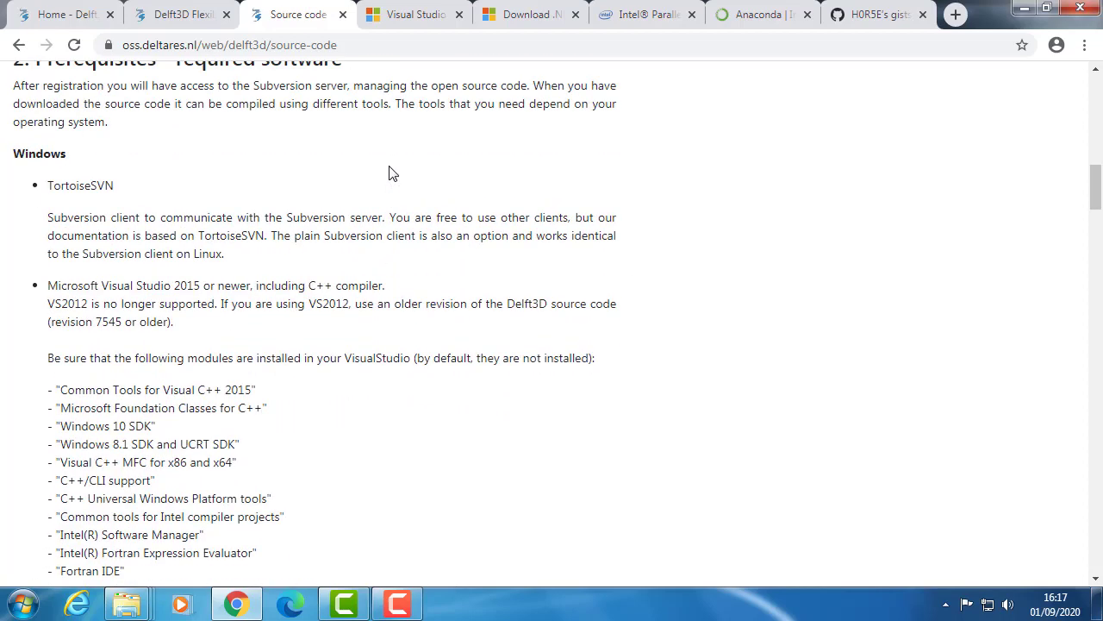
scroll(388, 168, "up", 1)
scroll(389, 164, "down", 2)
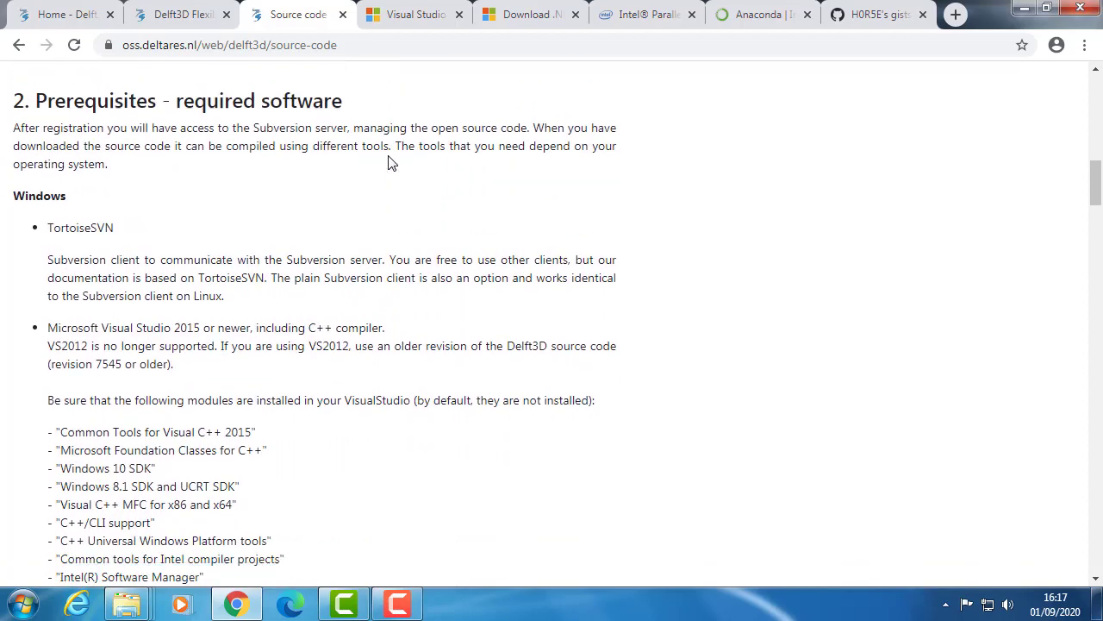
- Open the Visual Studio website and examine its download options
left_click(407, 21)
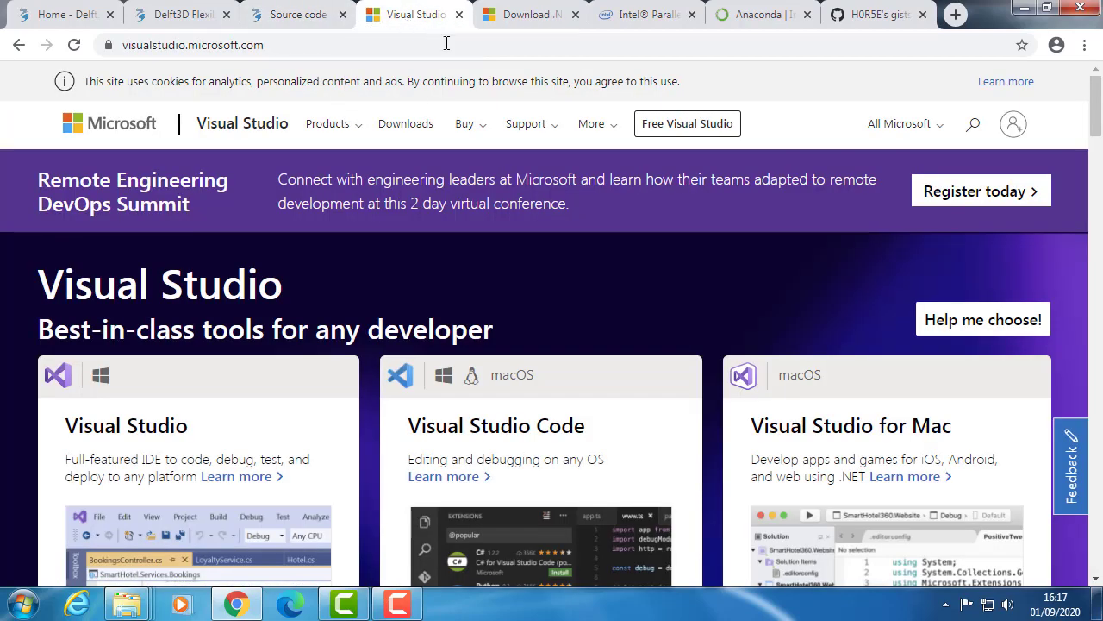
scroll(359, 403, "down", 2)
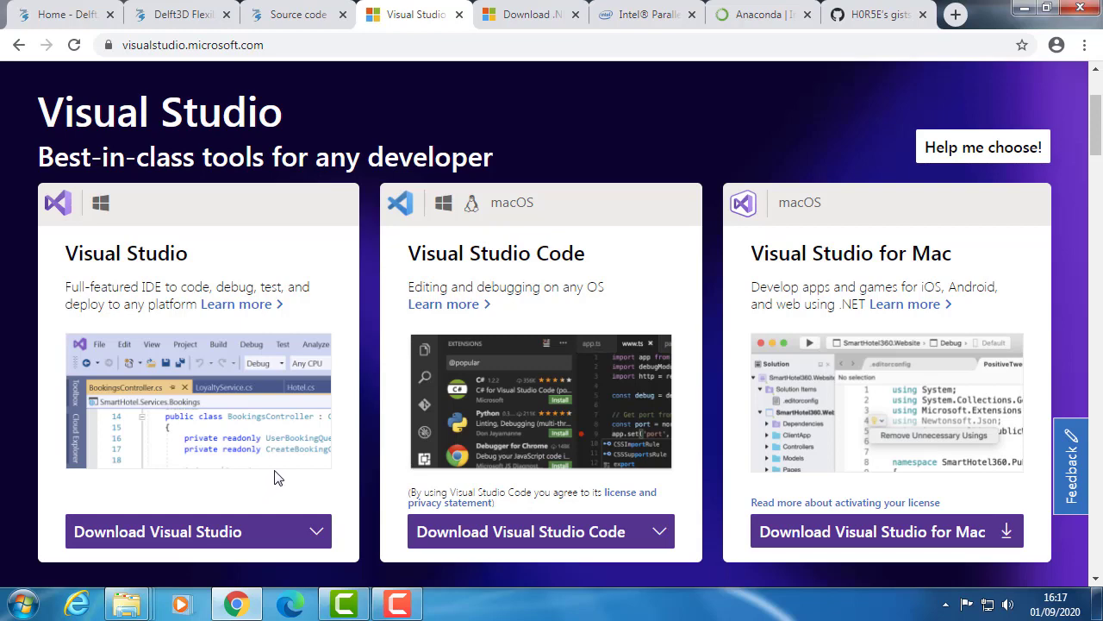
scroll(274, 477, "up", 2)
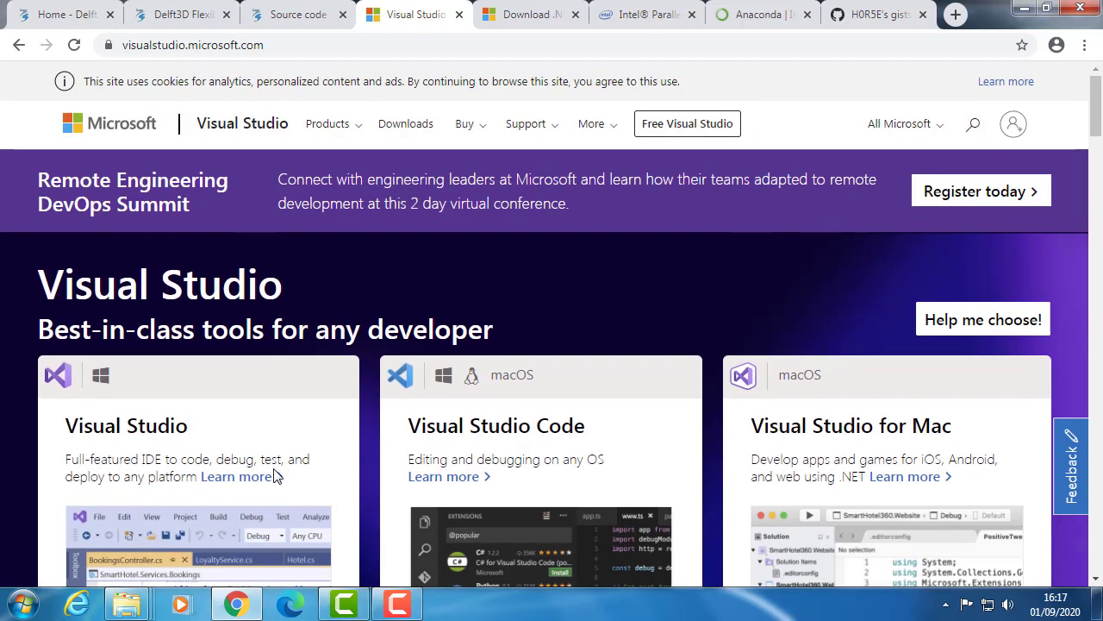
scroll(274, 465, "down", 2)
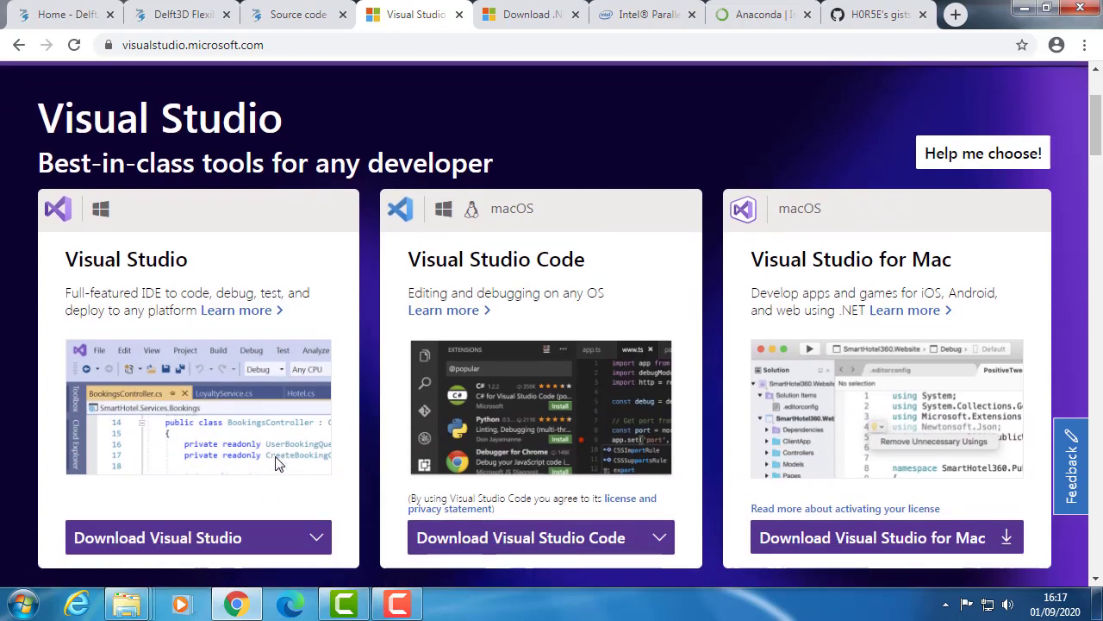
scroll(266, 463, "up", 2)
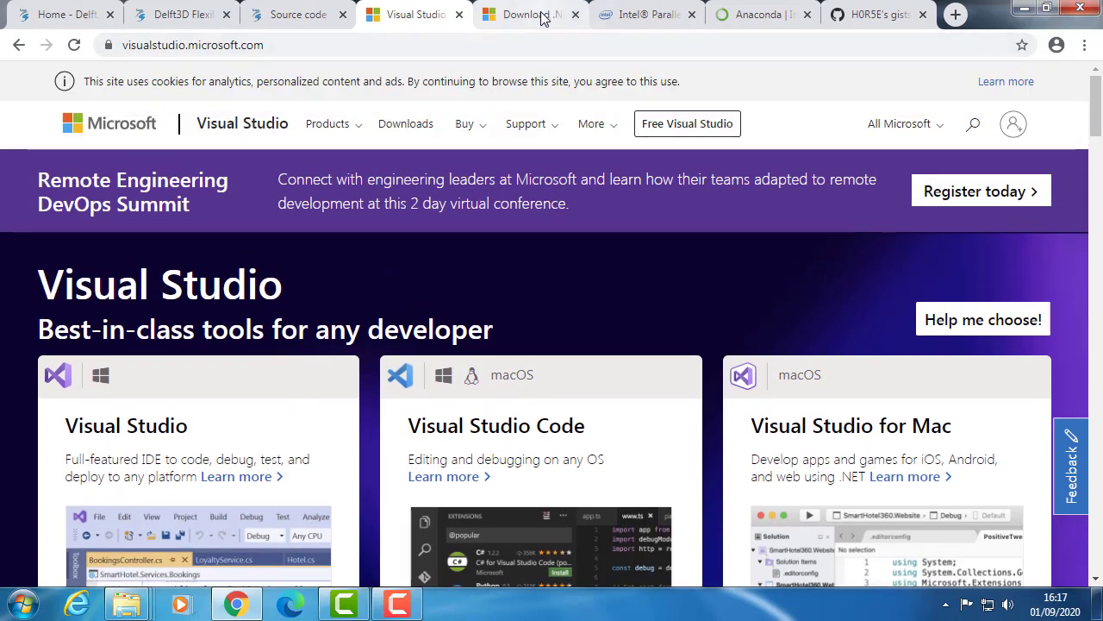
- Open the Intel Parallel Studio XE page and look at its download section
left_click(628, 26)
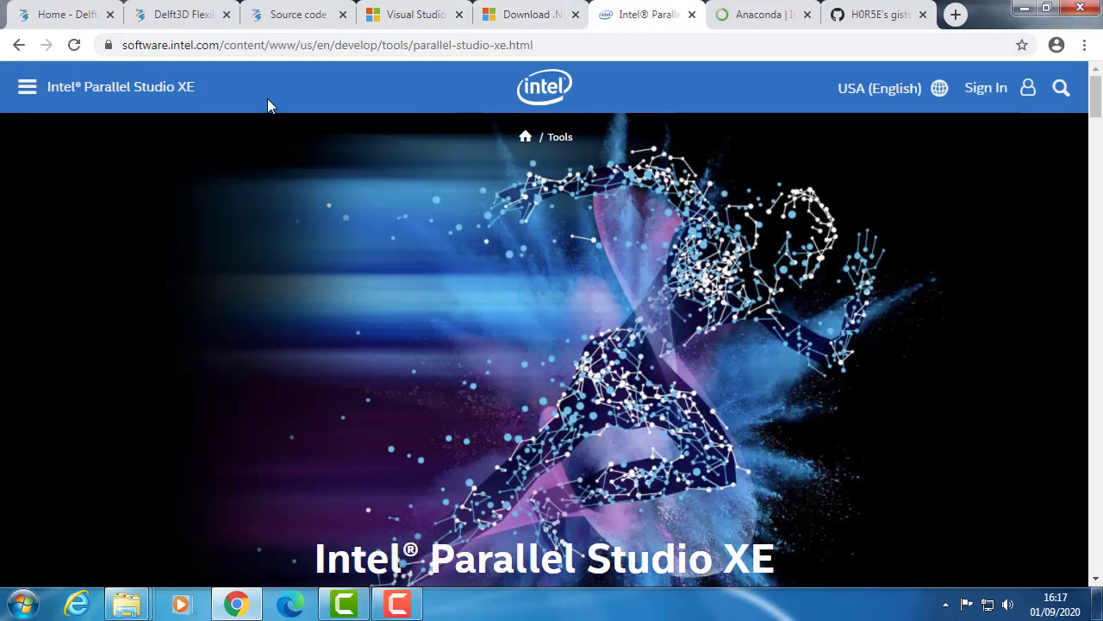
scroll(478, 257, "down", 2)
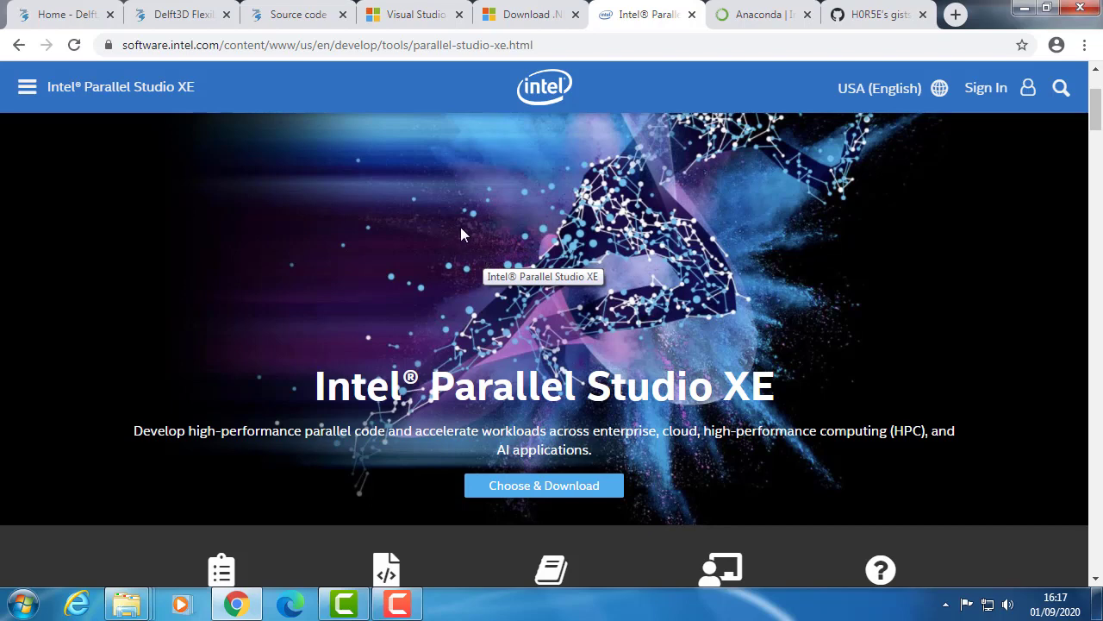
scroll(470, 232, "up", 2)
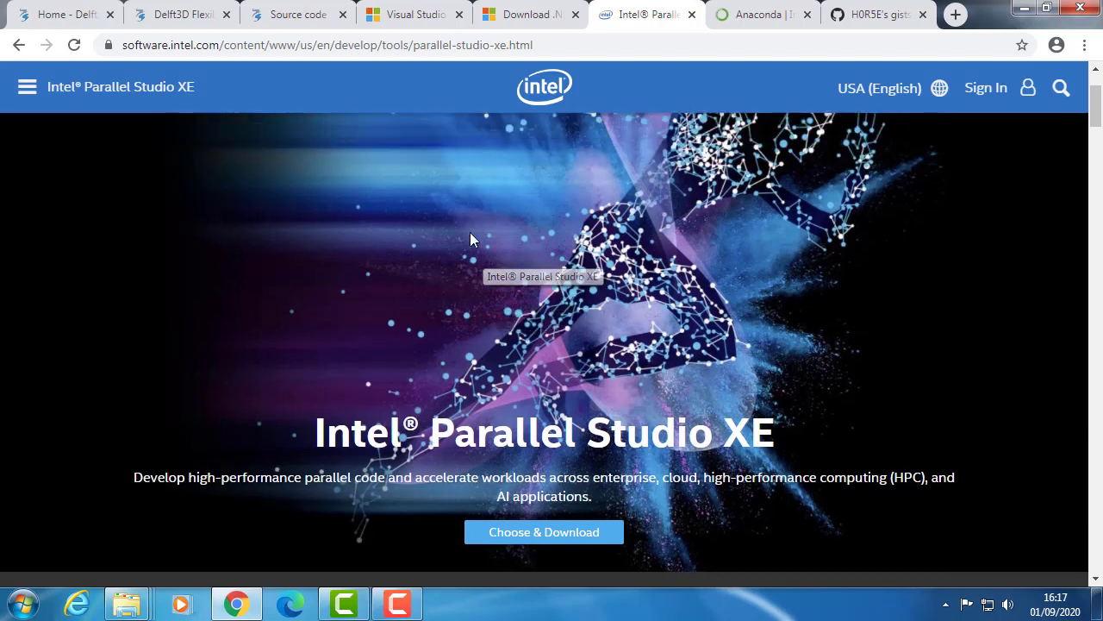
- Open the Anaconda Individual Edition page and look over its introduction
left_click(772, 15)
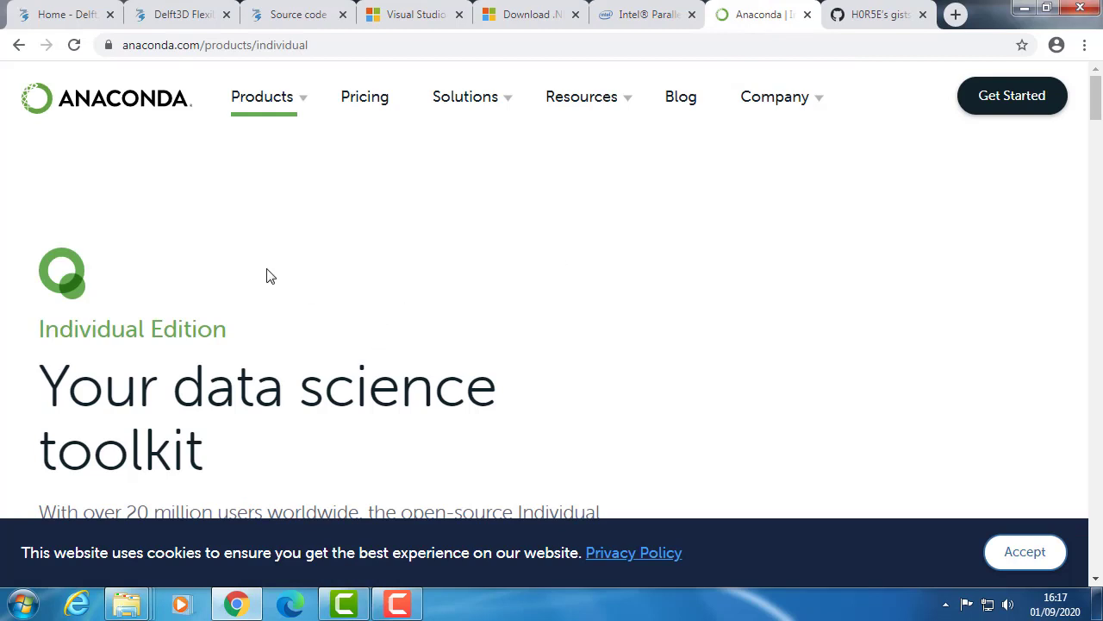
scroll(240, 323, "down", 1)
scroll(241, 321, "up", 1)
scroll(234, 315, "down", 1)
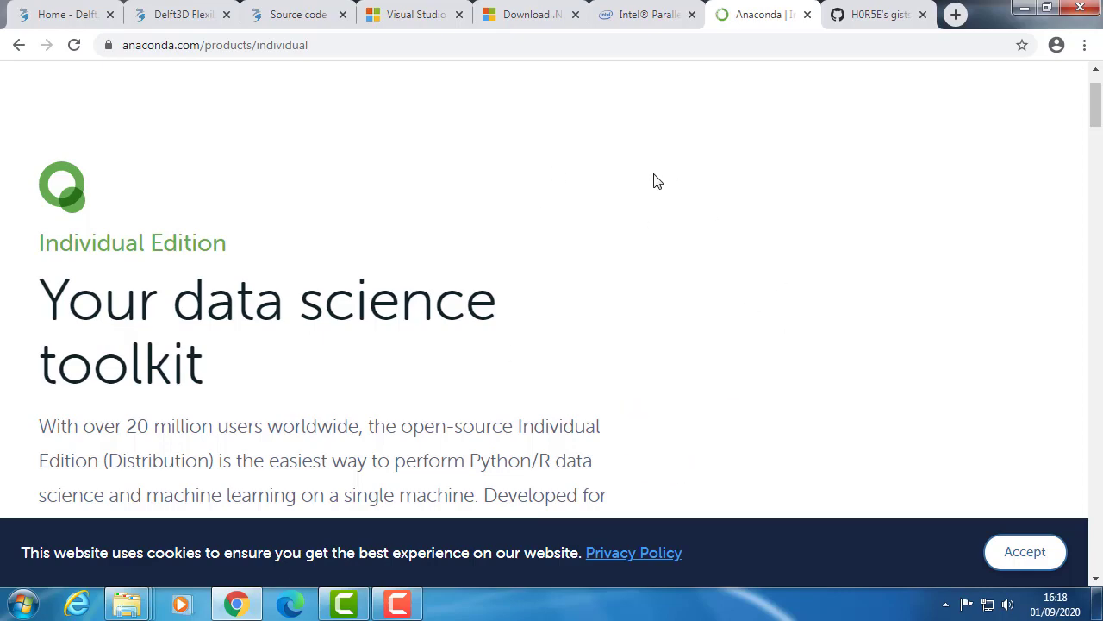
- Revisit the Visual Studio website and open the GitHub Gist page listing the prepare_sln_auto.py script
left_click(415, 19)
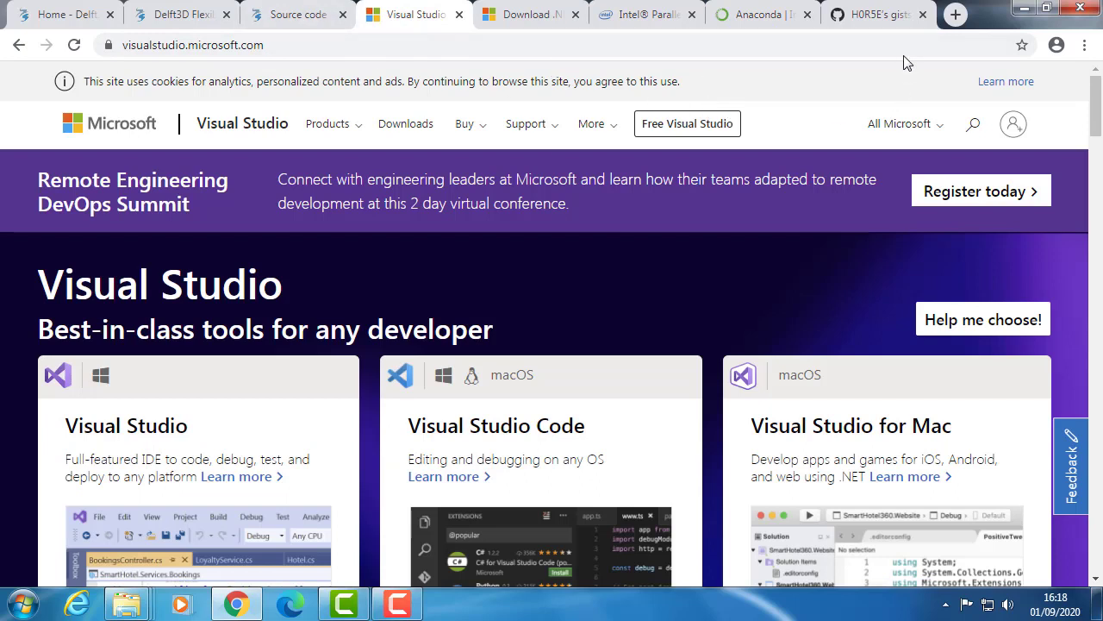
left_click(875, 14)
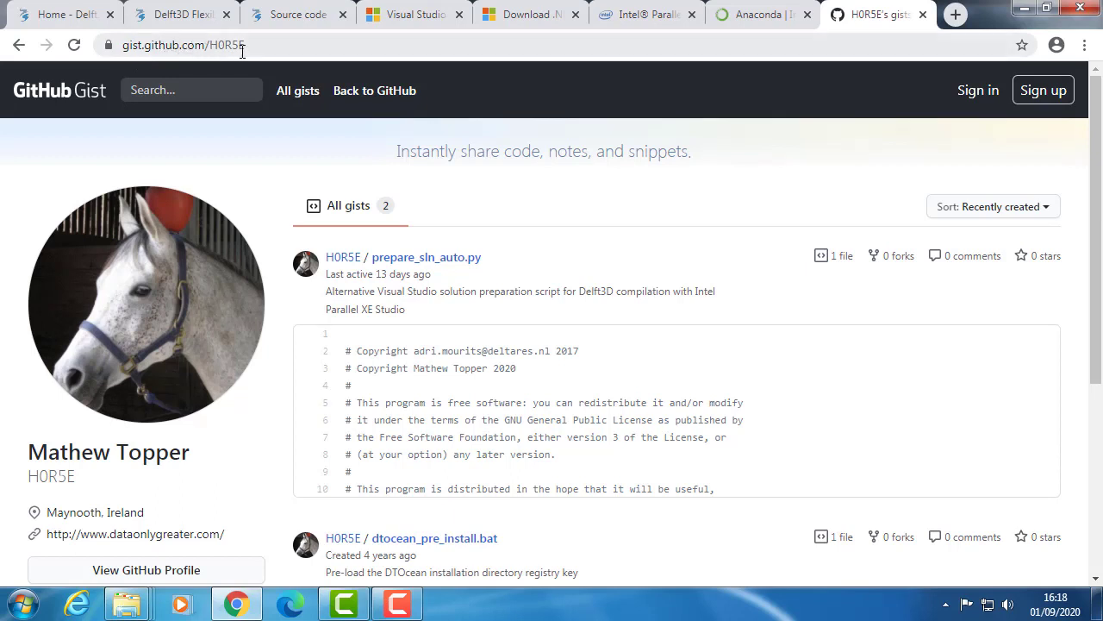
- Open the prepare_sln_auto.py gist and switch to File Explorer to view the local prepare_sln_auto folder
left_click(464, 266)
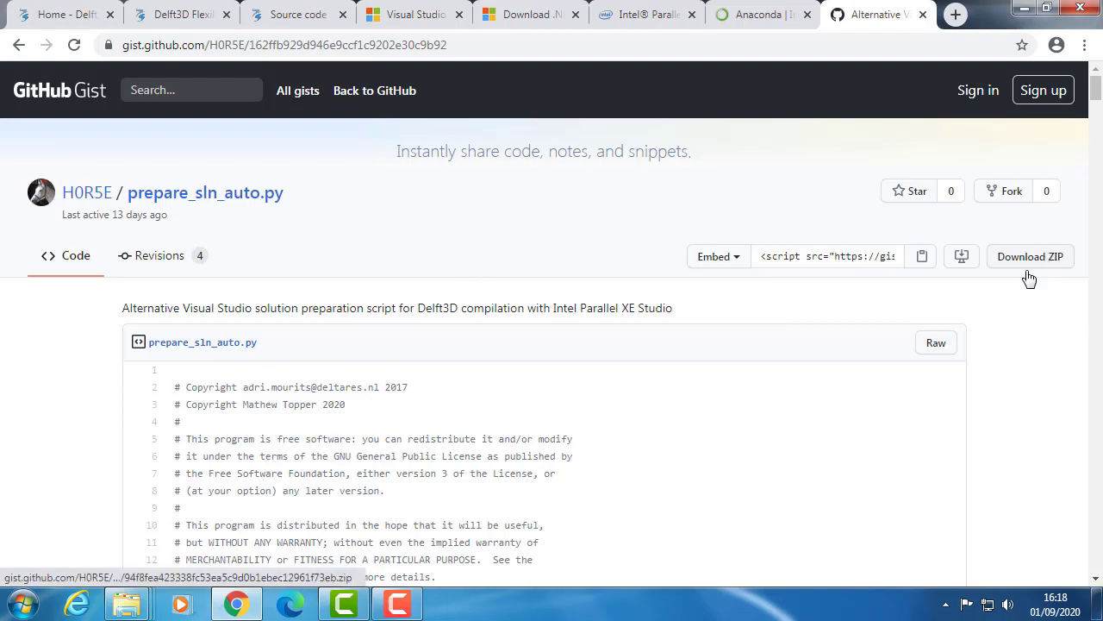
mouse_move(121, 606)
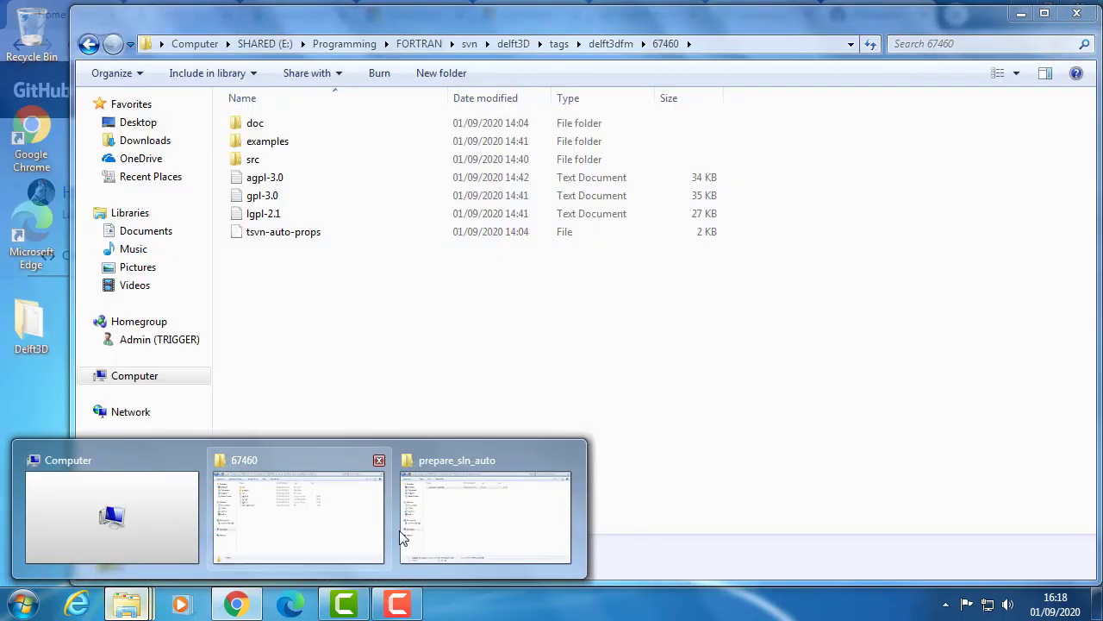
left_click(461, 530)
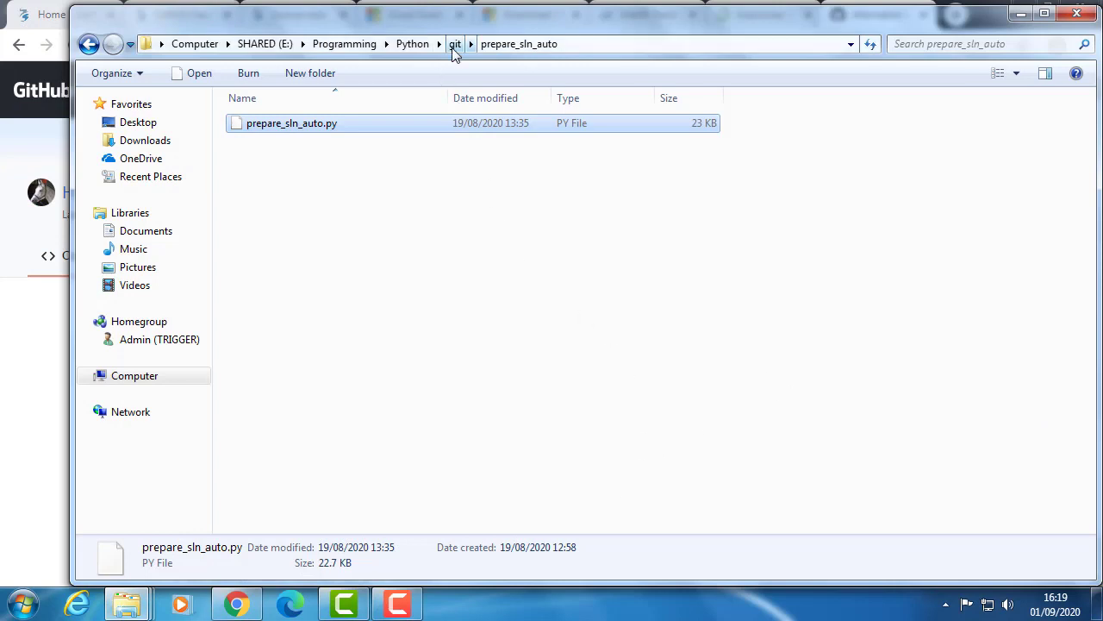
- View the 67460 source folder, return to the Delft3D folder and look over its two shortcuts and the prepare_sln_auto.py script
left_click(126, 604)
left_click(311, 527)
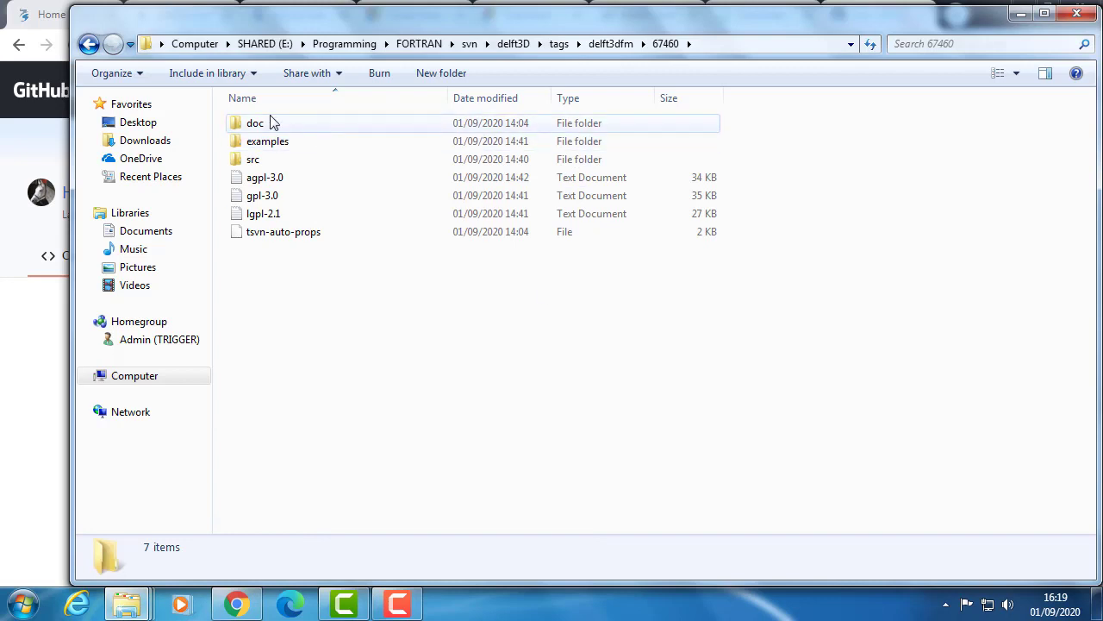
left_click(88, 43)
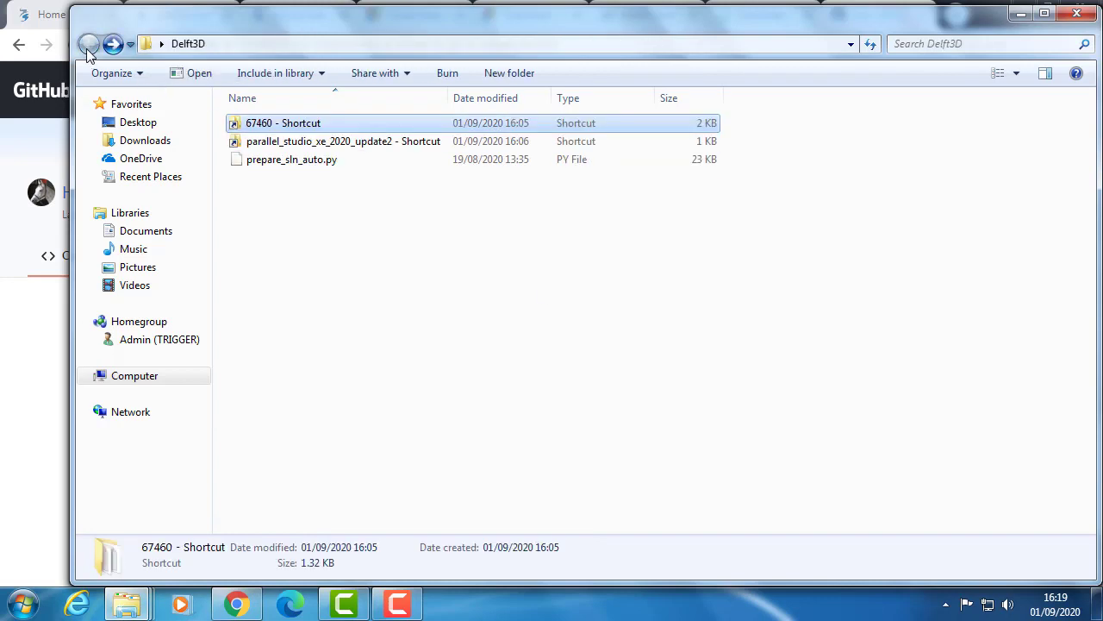
left_click(320, 123)
left_click(295, 141)
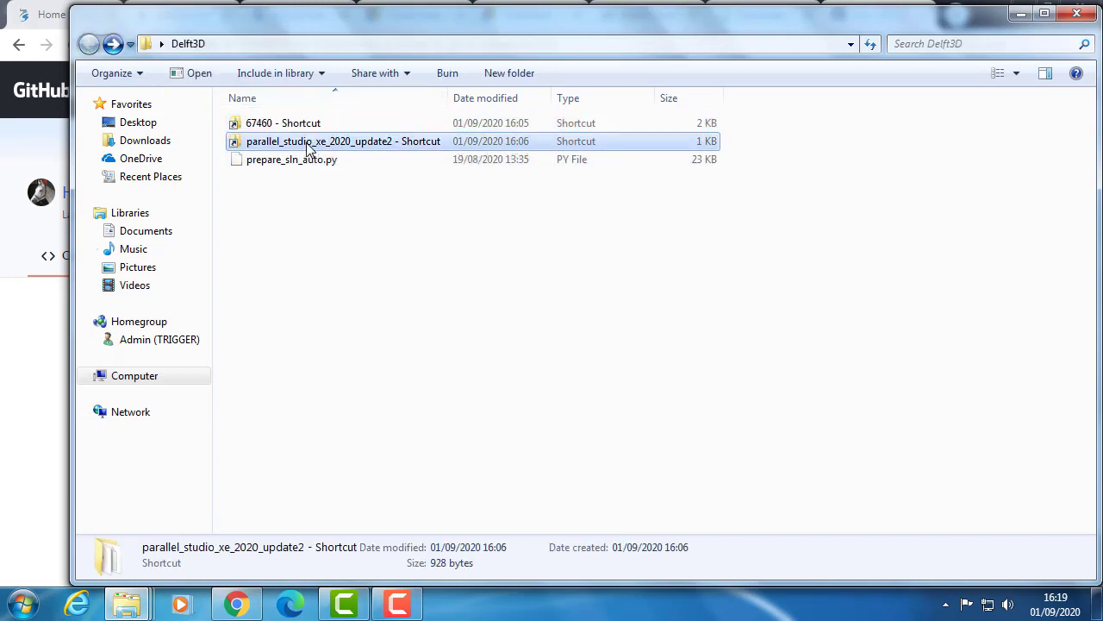
left_click(295, 129)
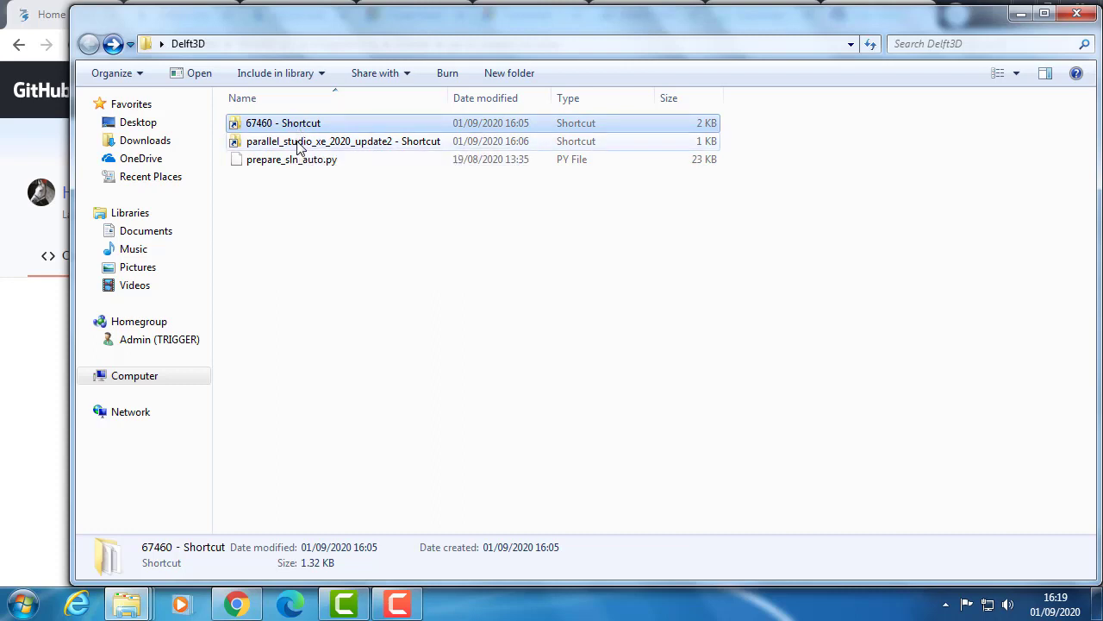
left_click(297, 147)
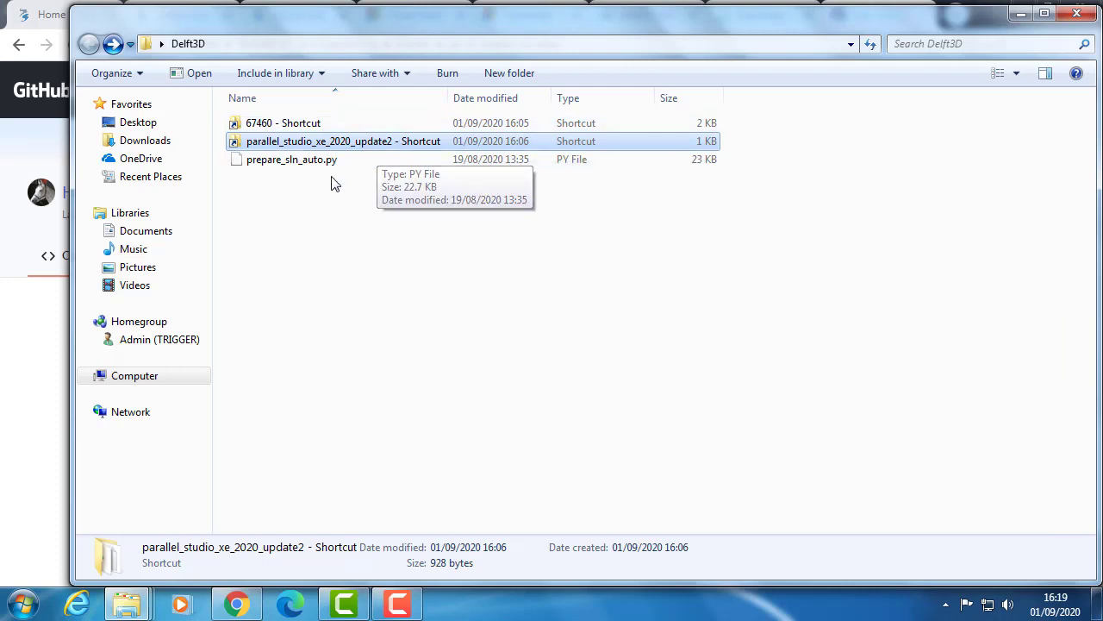
left_click(289, 171)
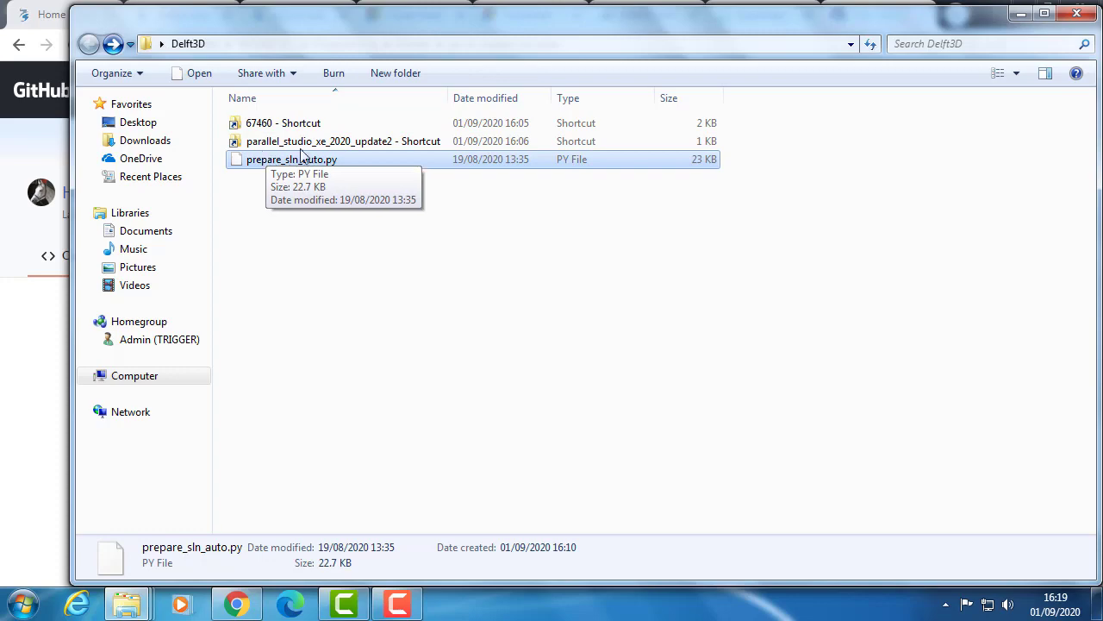
- Switch to Chrome and examine the .NET Core and .NET Framework downloads on the Visual Studio SDKs page
left_click(235, 604)
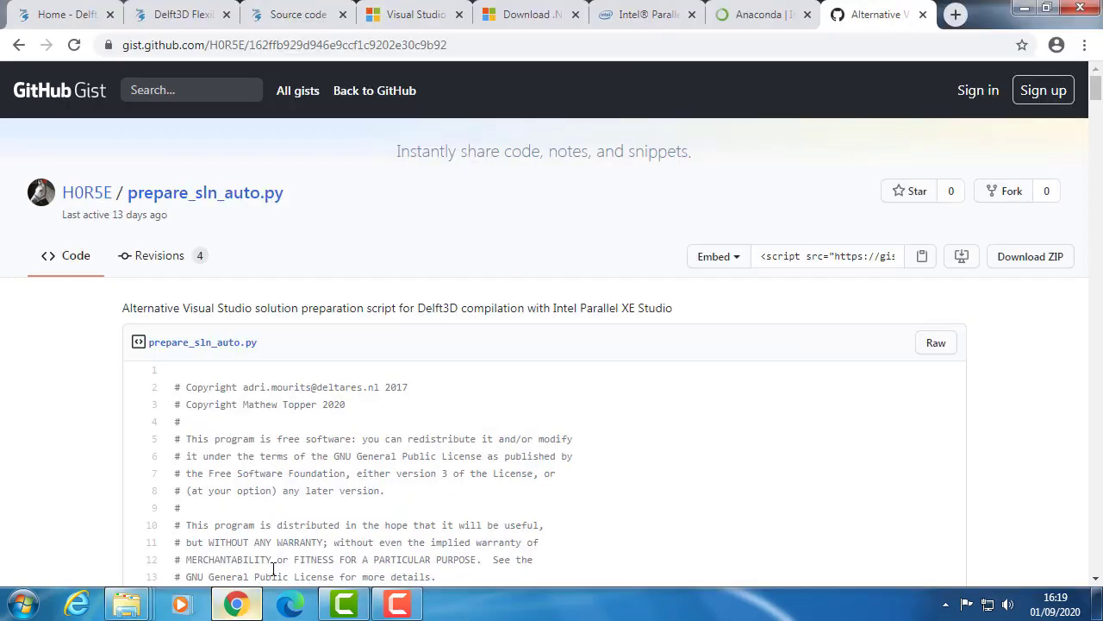
left_click(513, 17)
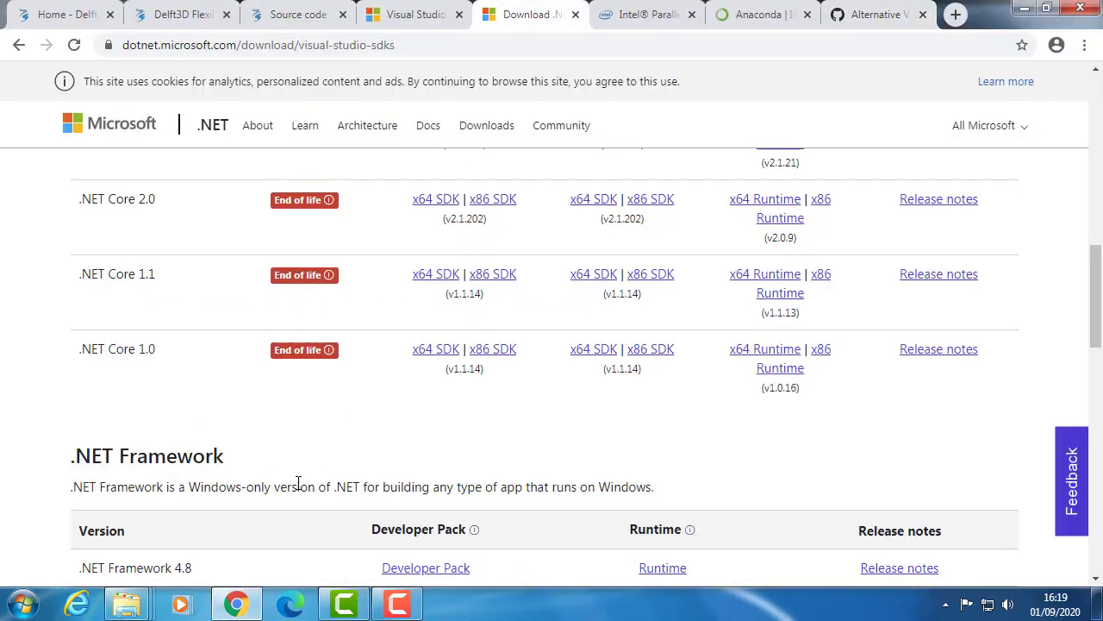
scroll(306, 495, "down", 1)
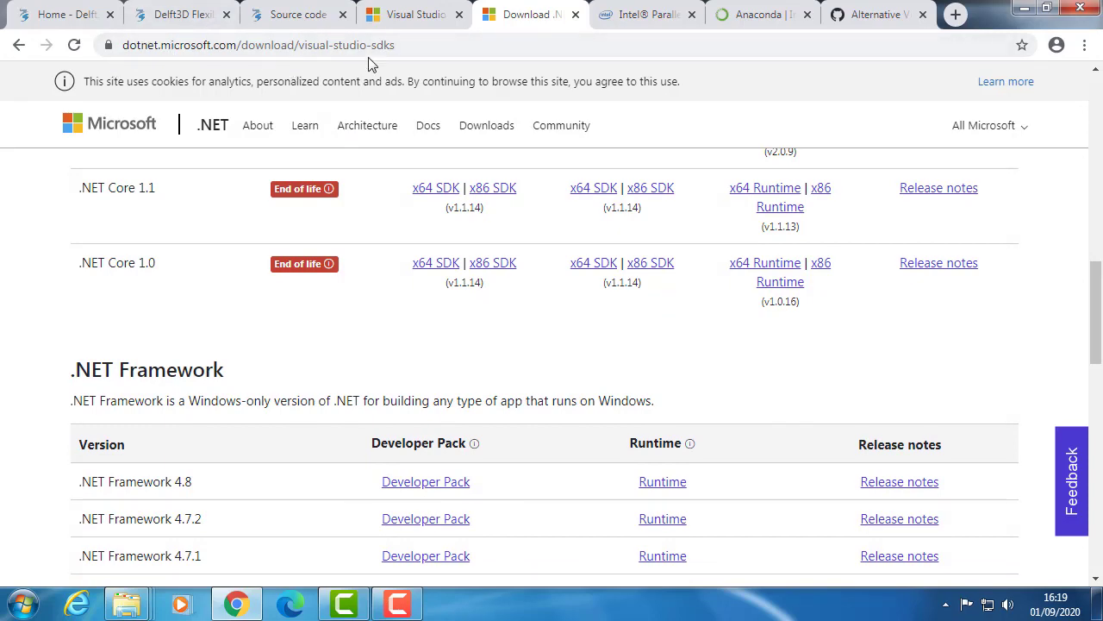
scroll(503, 433, "up", 9)
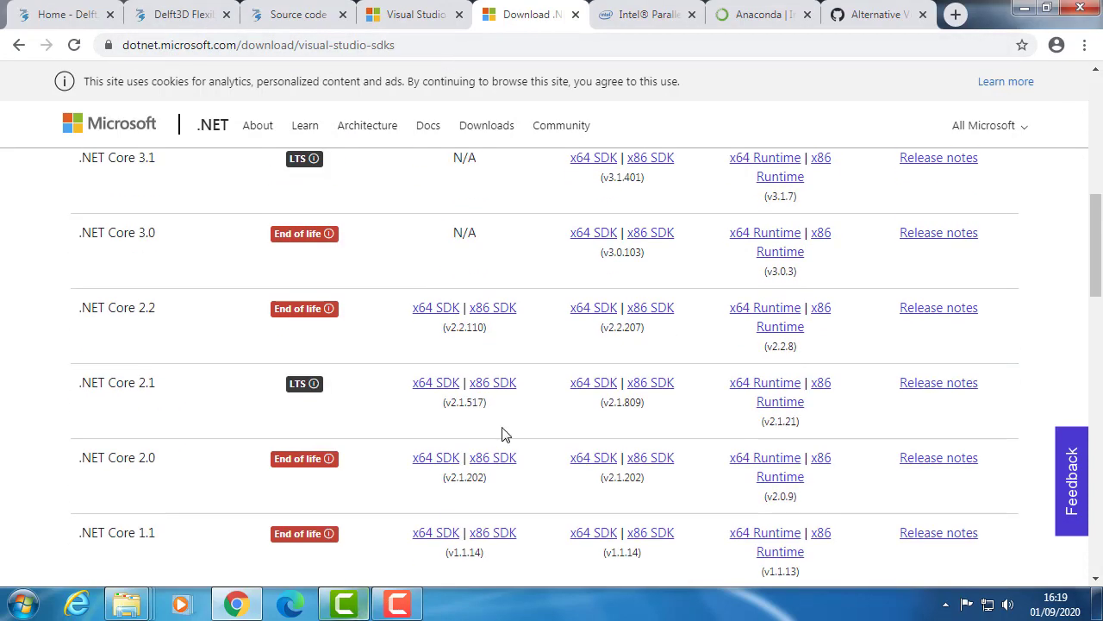
scroll(455, 430, "down", 12)
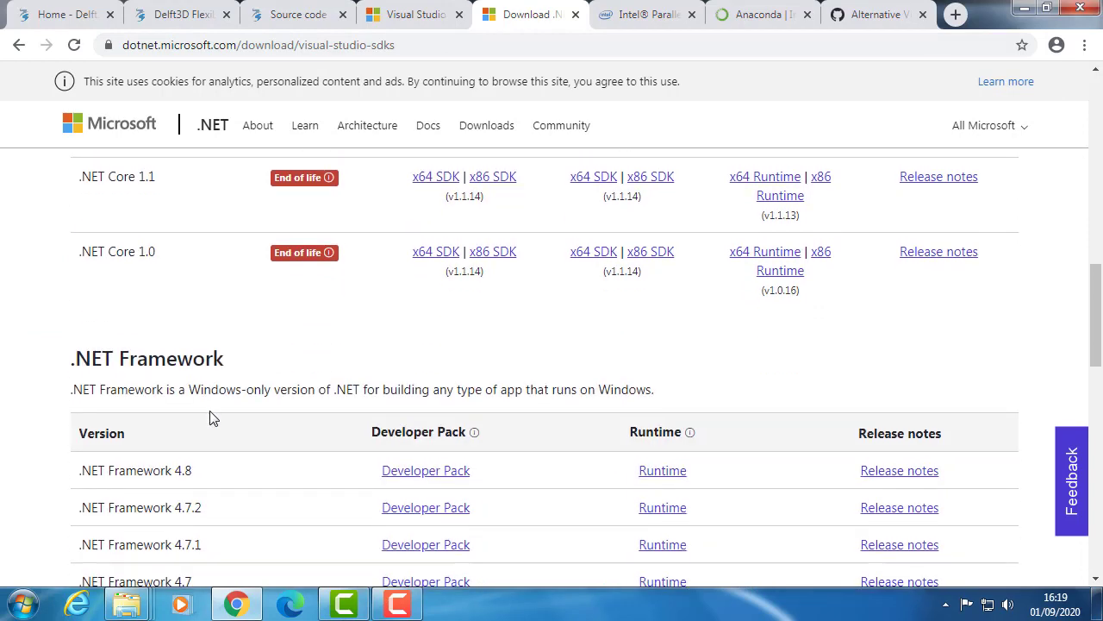
scroll(173, 328, "up", 1)
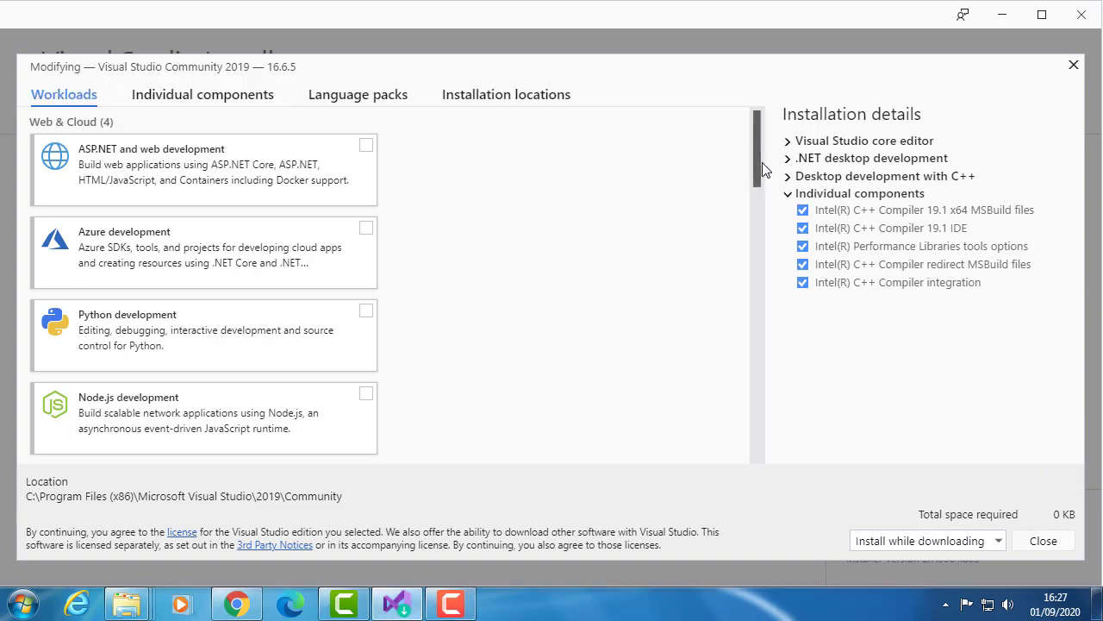
- Deselect and reselect the Desktop development with C++ workload and look over its optional components
left_click_drag(762, 169, 755, 246)
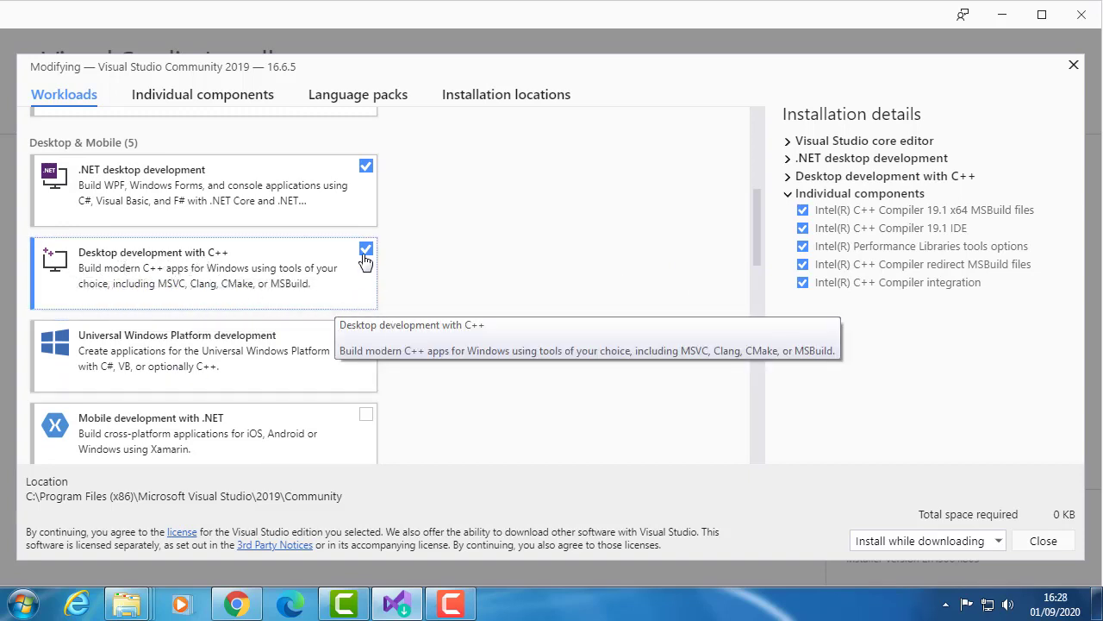
left_click(328, 270)
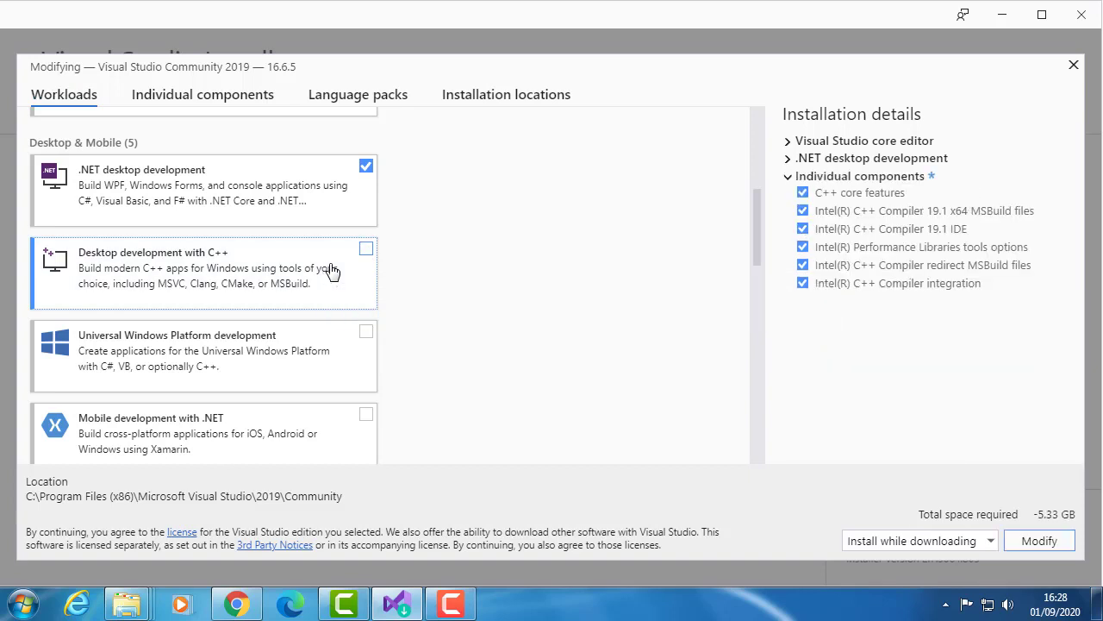
left_click(367, 252)
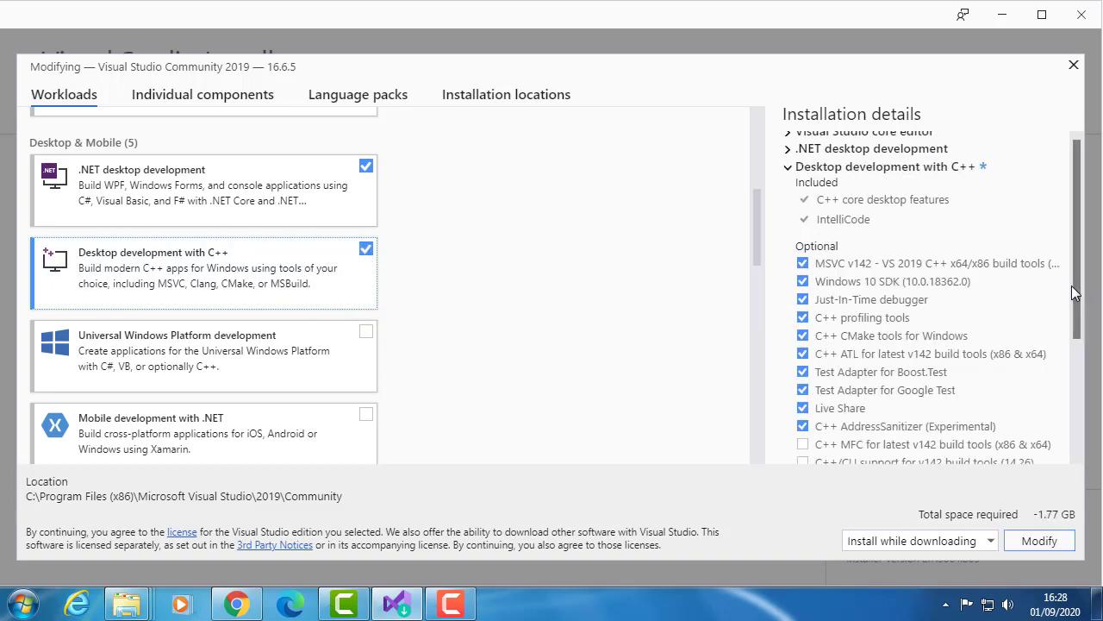
scroll(1072, 293, "down", 1)
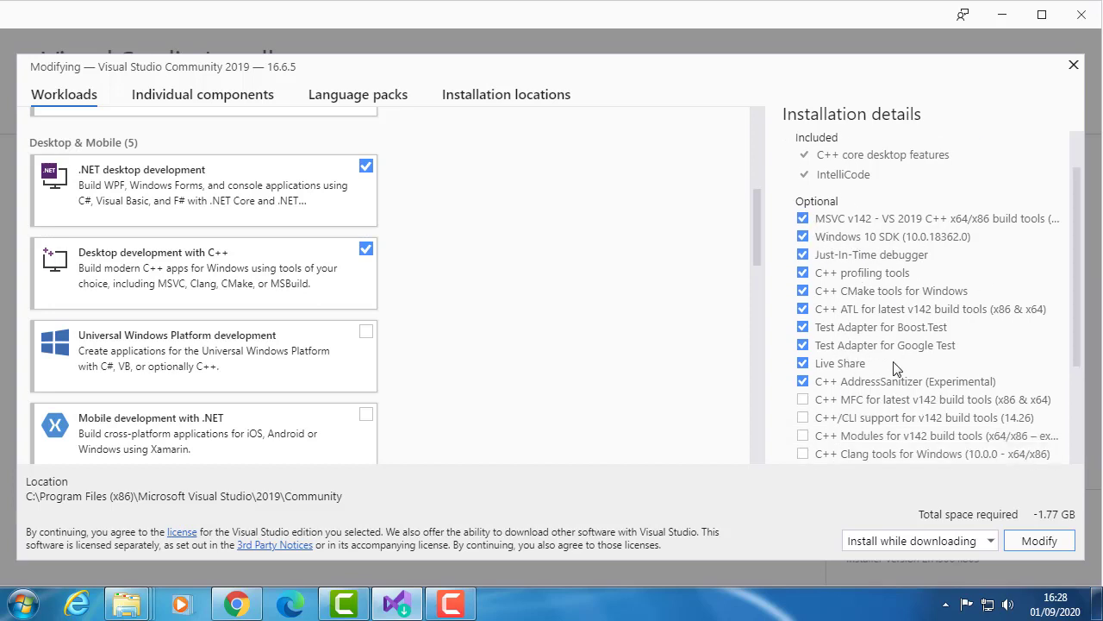
scroll(1077, 382, "down", 1)
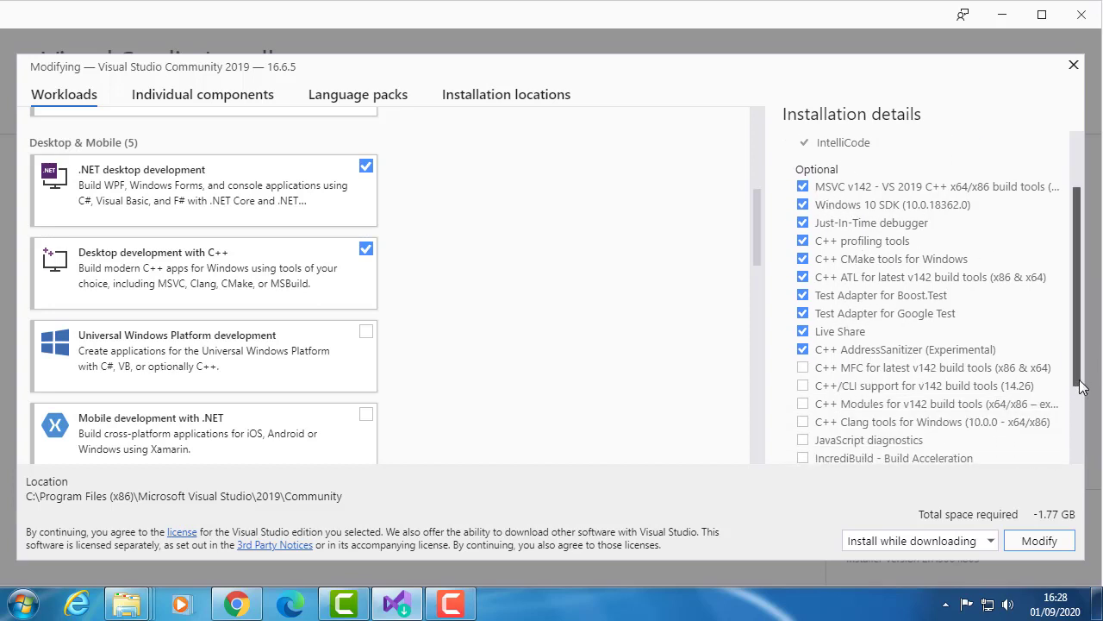
- Switch to Chrome and review the required Visual Studio modules on the Delft3D source code page, highlighting the Intel and Fortran entries
left_click(237, 603)
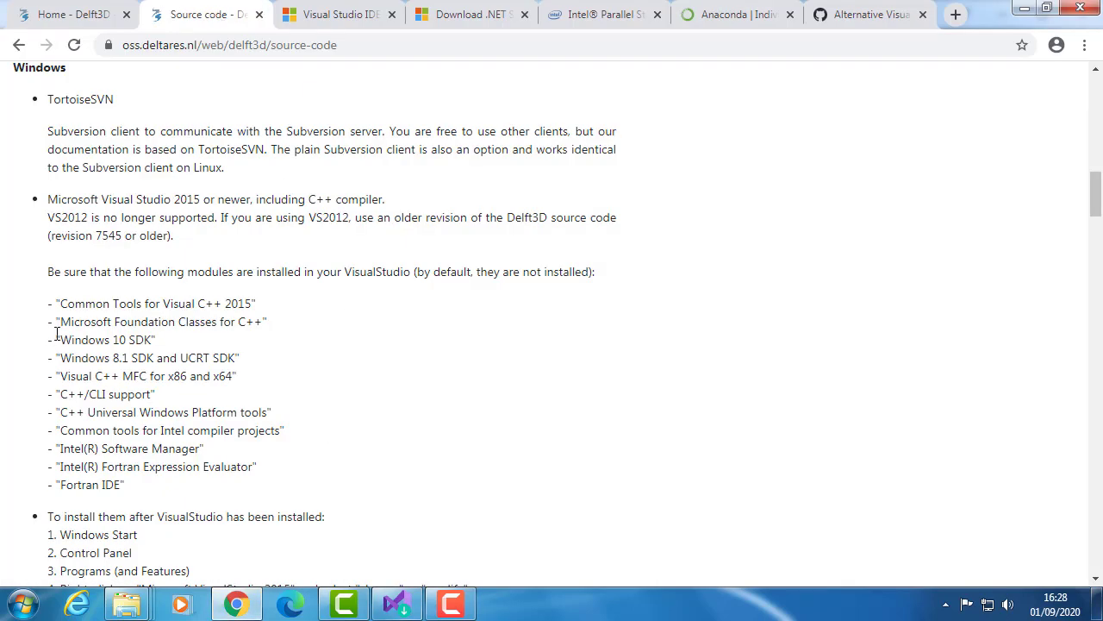
scroll(130, 359, "up", 1)
scroll(121, 380, "down", 1)
left_click_drag(125, 488, 169, 484)
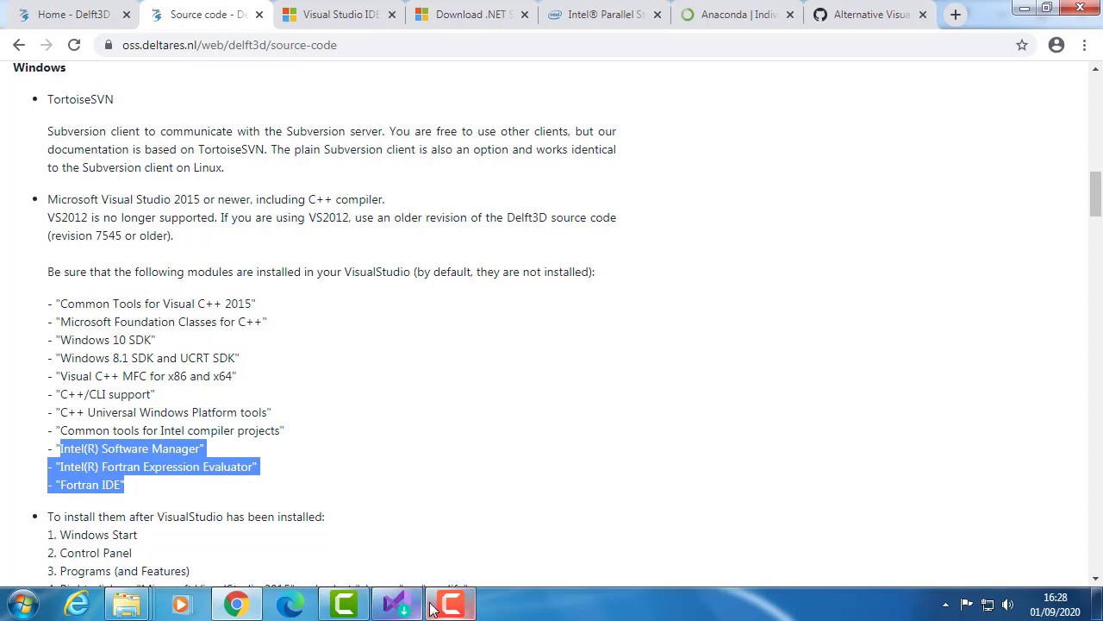
mouse_move(235, 609)
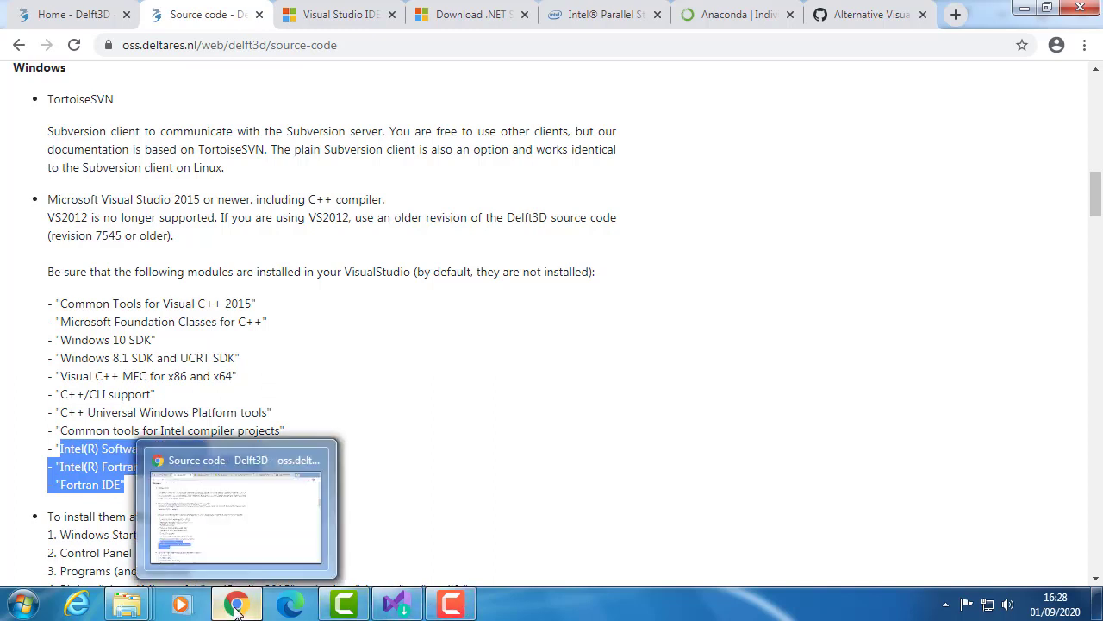
- In Visual Studio Installer, add the optional C++ MFC for latest v142 build tools and C++/CLI support for v142 build tools (14.26)
left_click(397, 603)
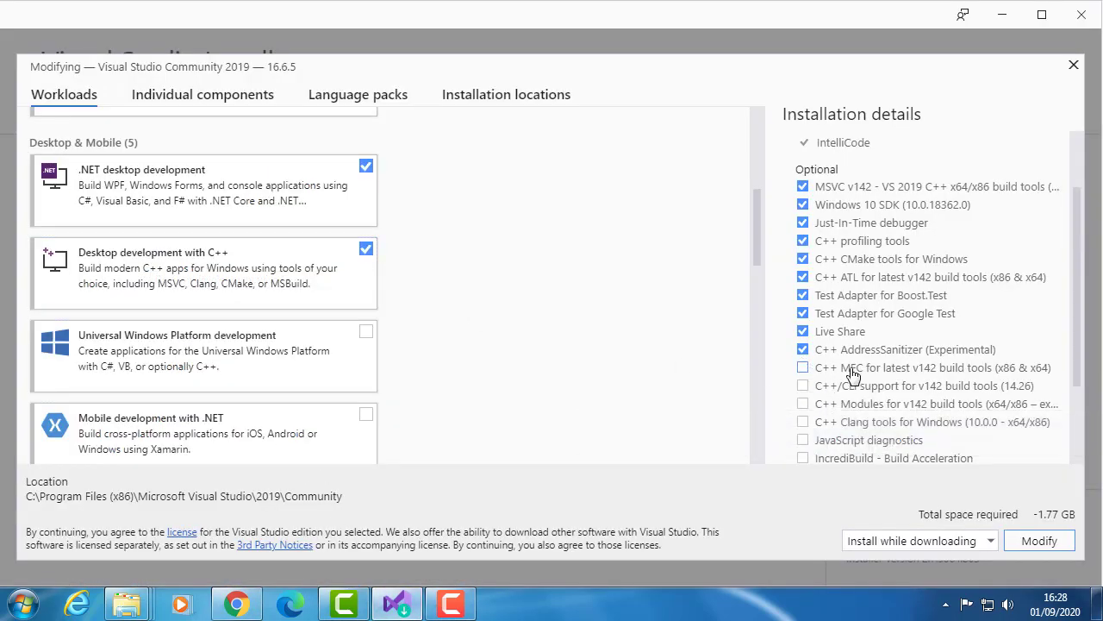
left_click(803, 371)
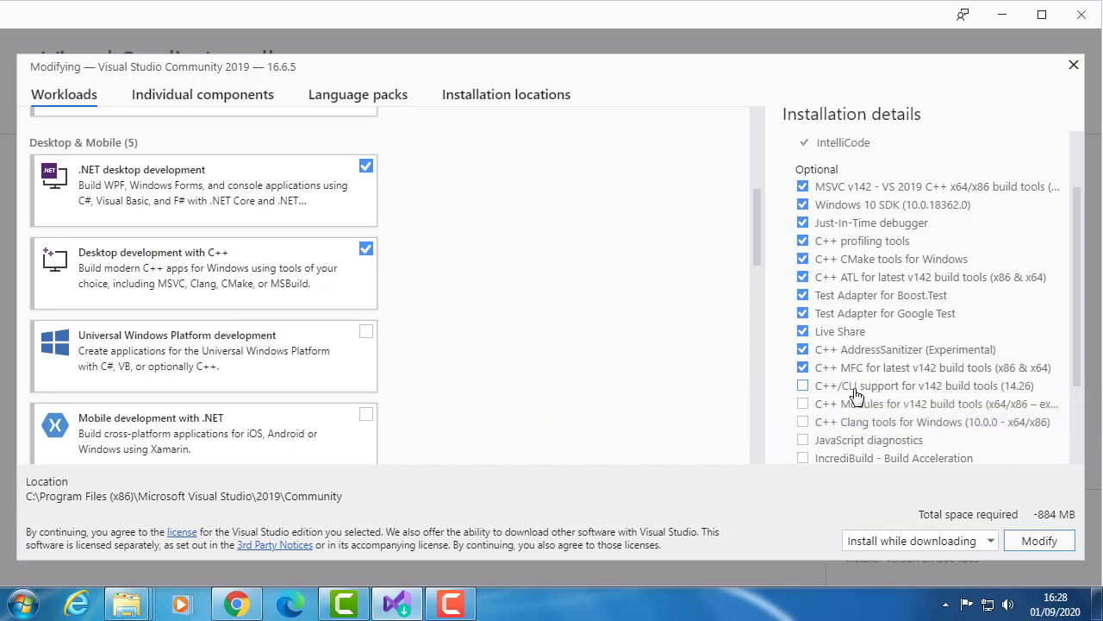
left_click(810, 388)
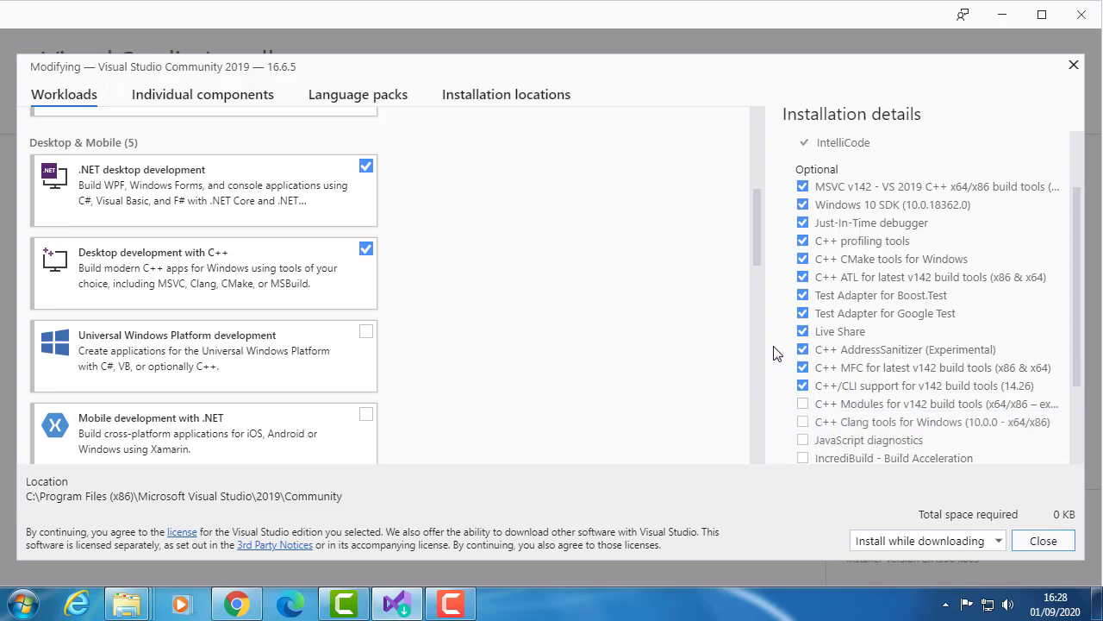
- Check the selected optional components of Desktop development with C++ and close the Visual Studio Community 2019 modification window
mouse_move(1076, 337)
left_mouse_down()
mouse_move(1080, 426)
mouse_move(1088, 334)
left_mouse_up()
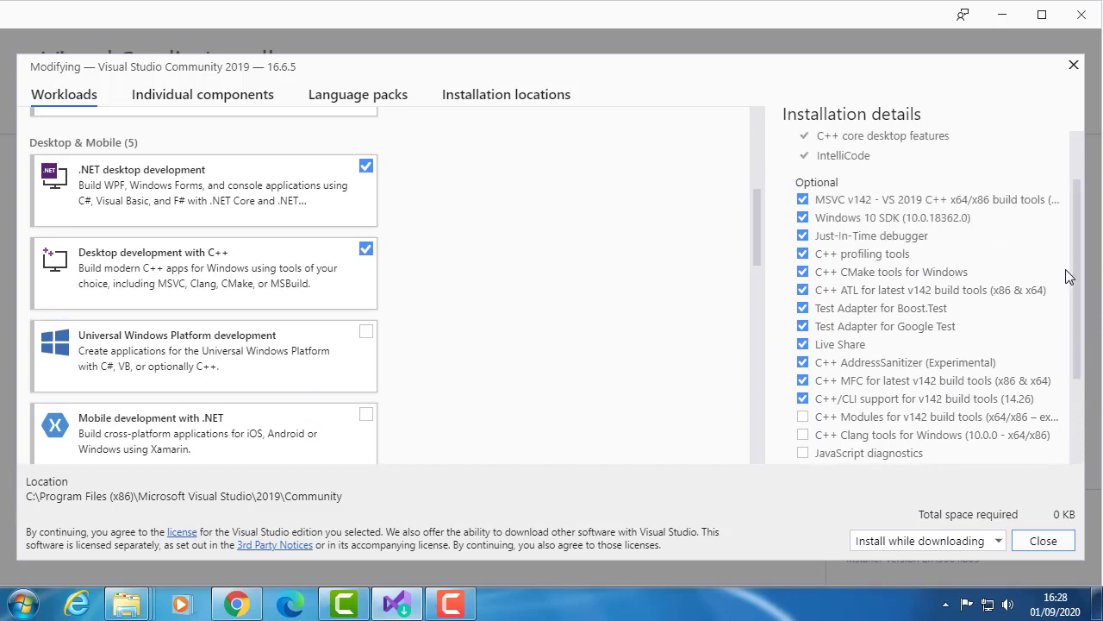
scroll(1076, 319, "up", 1)
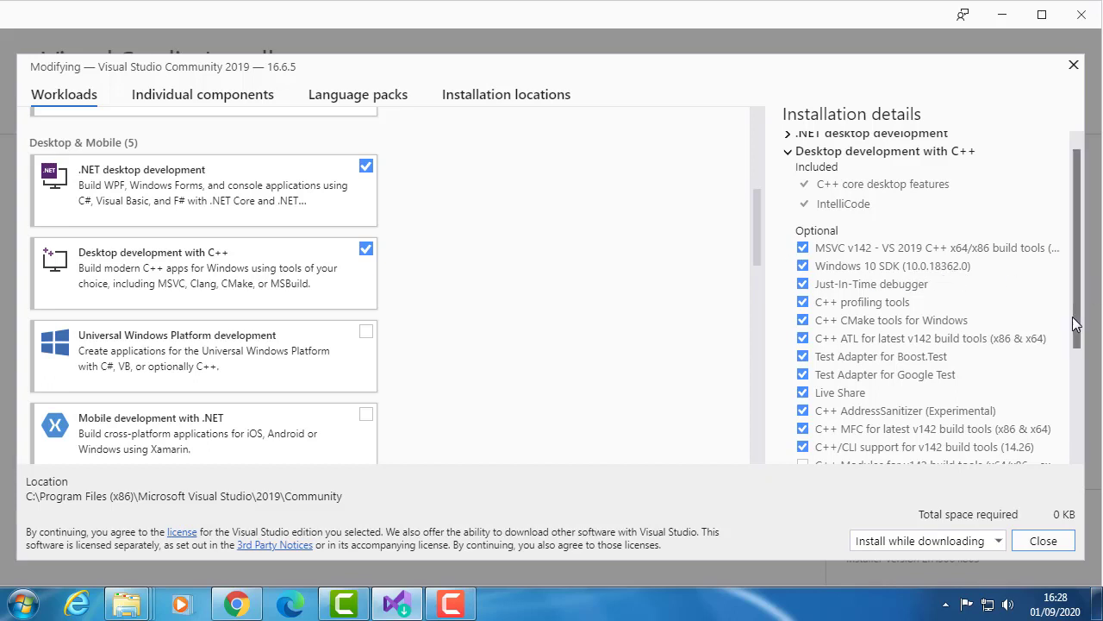
left_click_drag(1078, 341, 1066, 284)
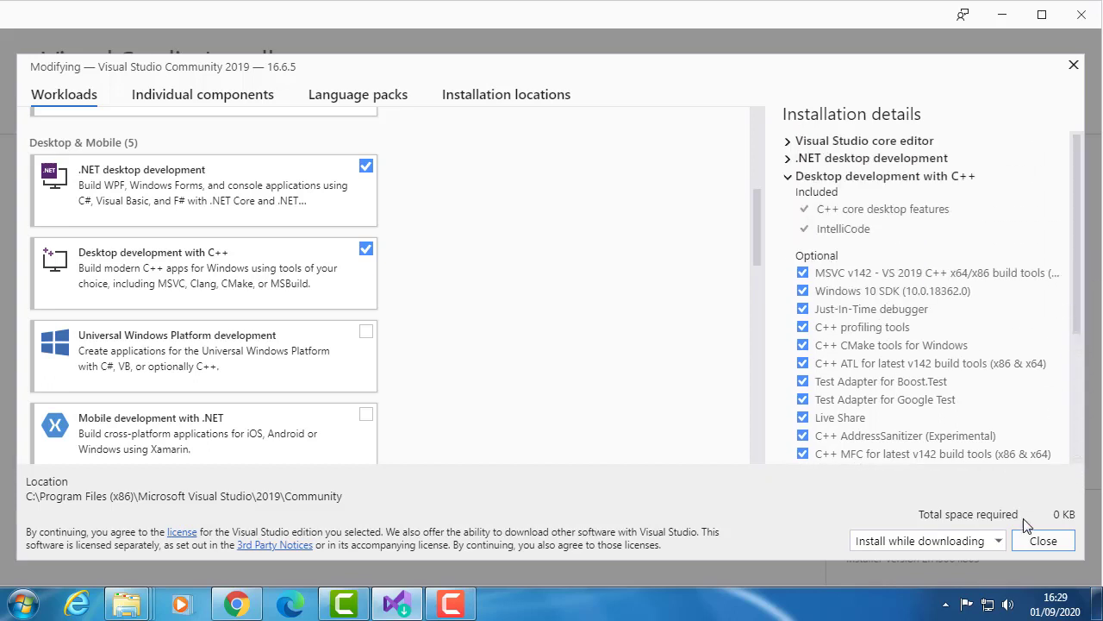
scroll(1080, 325, "down", 1)
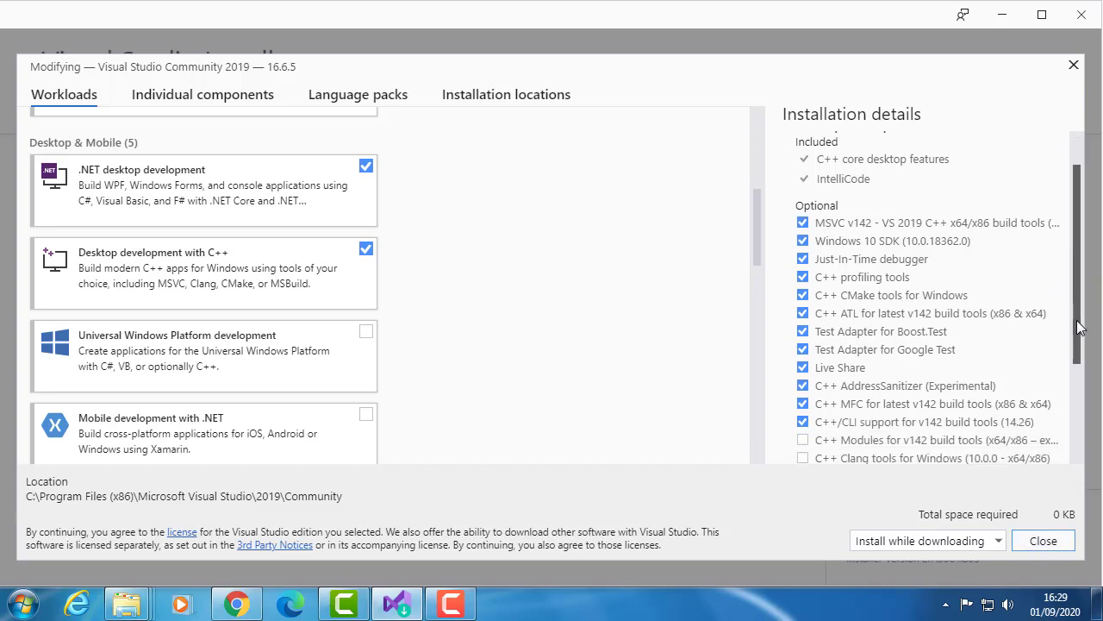
scroll(1080, 326, "down", 2)
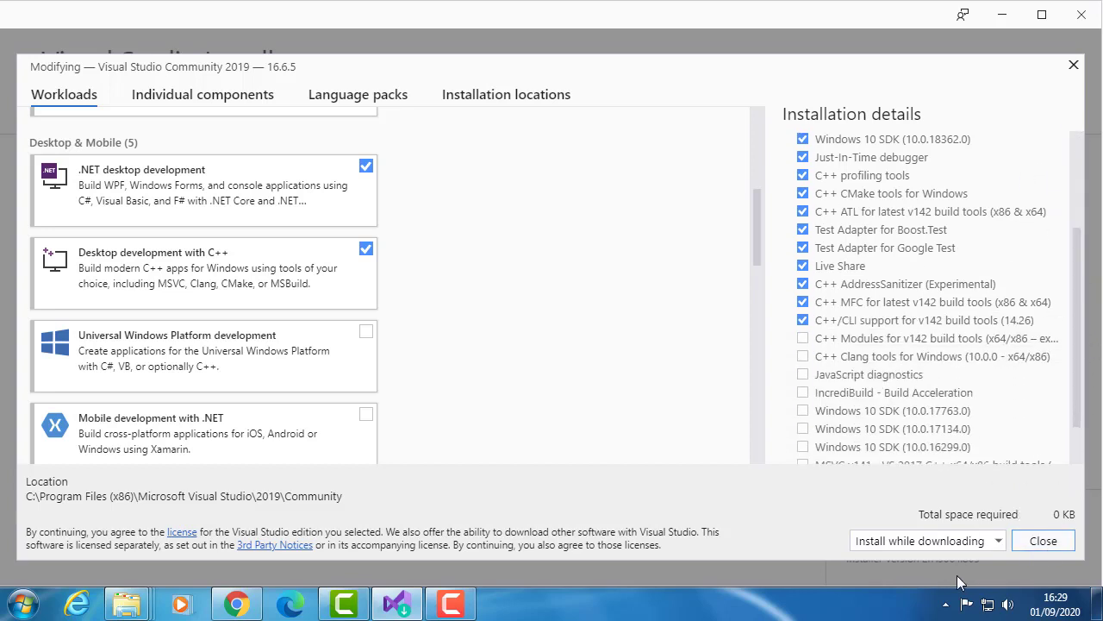
left_click(1044, 543)
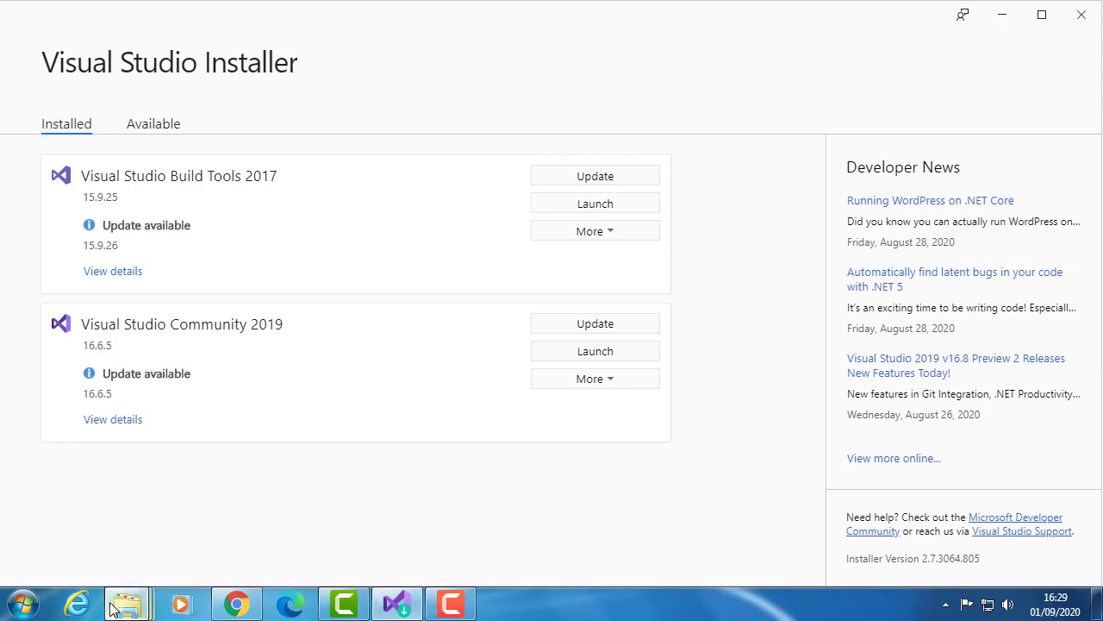
- Switch to File Explorer, open the parallel_studio_xe_2020_update2 folder from the Delft3D folder and launch its install application
mouse_move(122, 605)
left_click(291, 551)
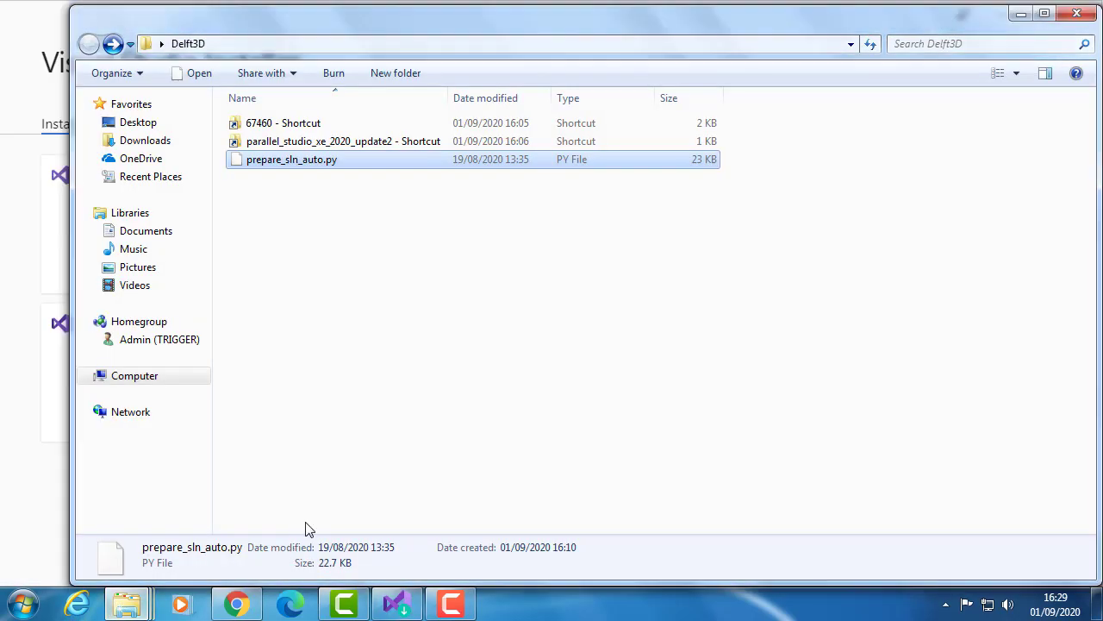
double_click(356, 145)
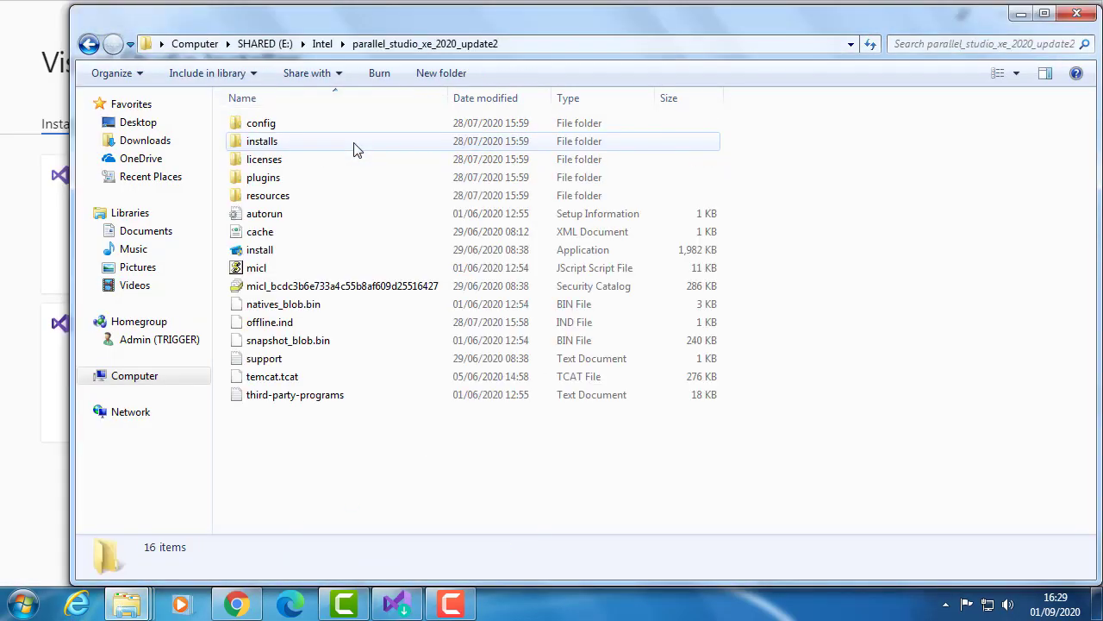
left_click(313, 252)
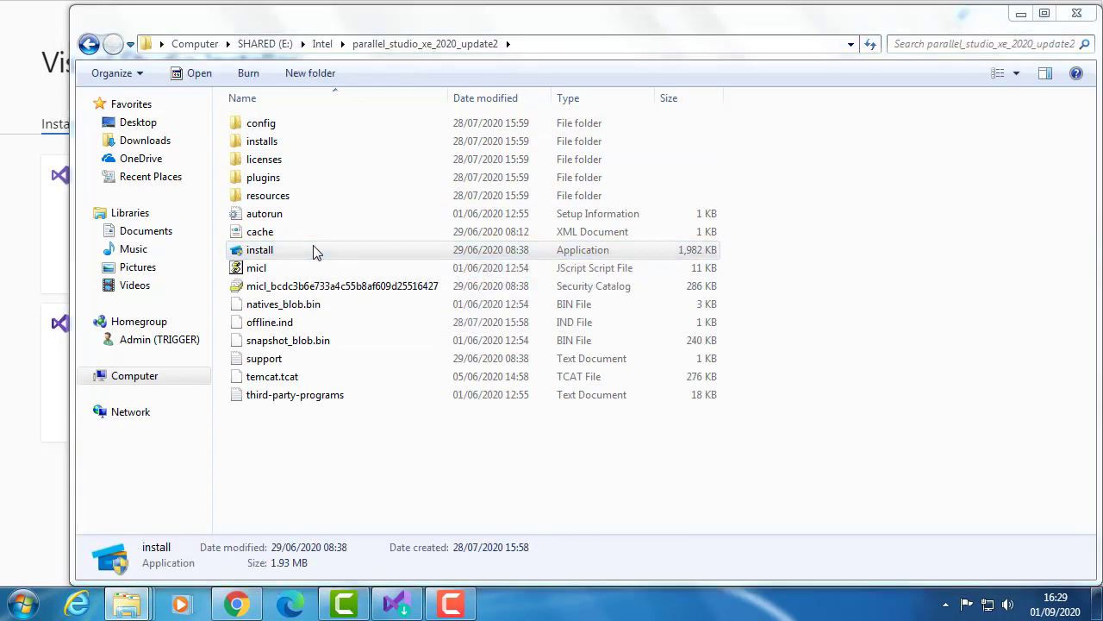
- Run the Intel Parallel Studio XE 2020 Update 2 installer through to completion, then skim the Get Started page and close it
double_click(313, 250)
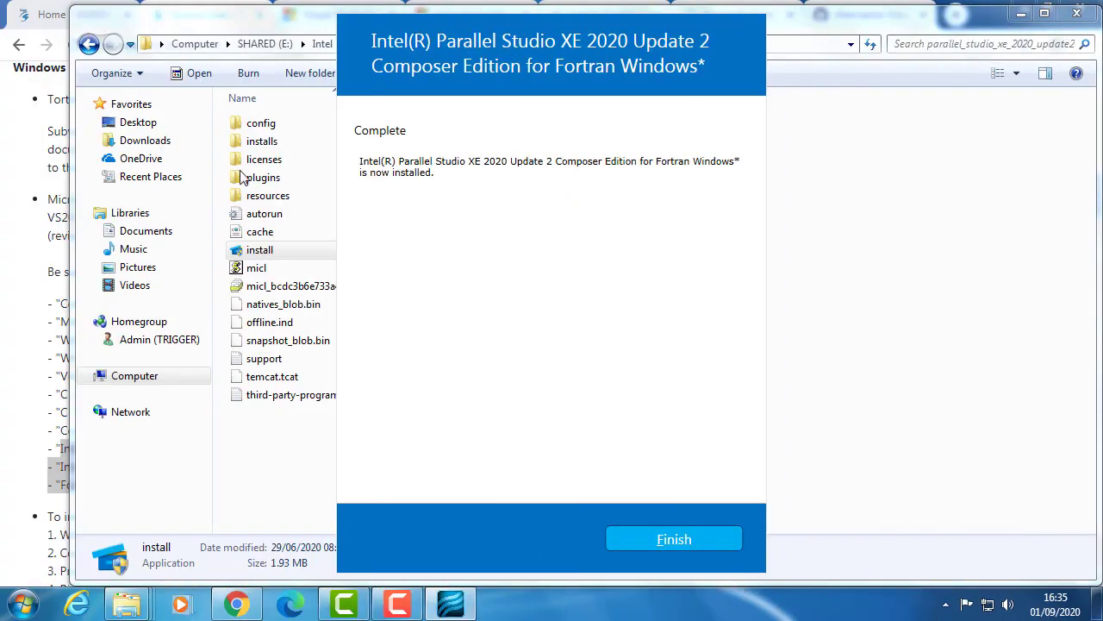
left_click(662, 538)
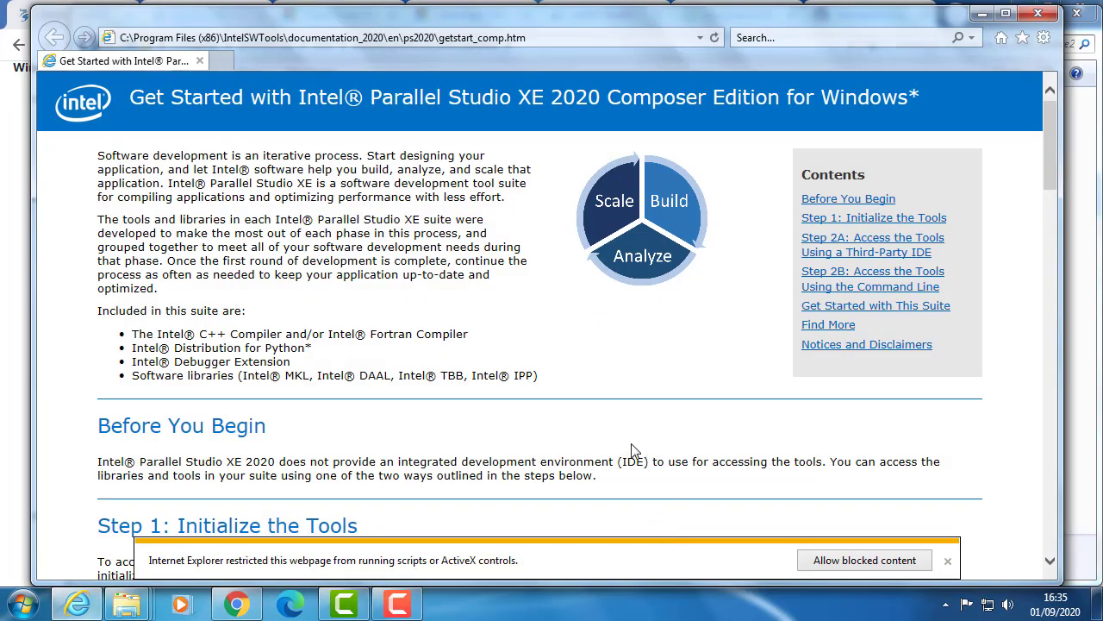
scroll(608, 457, "down", 3)
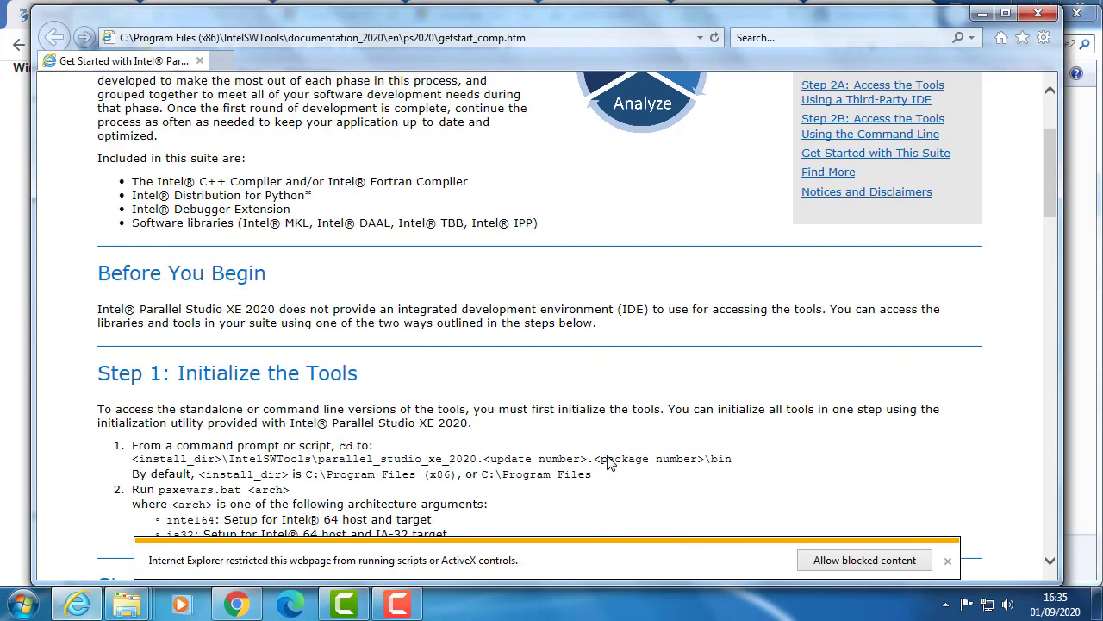
scroll(608, 461, "down", 1)
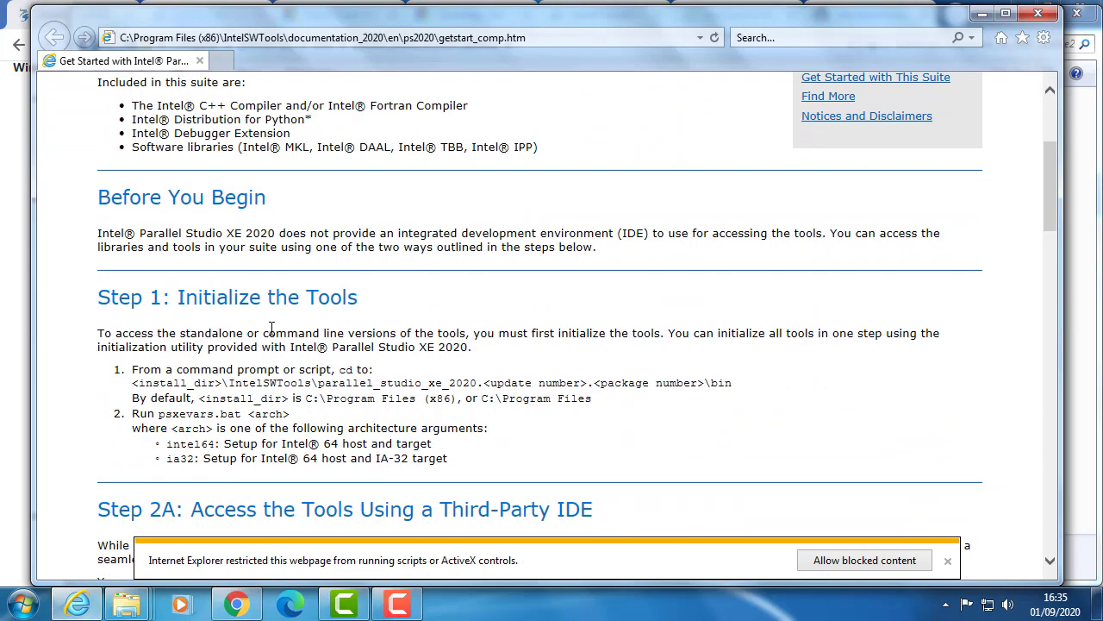
scroll(401, 384, "down", 3)
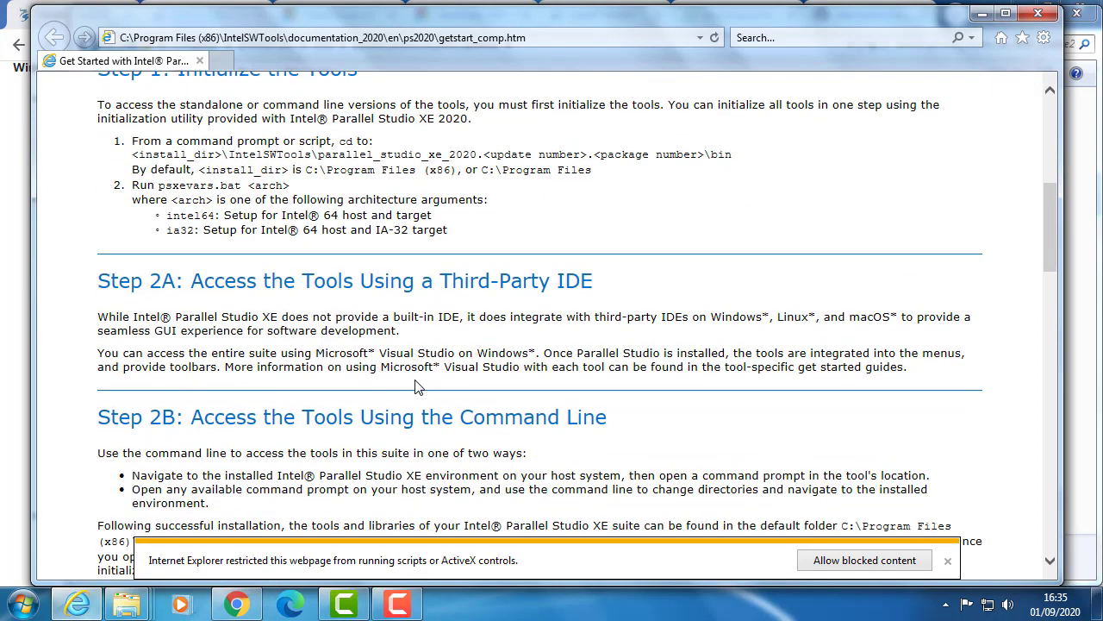
scroll(620, 388, "up", 3)
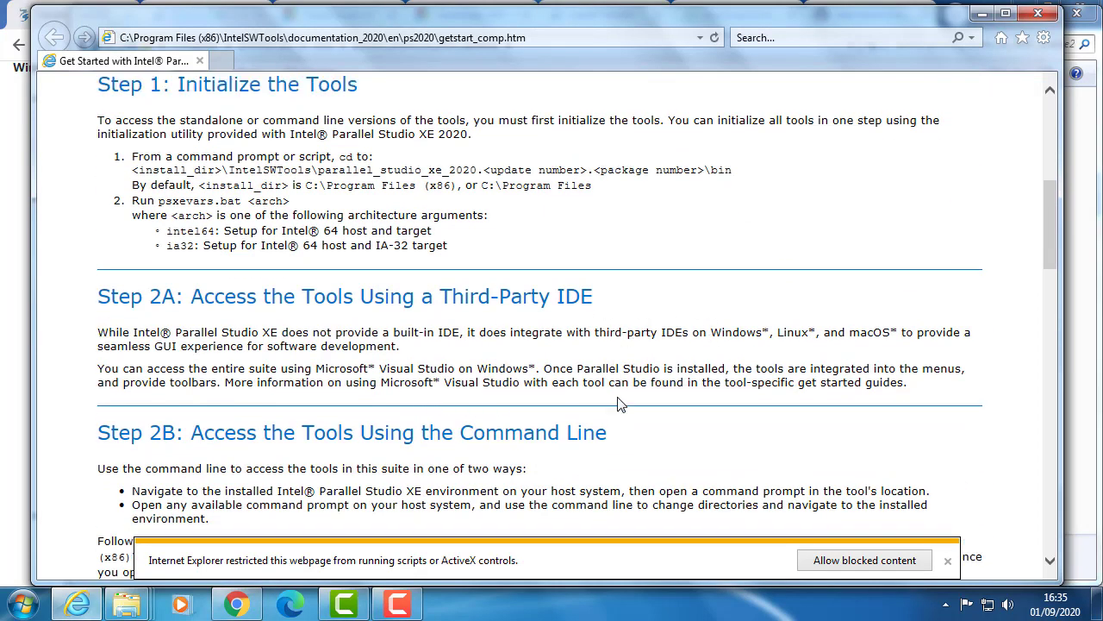
left_click(1038, 13)
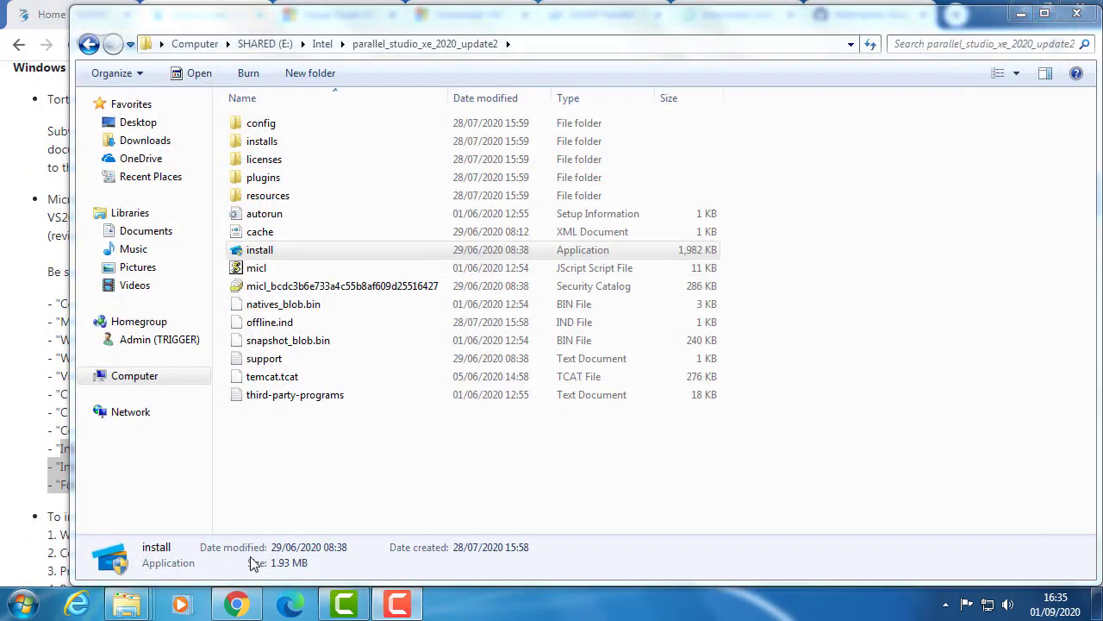
- Start Visual Studio 2019, continue without code and dismiss the update notification
left_click(23, 604)
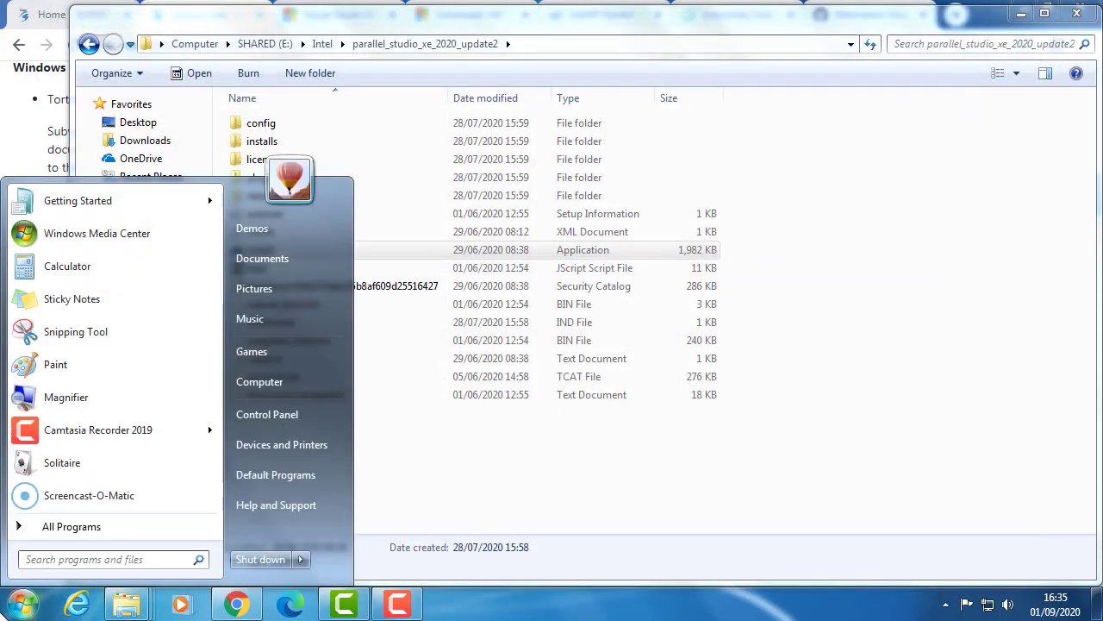
left_click(51, 528)
scroll(123, 457, "down", 2)
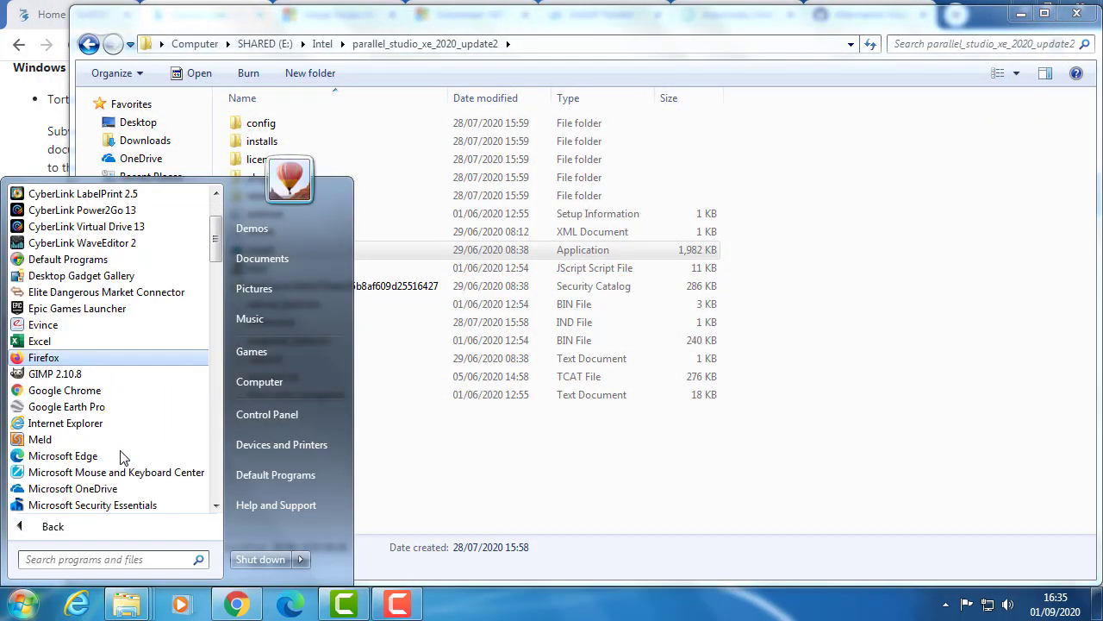
scroll(123, 455, "up", 2)
scroll(125, 448, "down", 7)
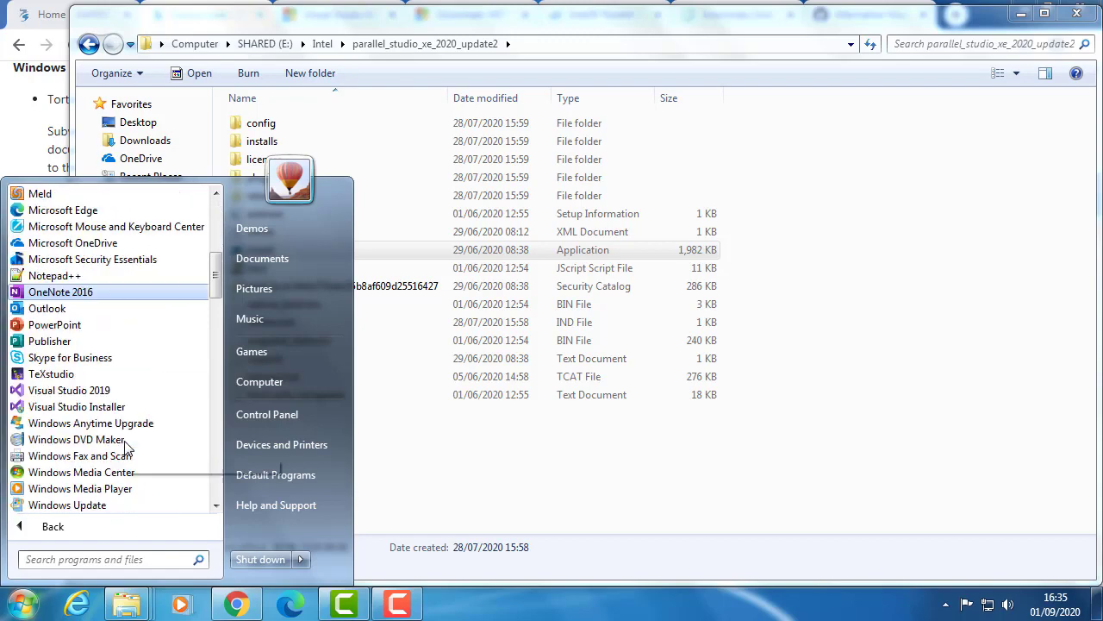
left_click(123, 390)
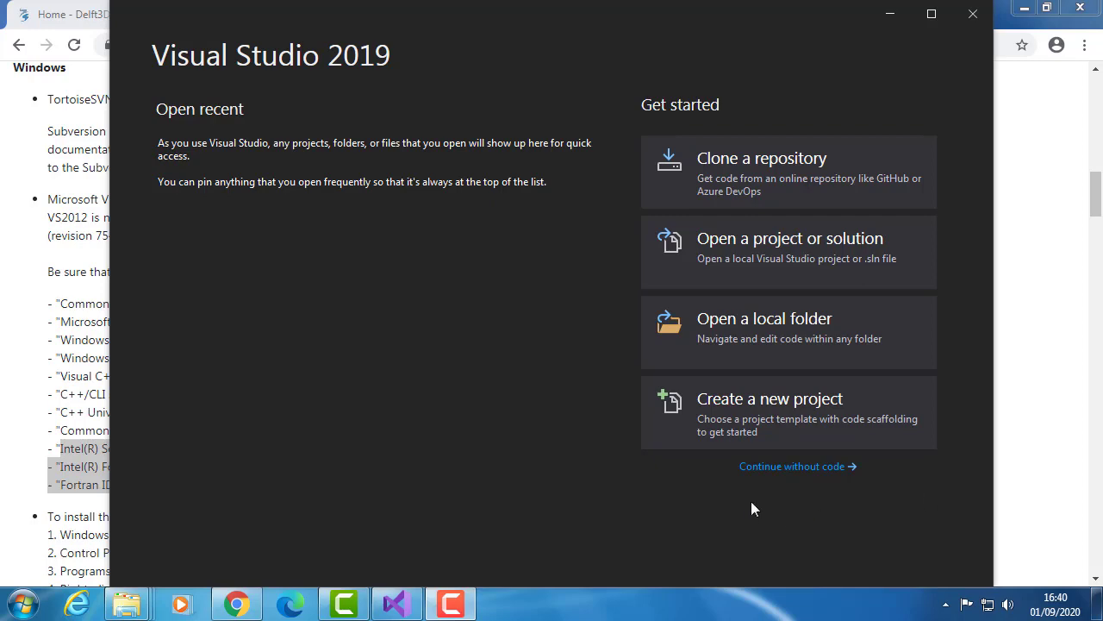
left_click(793, 466)
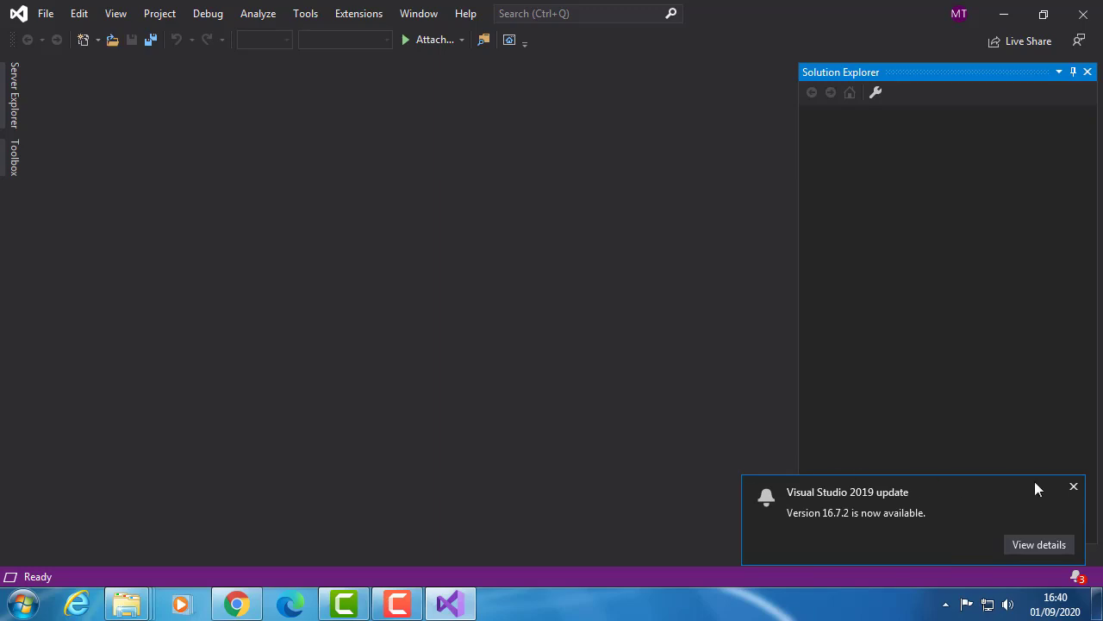
left_click(1073, 486)
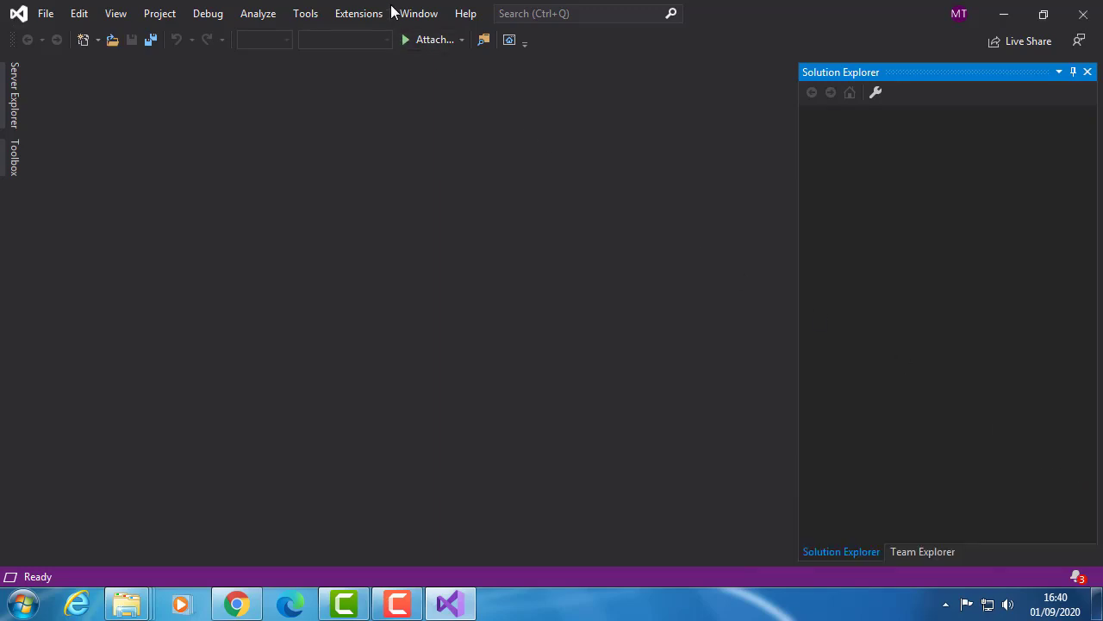
- Open the About Microsoft Visual Studio information and look through the whole list of installed products
left_click(463, 14)
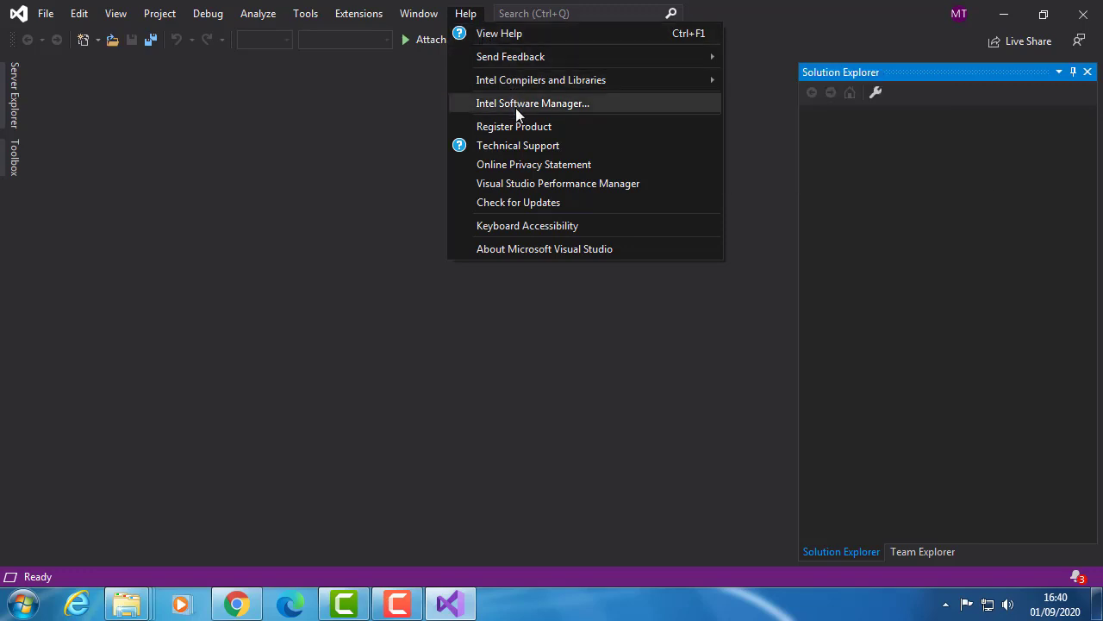
mouse_move(513, 84)
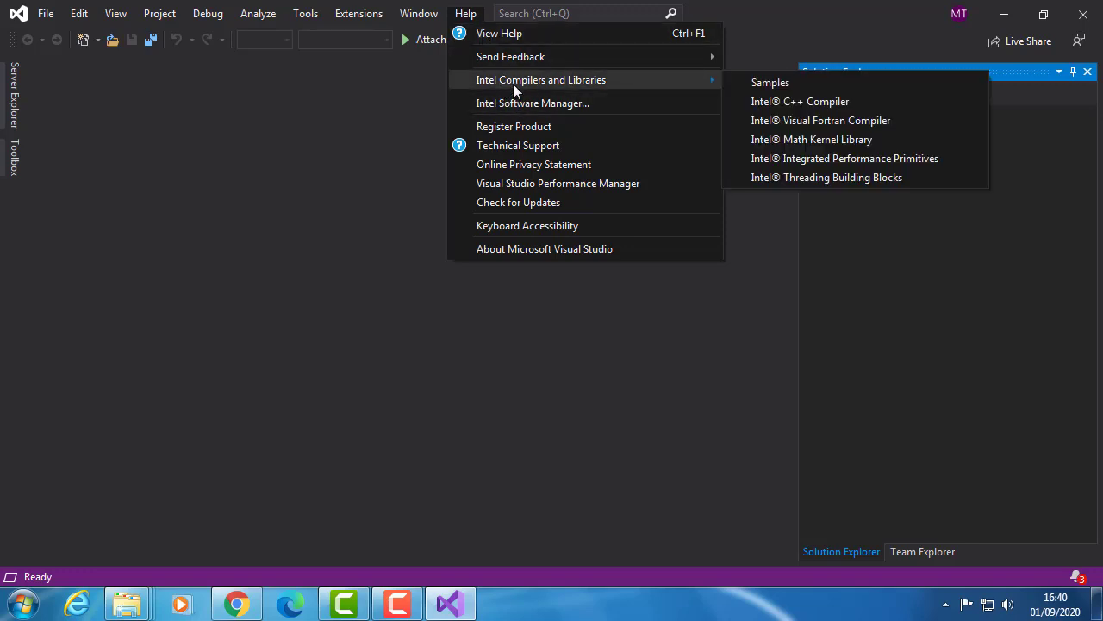
left_click(516, 246)
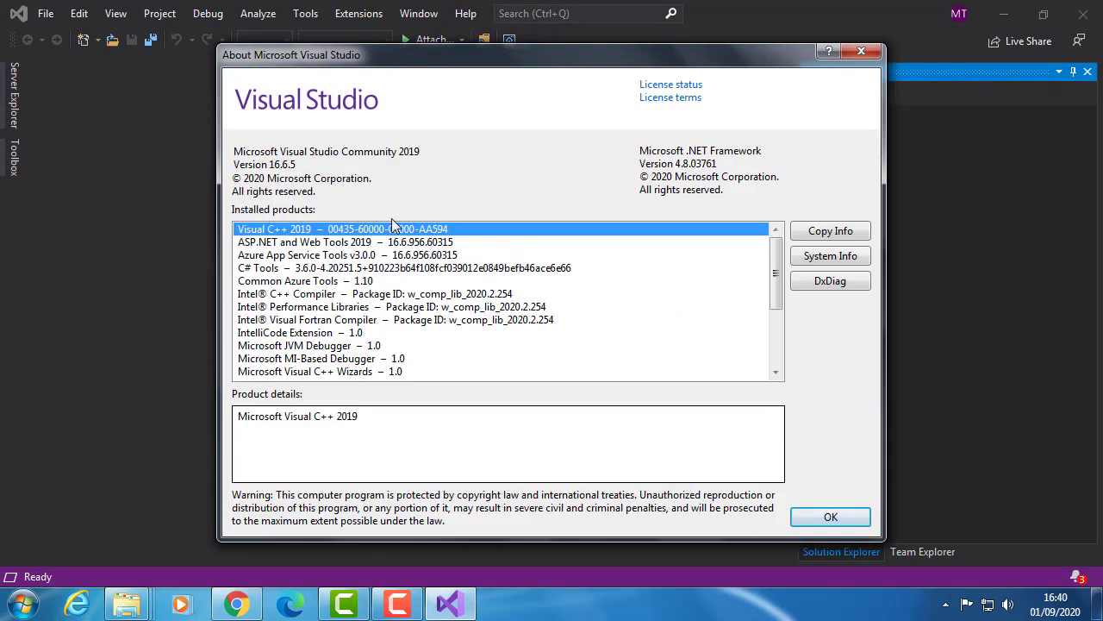
left_click_drag(780, 281, 782, 351)
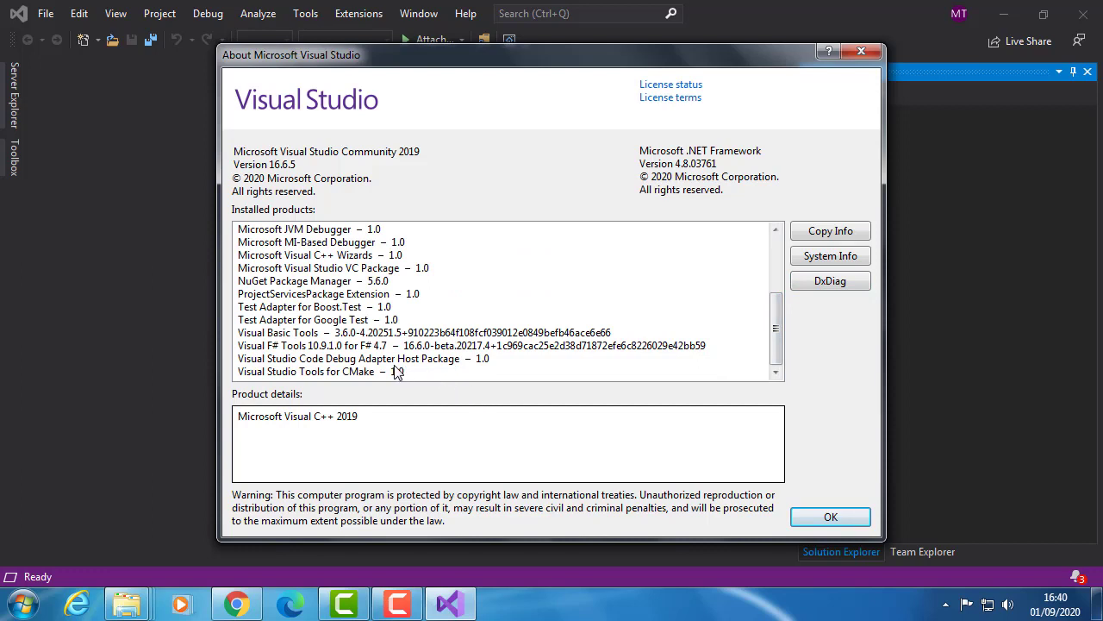
scroll(314, 382, "up", 1)
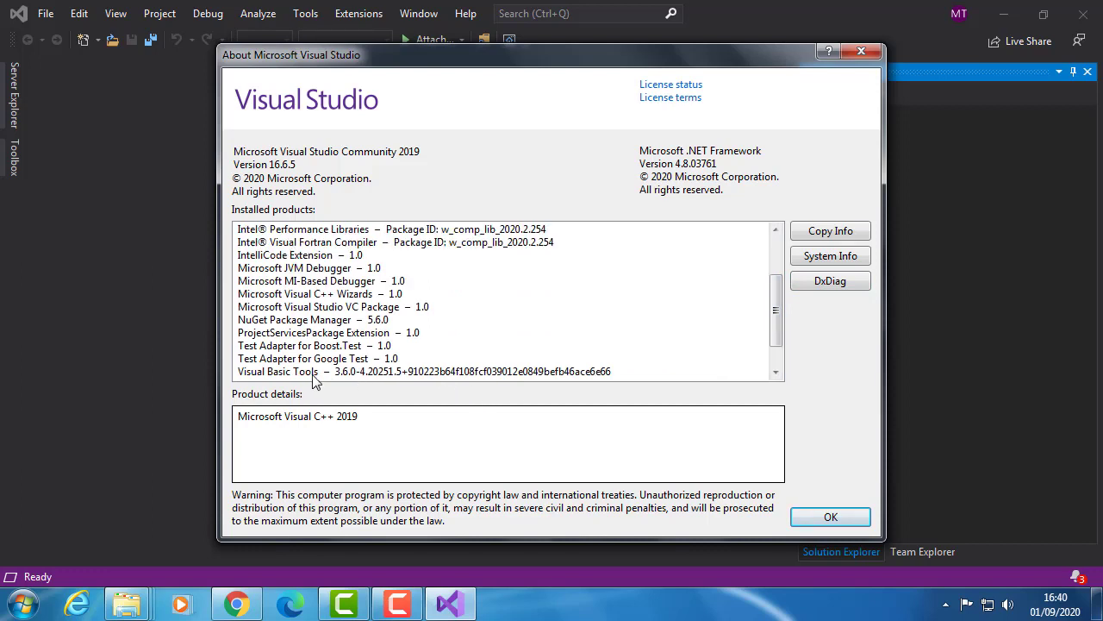
scroll(314, 382, "up", 1)
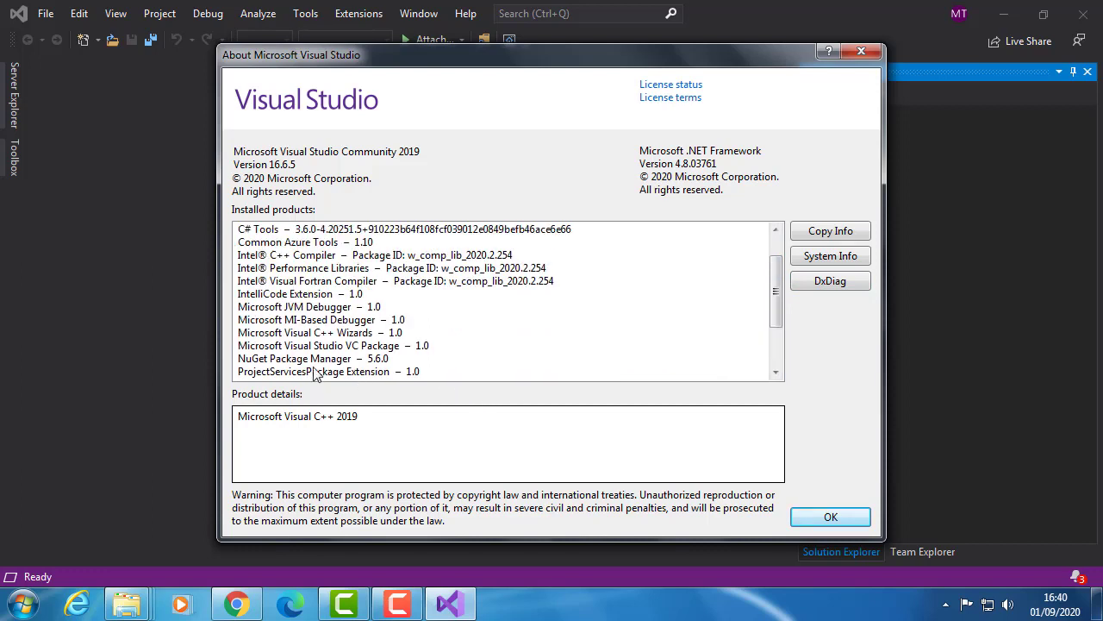
- Check the product details of Intel C++ Compiler, Intel Performance Libraries and Intel Visual Fortran Compiler, then close the About window
left_click(324, 259)
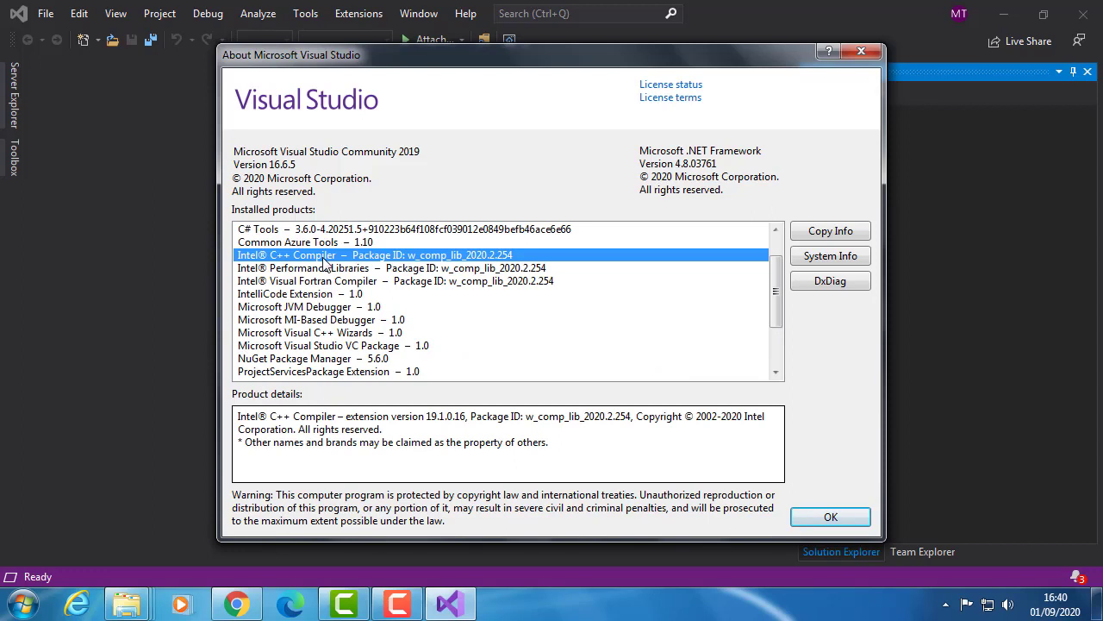
left_click(328, 281)
left_click(324, 255)
left_click(317, 268)
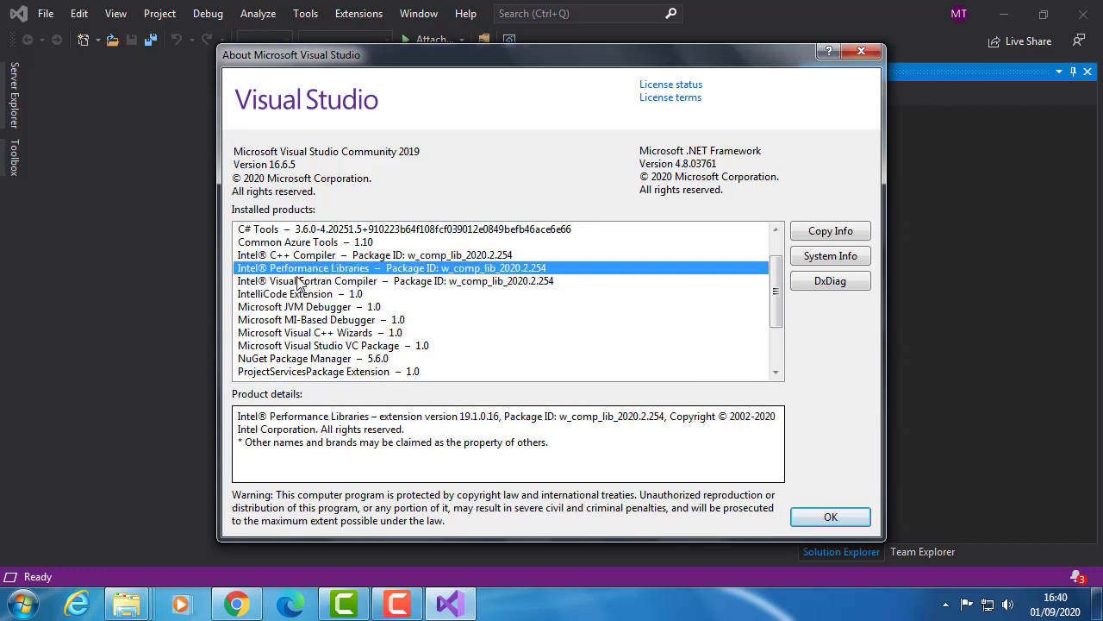
left_click(301, 281)
left_click(303, 255)
left_click(306, 269)
left_click(308, 281)
left_click(311, 268)
left_click(308, 256)
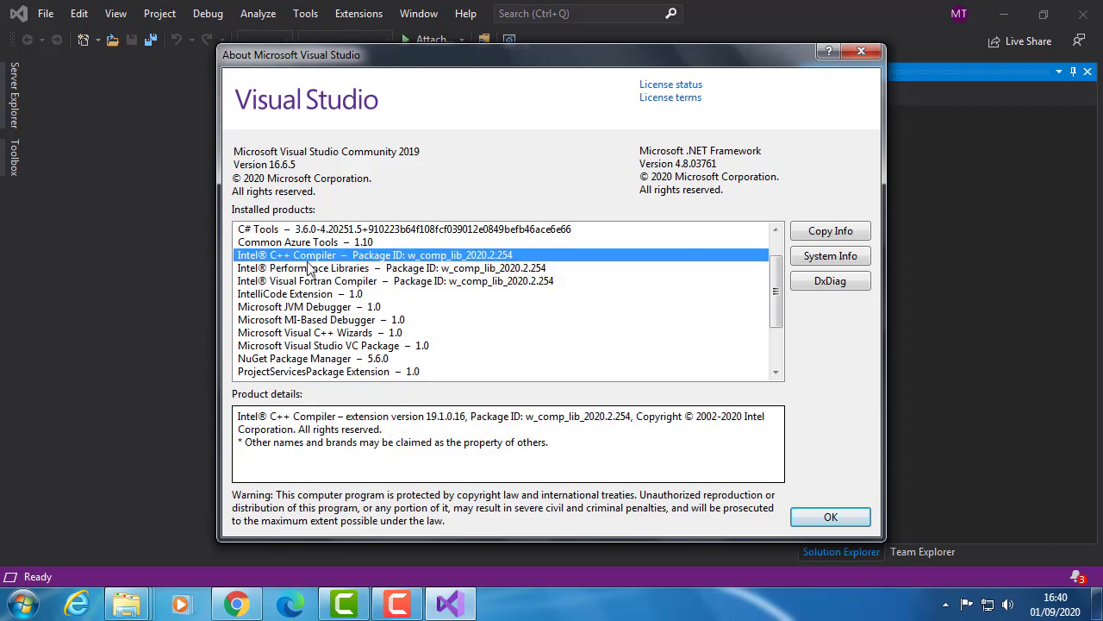
left_click(308, 268)
left_click(311, 281)
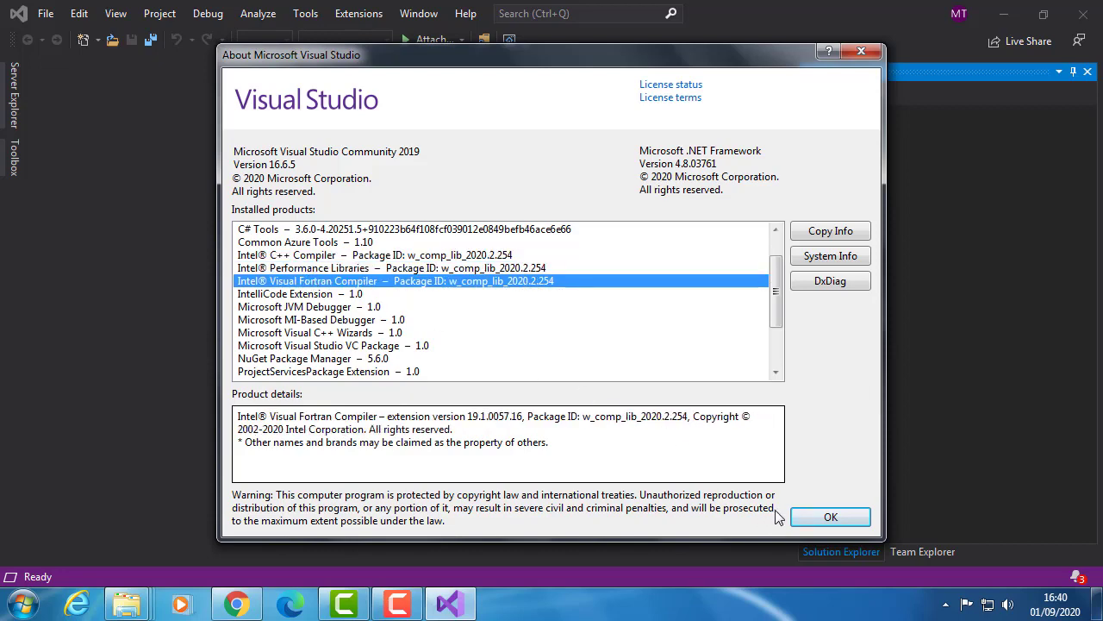
left_click(819, 524)
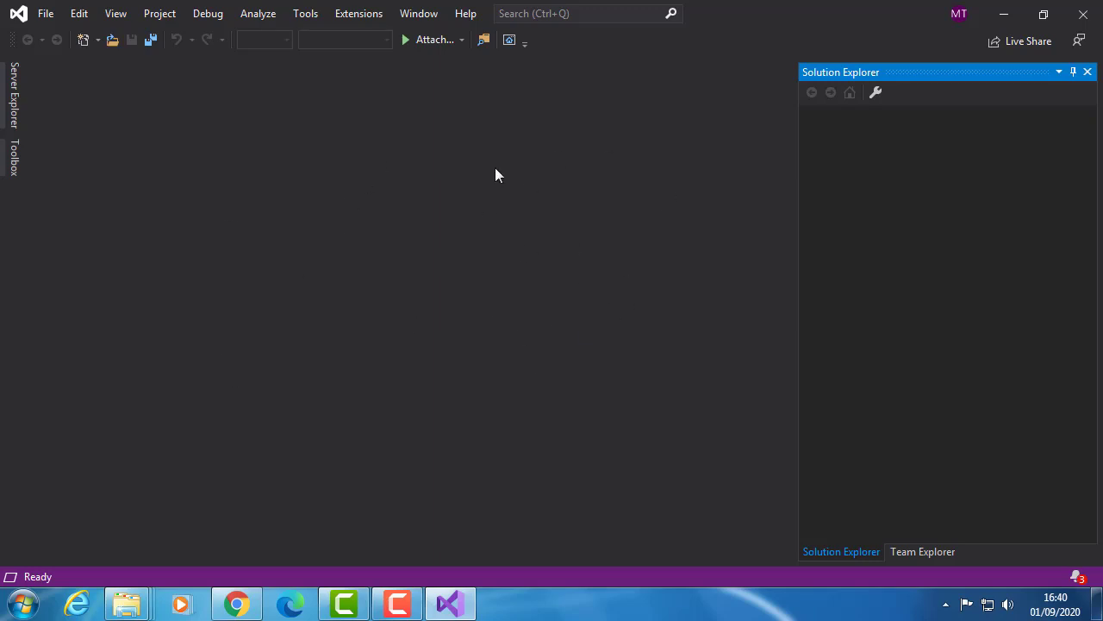
- Switch to the parallel_studio_xe_2020_update2 window in File Explorer and go to the Delft3D folder on the Desktop
left_click(138, 608)
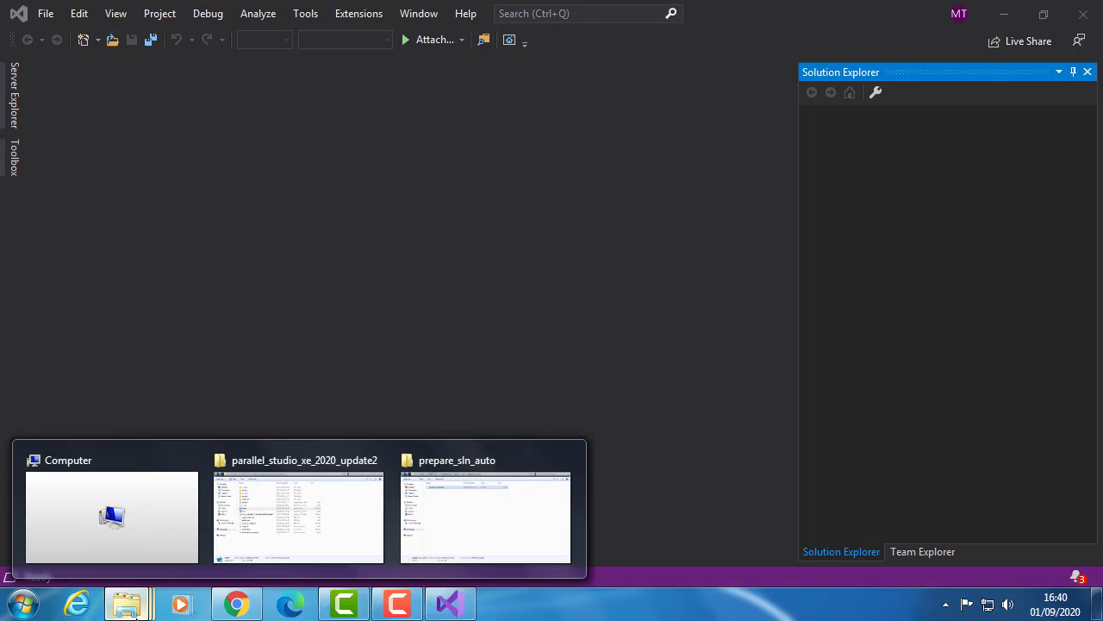
mouse_move(308, 550)
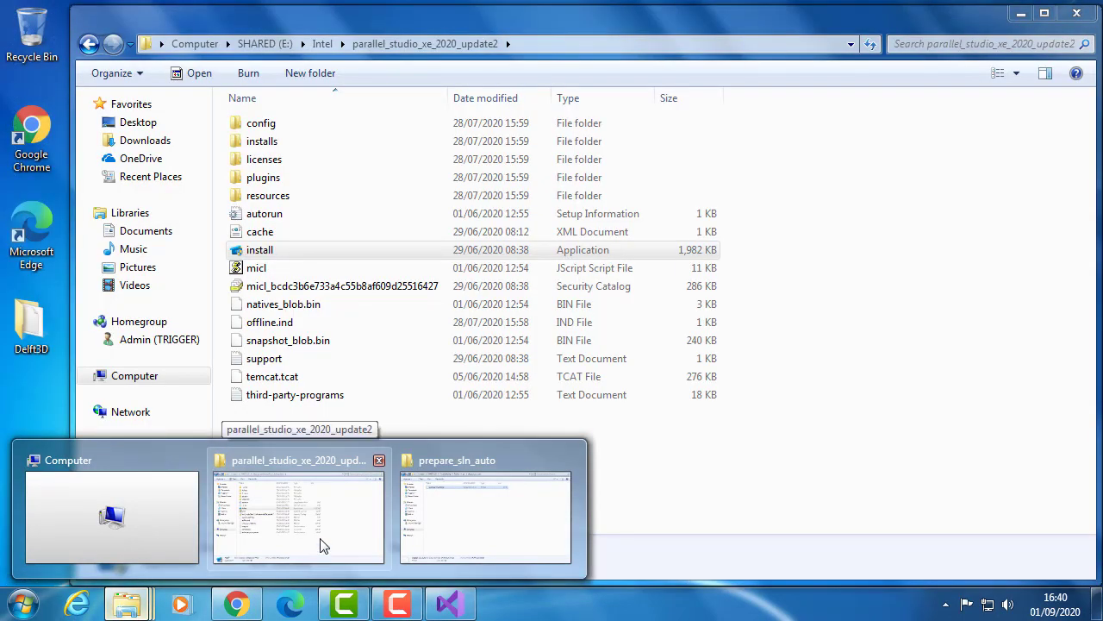
left_click(315, 550)
left_click(265, 43)
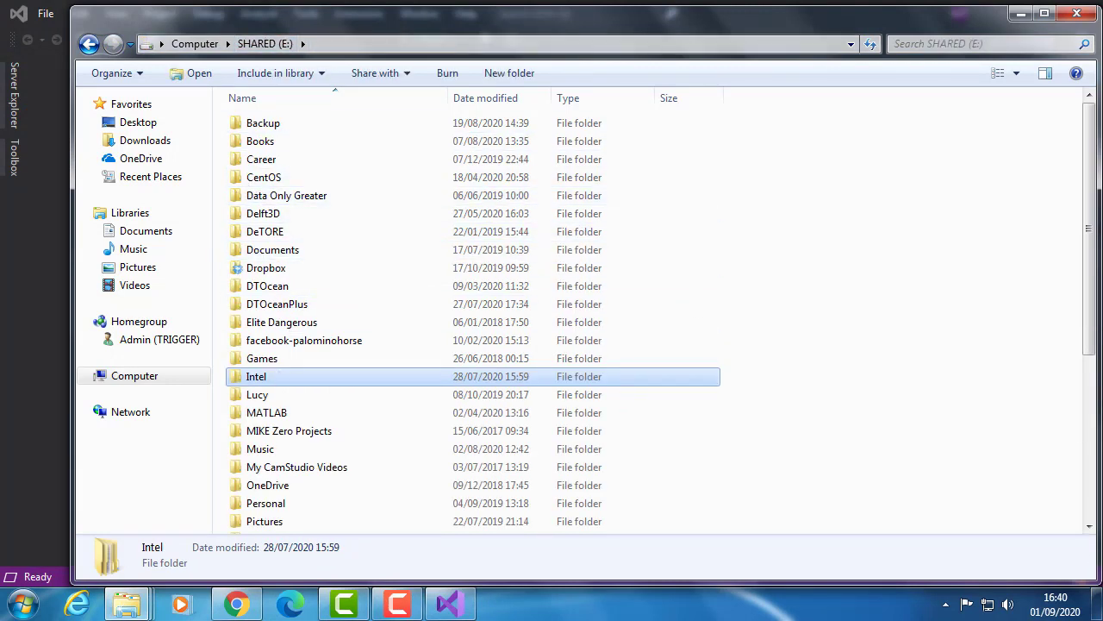
left_click(149, 123)
double_click(503, 225)
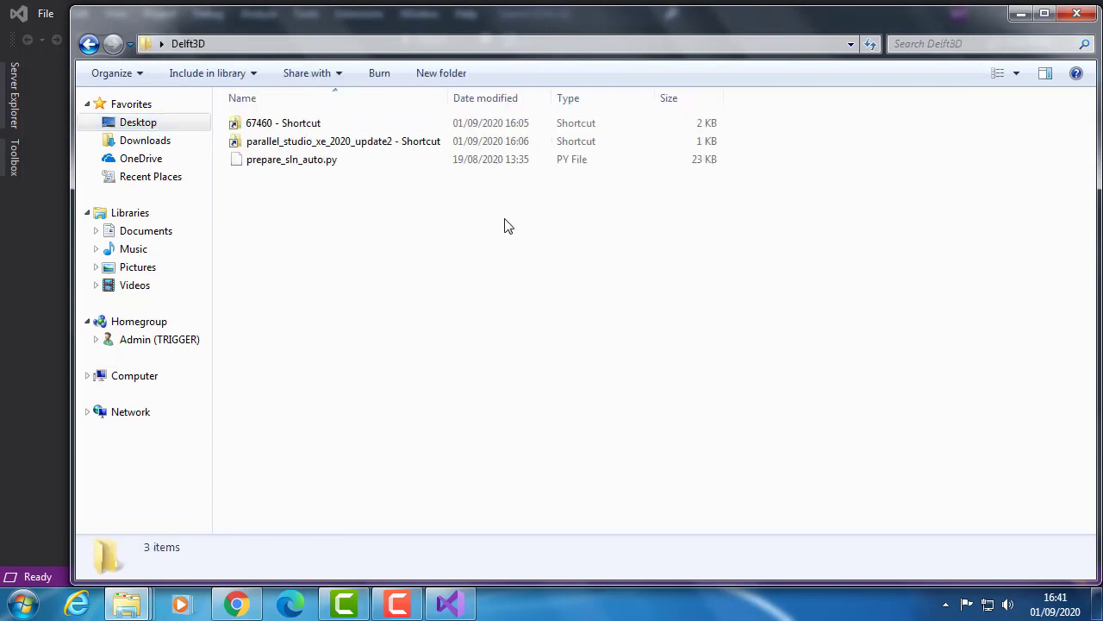
- Follow the 67460 shortcut to the source code, open its src folder and select prepare_sln.py
double_click(338, 123)
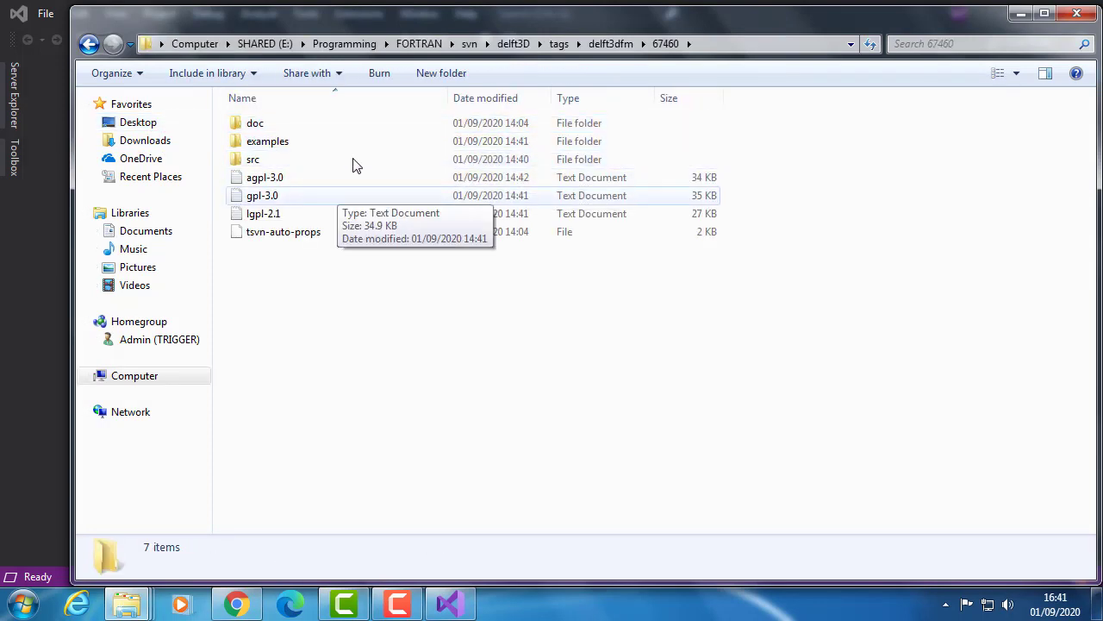
double_click(257, 160)
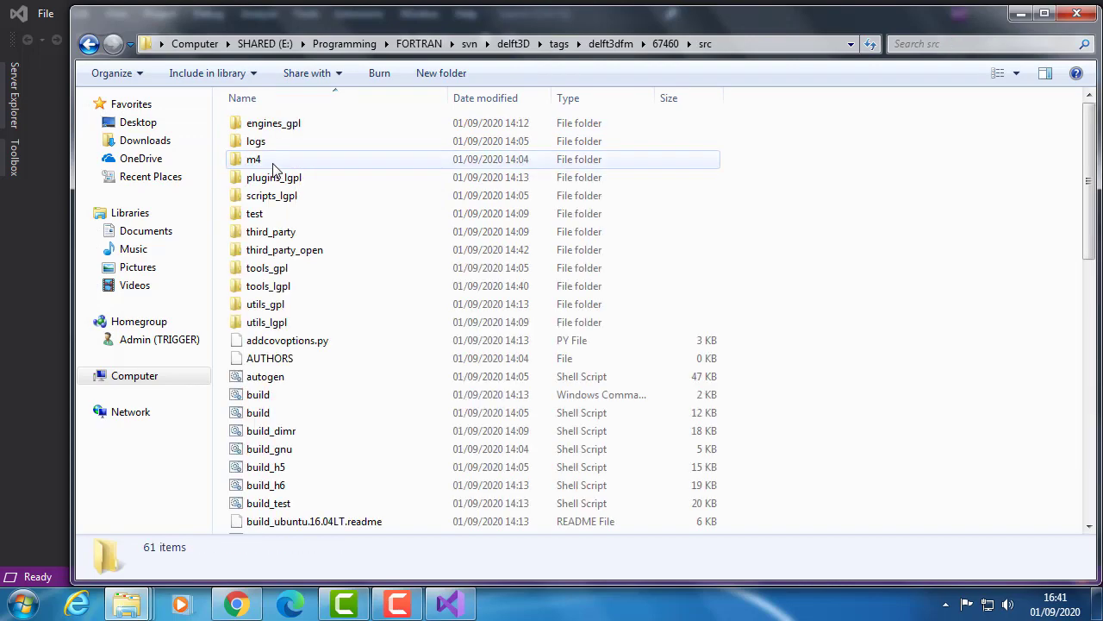
scroll(339, 489, "down", 12)
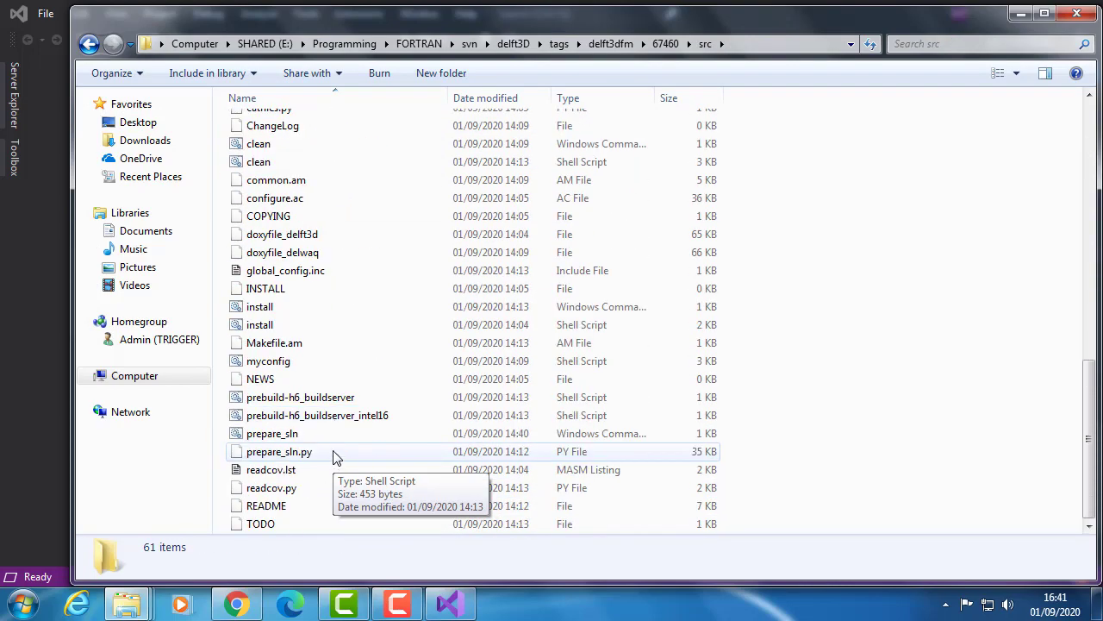
left_click(281, 454)
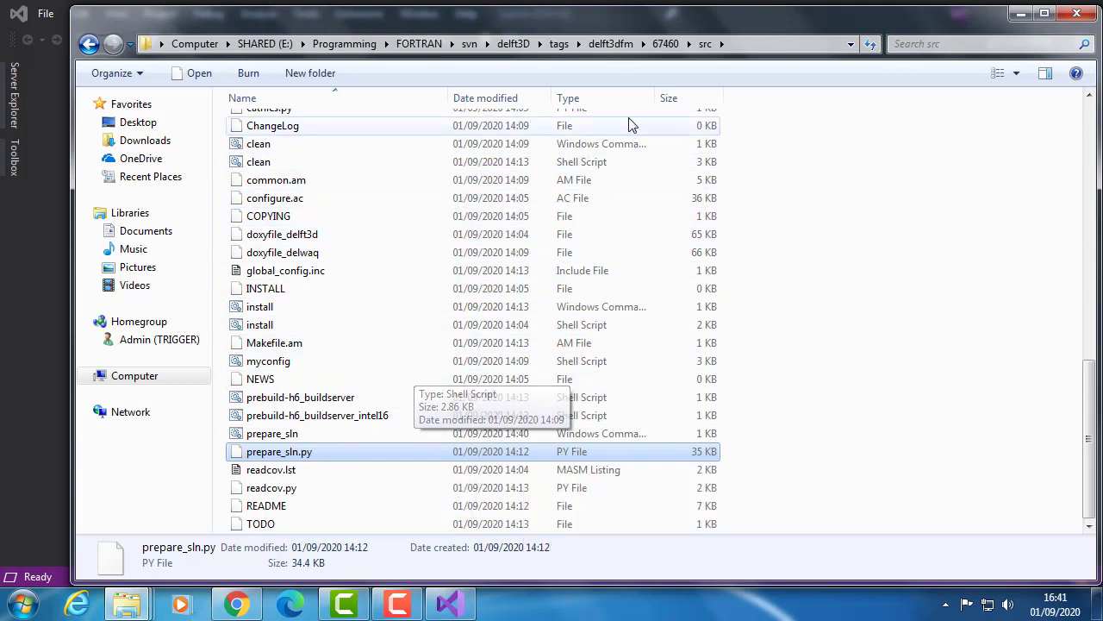
- Return to the Delft3D folder on the Desktop and select the prepare_sln_auto.py script
left_click(89, 44)
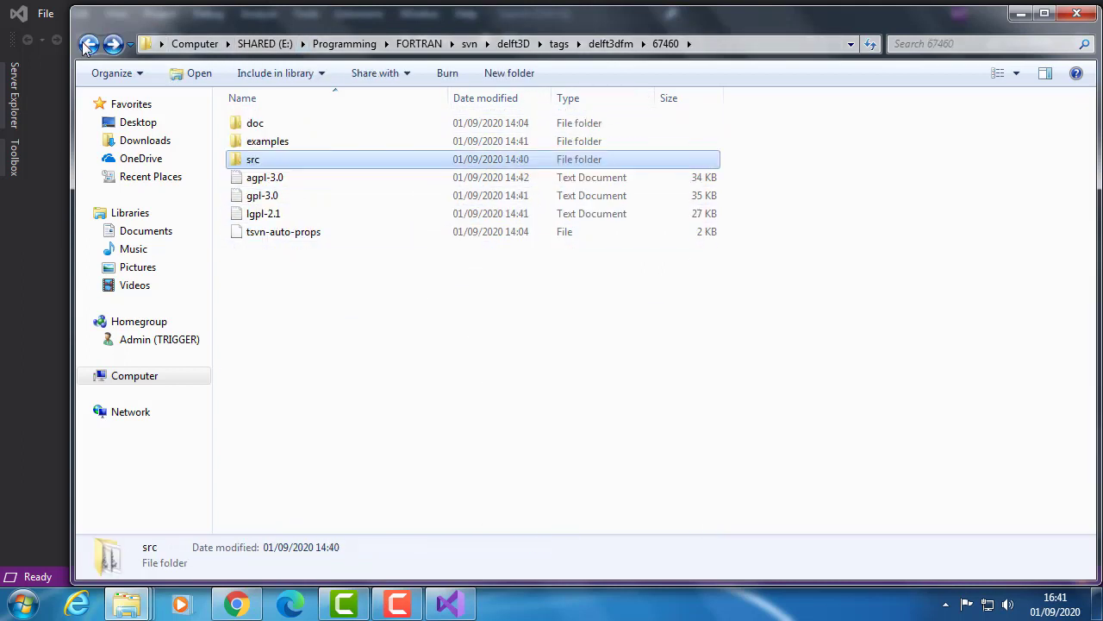
left_click(89, 44)
left_click(280, 166)
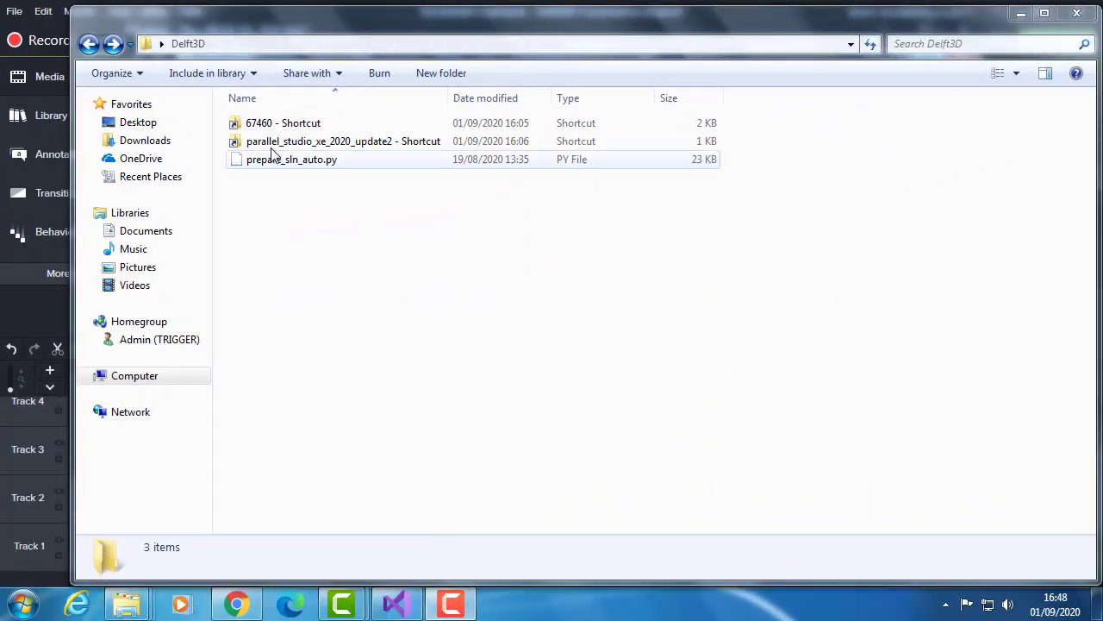
left_click(289, 169)
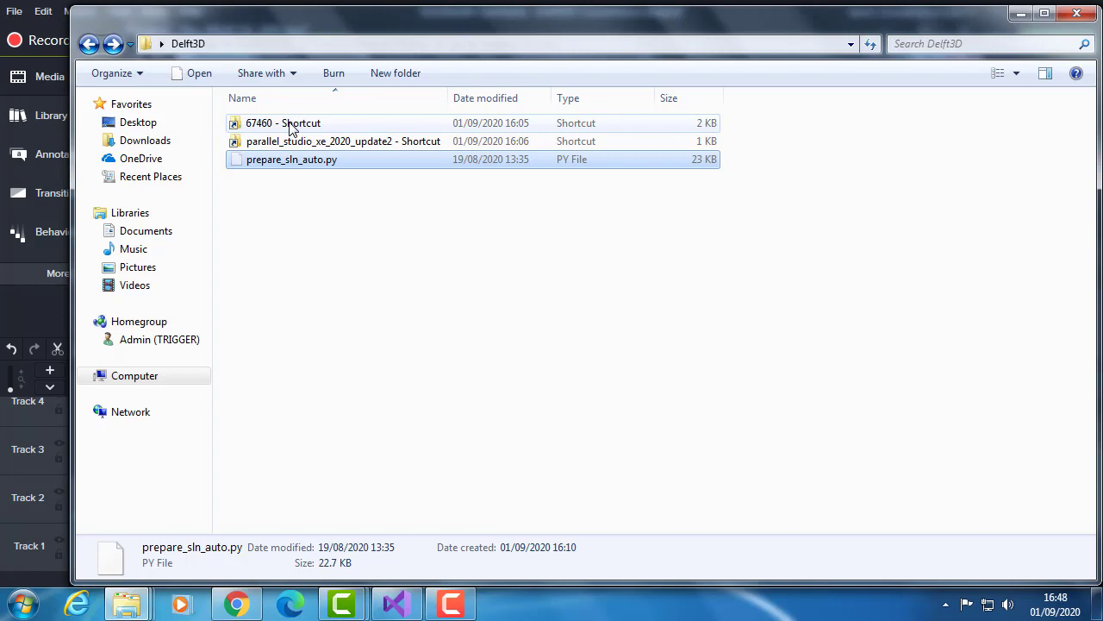
- Follow the 67460 shortcut, open the src folder and locate the prepare_sln_auto.py script
double_click(291, 128)
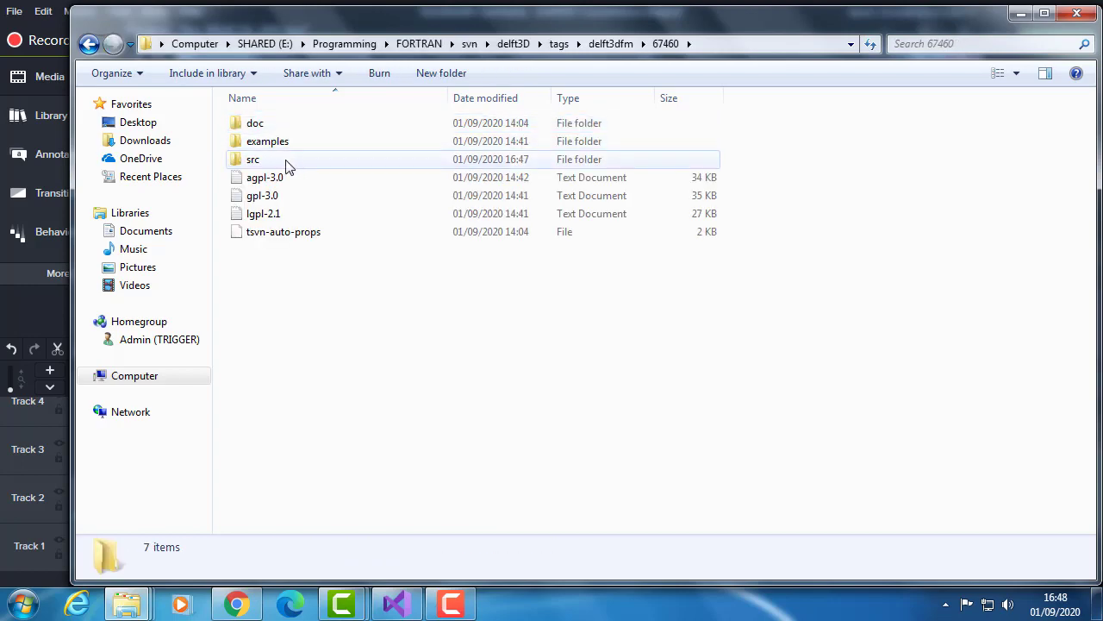
double_click(262, 163)
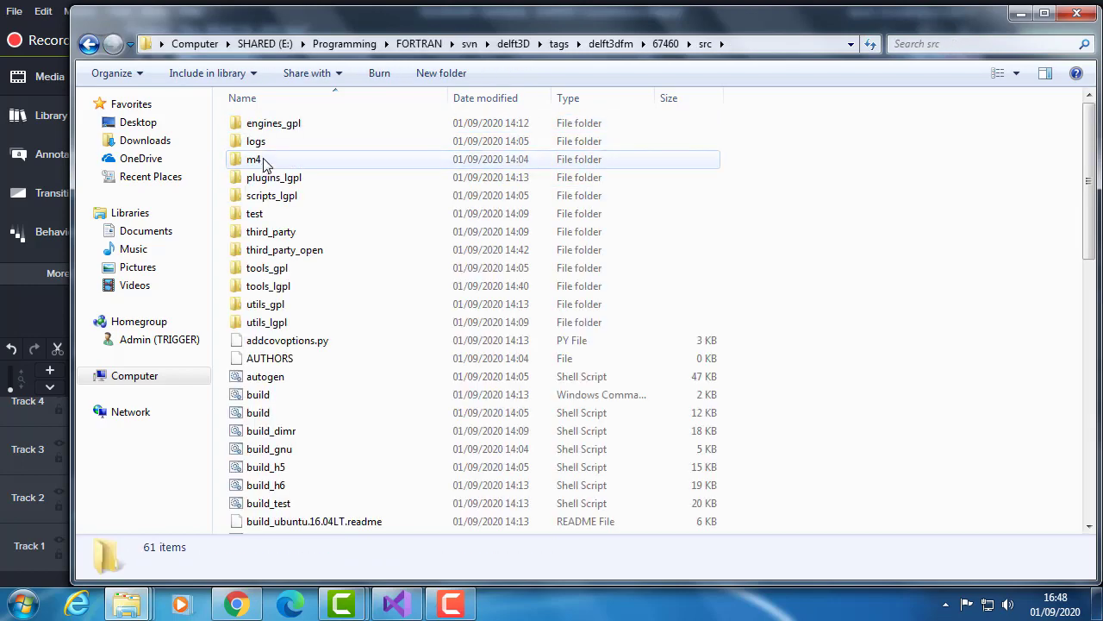
key("p")
key("p")
key("p")
key("p")
key("p")
key("p")
scroll(335, 431, "down", 1)
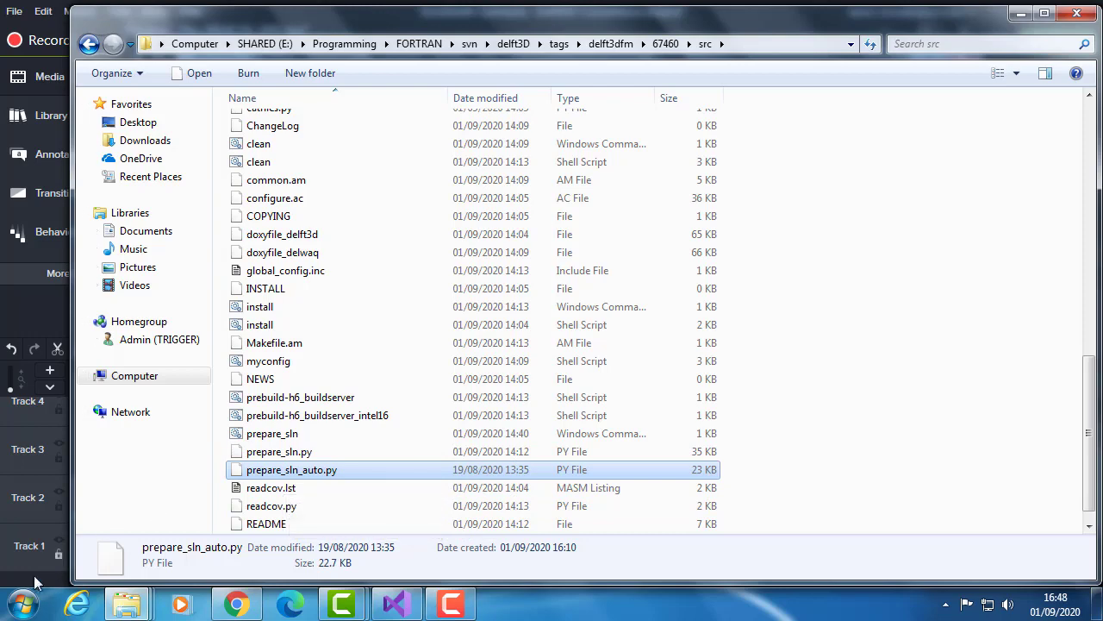
- Launch Anaconda Prompt from the Anaconda2 (64-bit) programs and move its window over the src file list
left_click(25, 604)
left_click(94, 536)
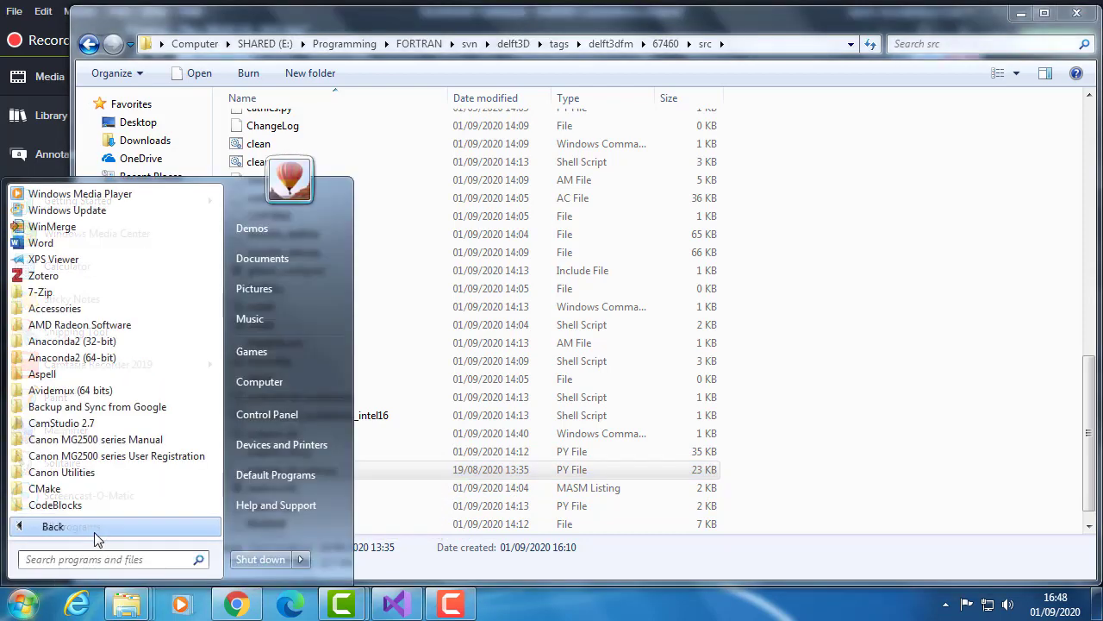
left_click(141, 358)
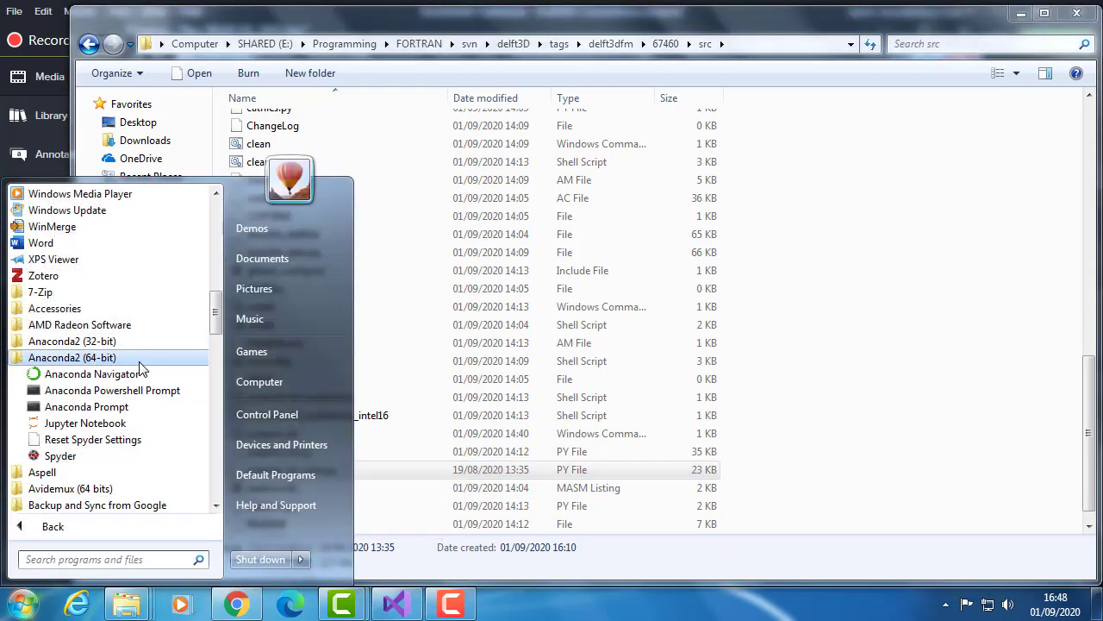
left_click(138, 406)
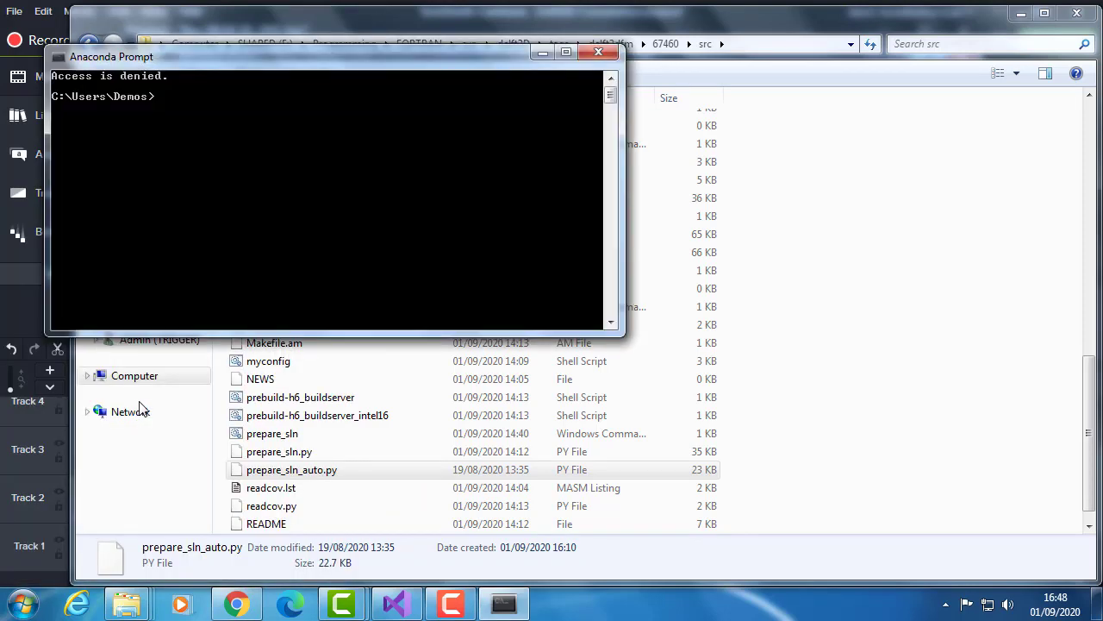
left_click_drag(367, 61, 678, 116)
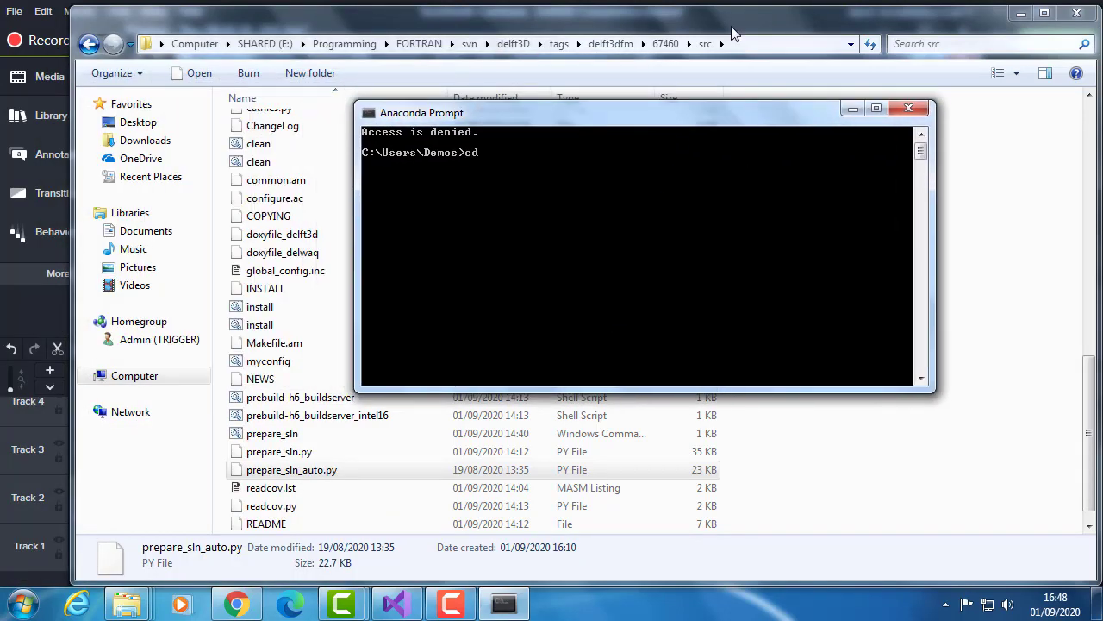
- Change the prompt's working directory to E:\Programming\FORTRAN\svn\delft3D\tags\delft3dfm\67460\src and switch to drive E:
left_click(750, 43)
key("ctrl+c")
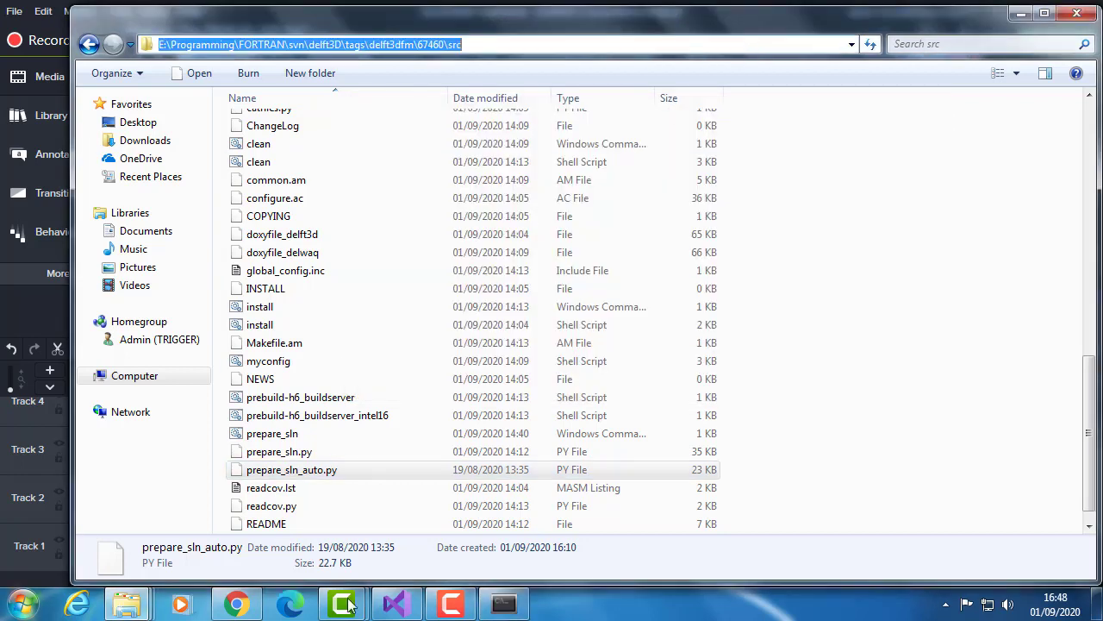
left_click(504, 603)
type("cd")
right_click(631, 163)
left_click(668, 212)
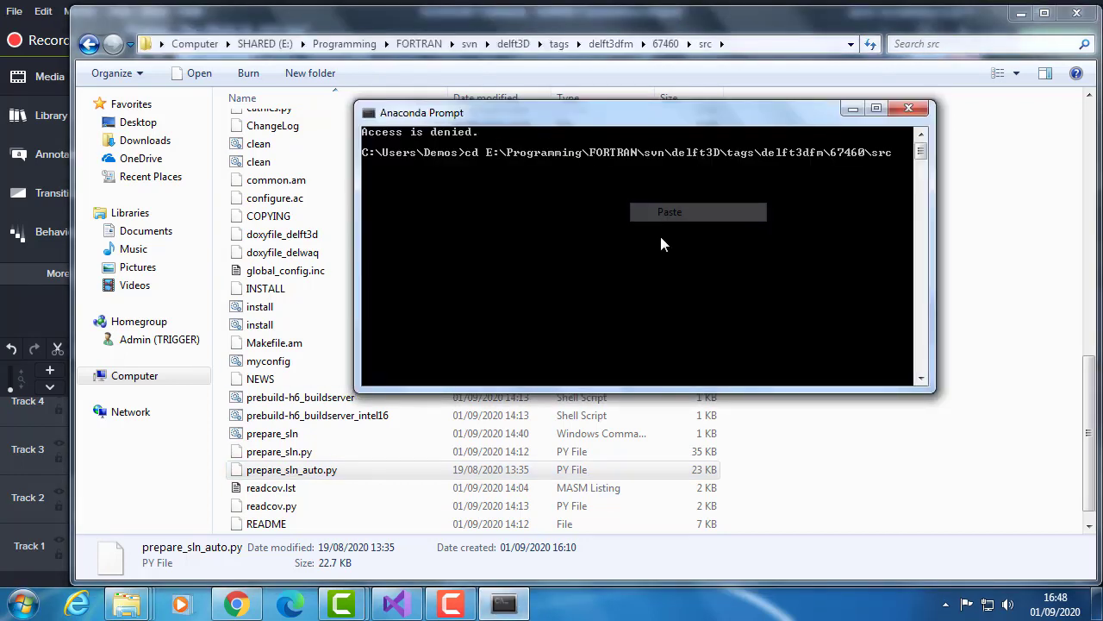
key("Return")
type("E:")
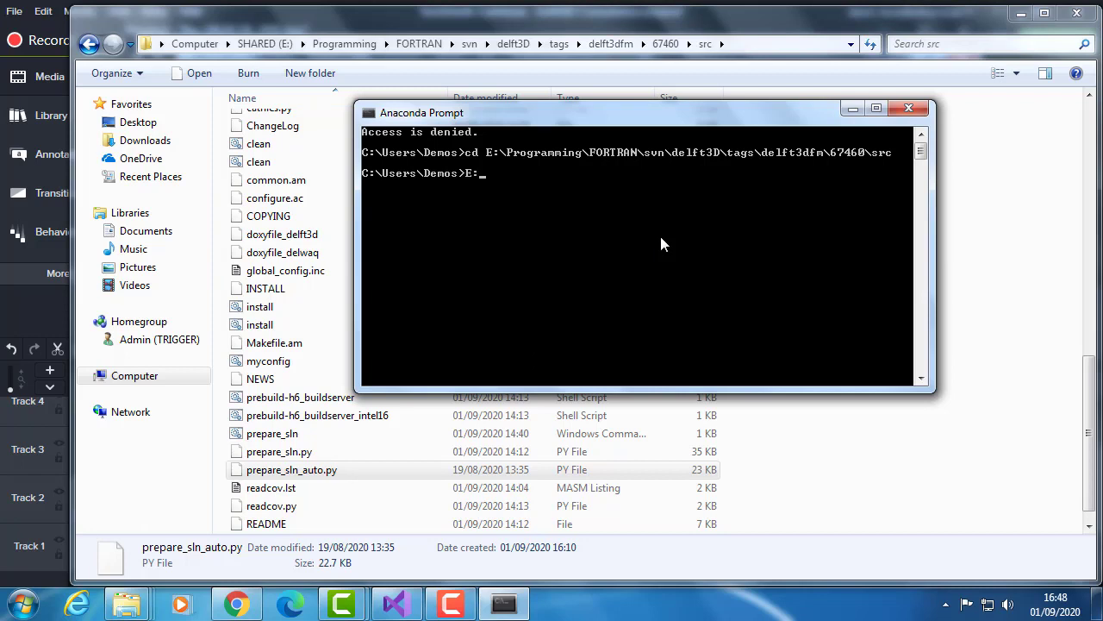
key("Return")
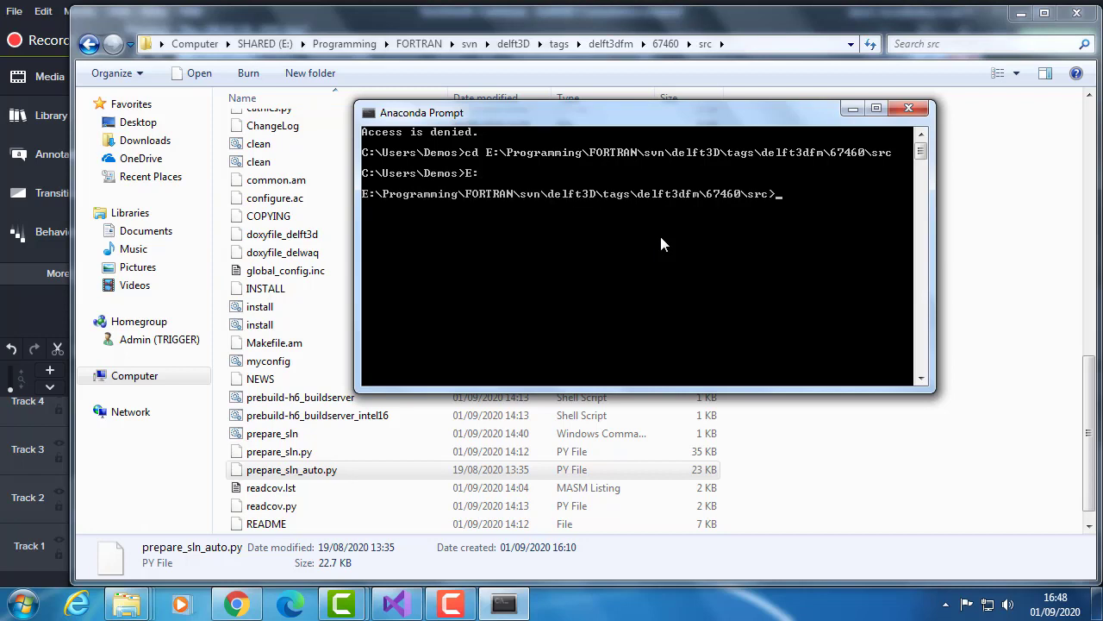
- Start the Python interpreter to check its version, then exit it
type("python")
key("Return")
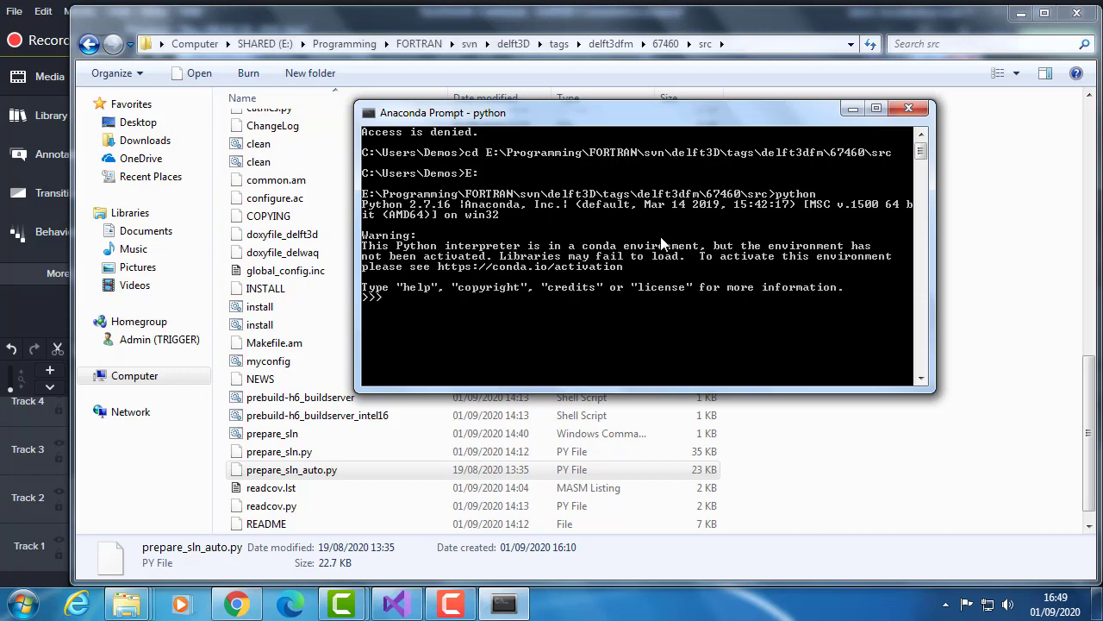
key("ctrl+z")
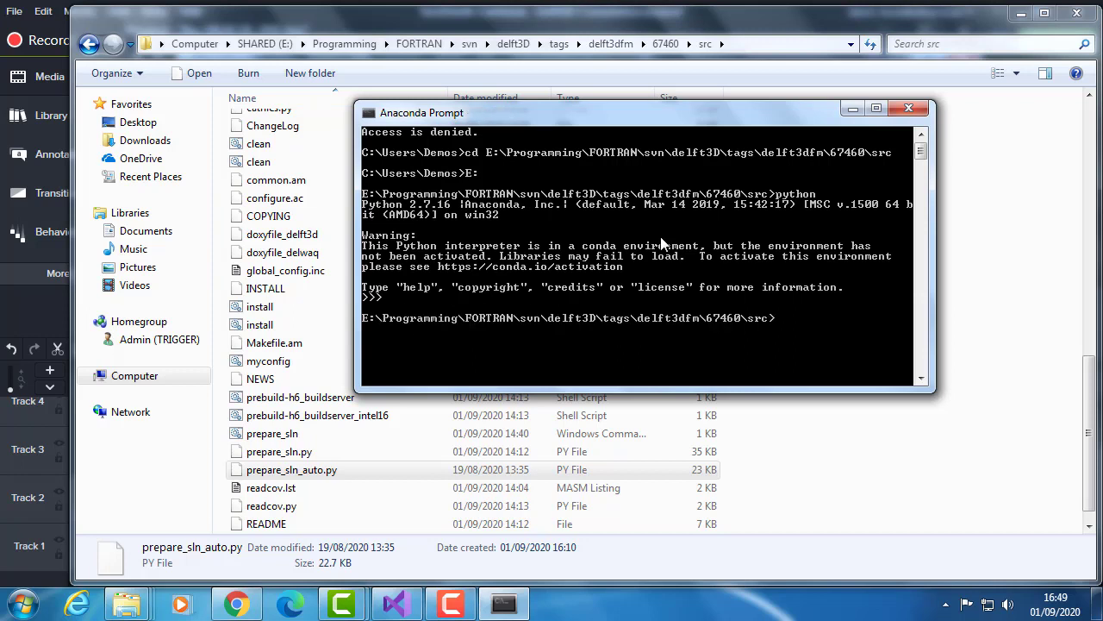
- Run prepare_sln_auto.py with Python from the src folder
type("python prepare_sln_a")
key("Tab")
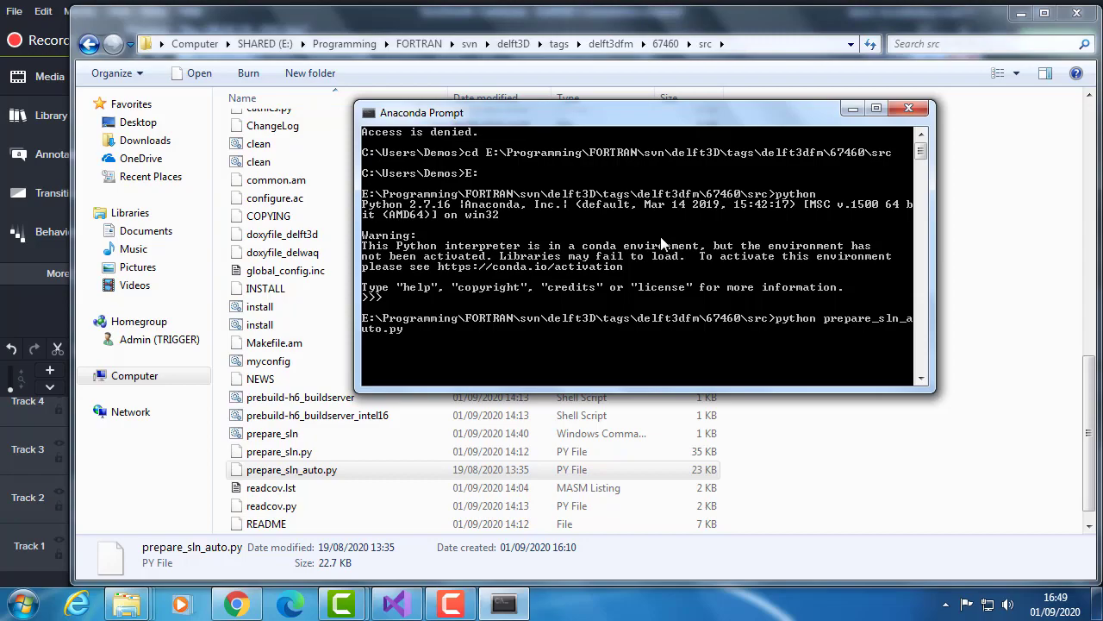
key("Return")
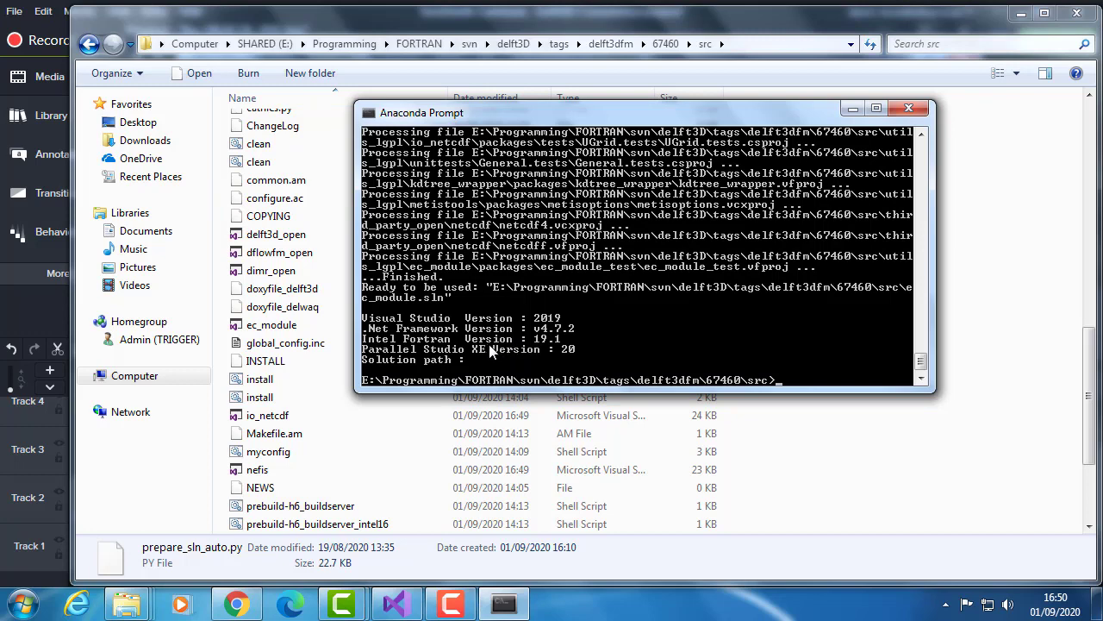
- Move the prompt aside, locate the delft3d_open solution in the src folder and widen the Type column
left_click_drag(593, 111, 713, 71)
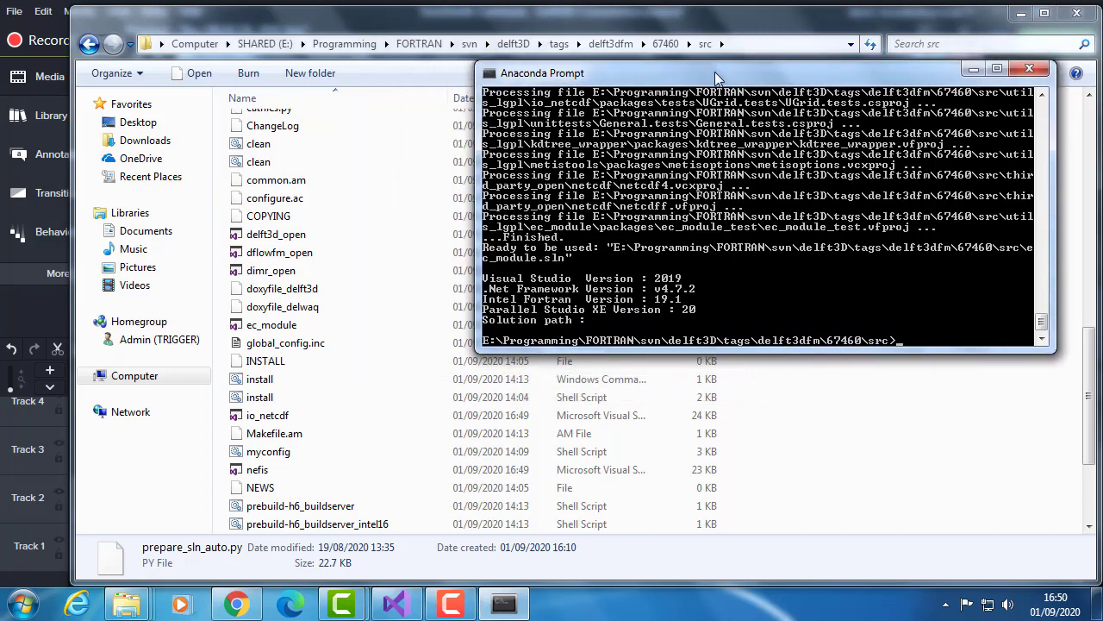
left_click(271, 418)
scroll(294, 418, "up", 3)
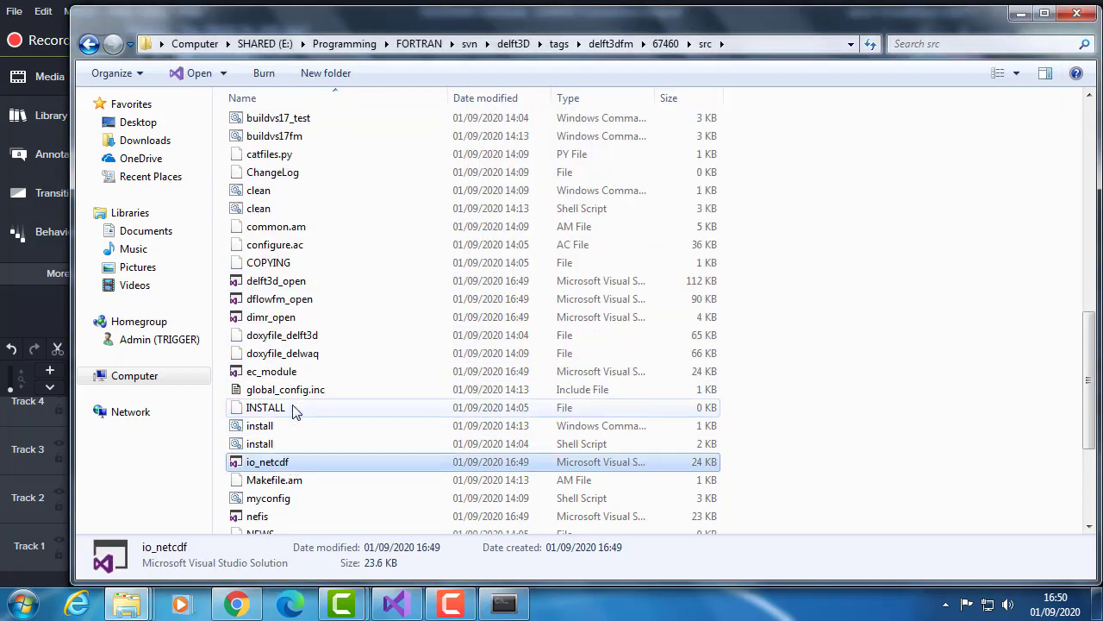
scroll(294, 412, "down", 1)
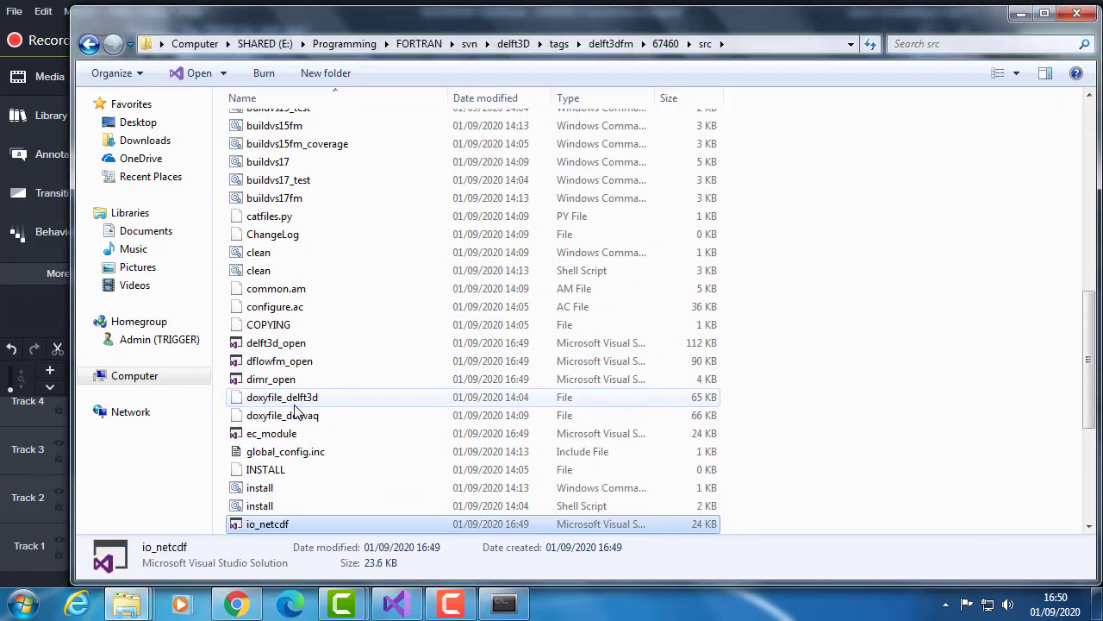
left_click(306, 343)
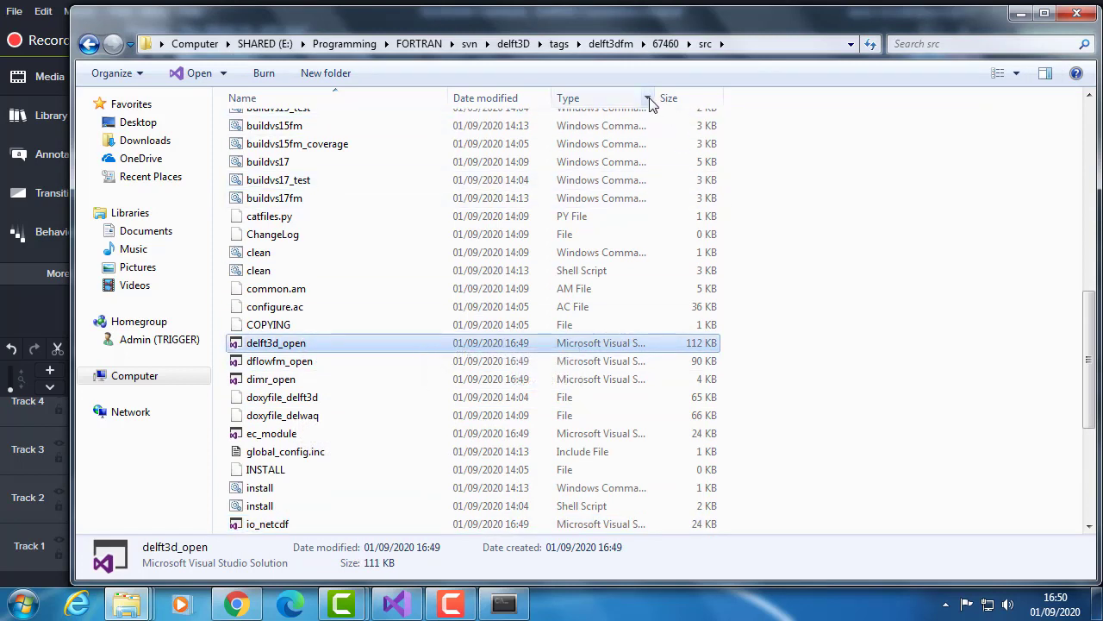
left_click_drag(654, 98, 730, 98)
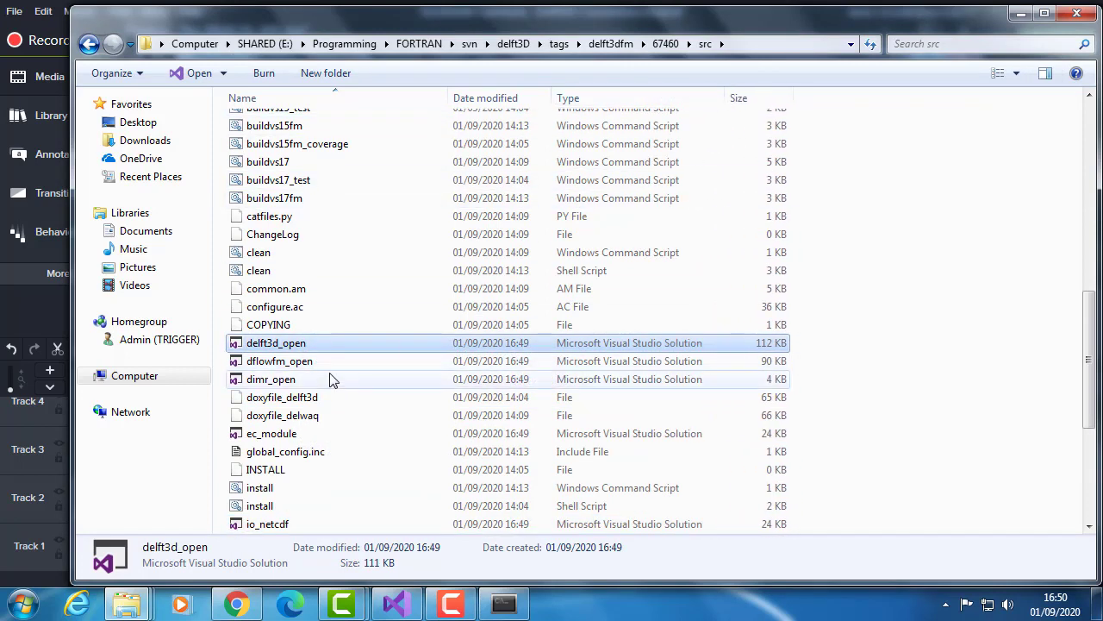
- Compare the delft3d_open and dflowfm_open solution files, then open dflowfm_open in Visual Studio
left_click(297, 362)
left_click(337, 380)
left_click(329, 360)
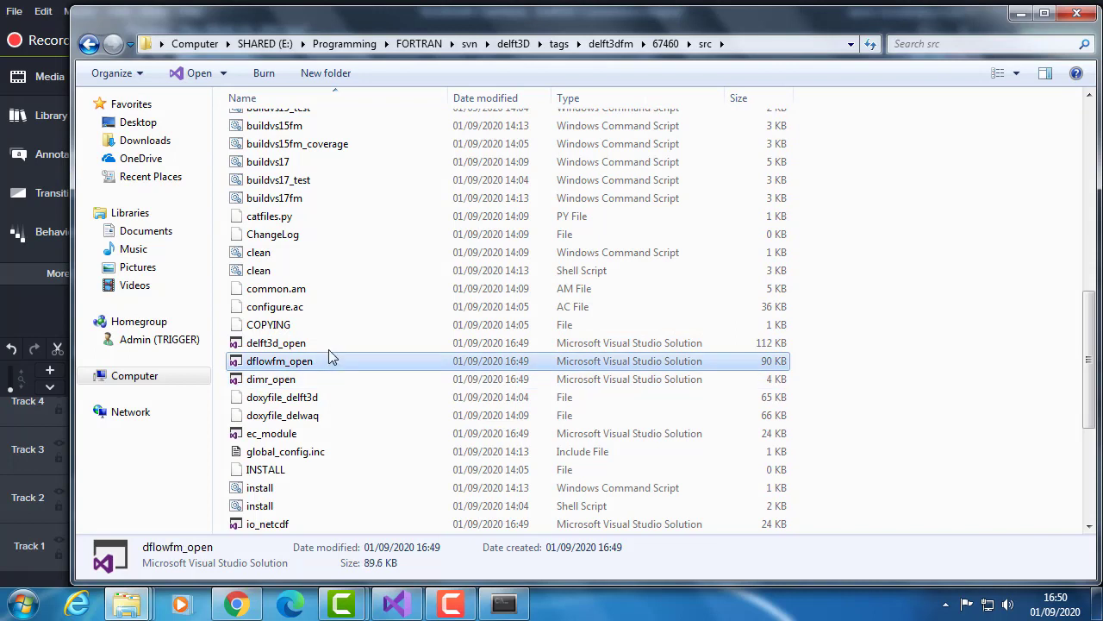
left_click(326, 341)
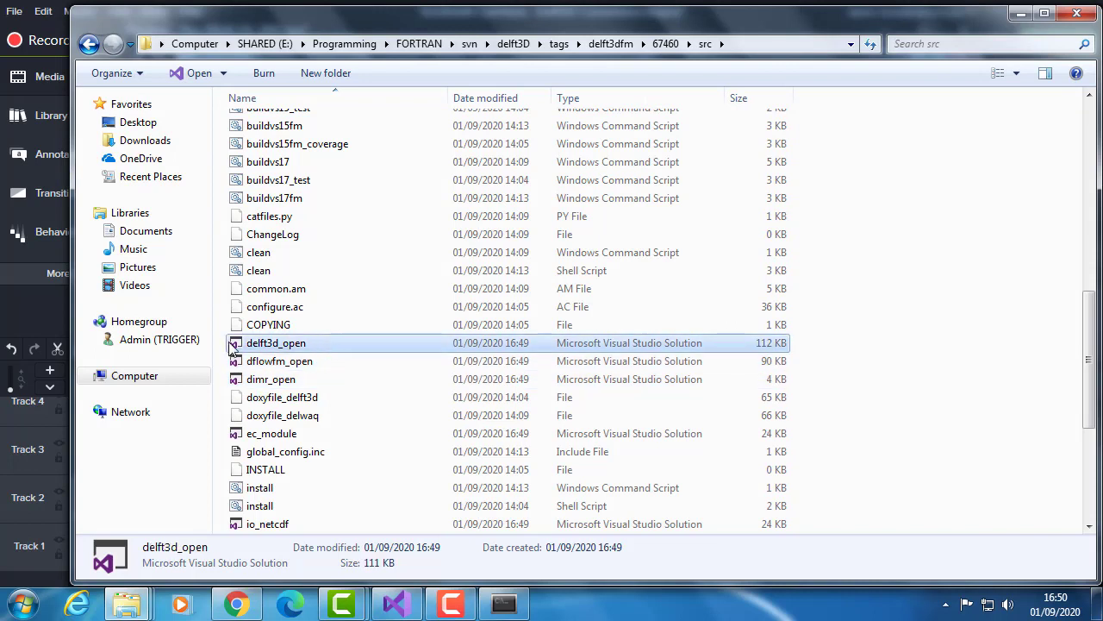
left_click(275, 361)
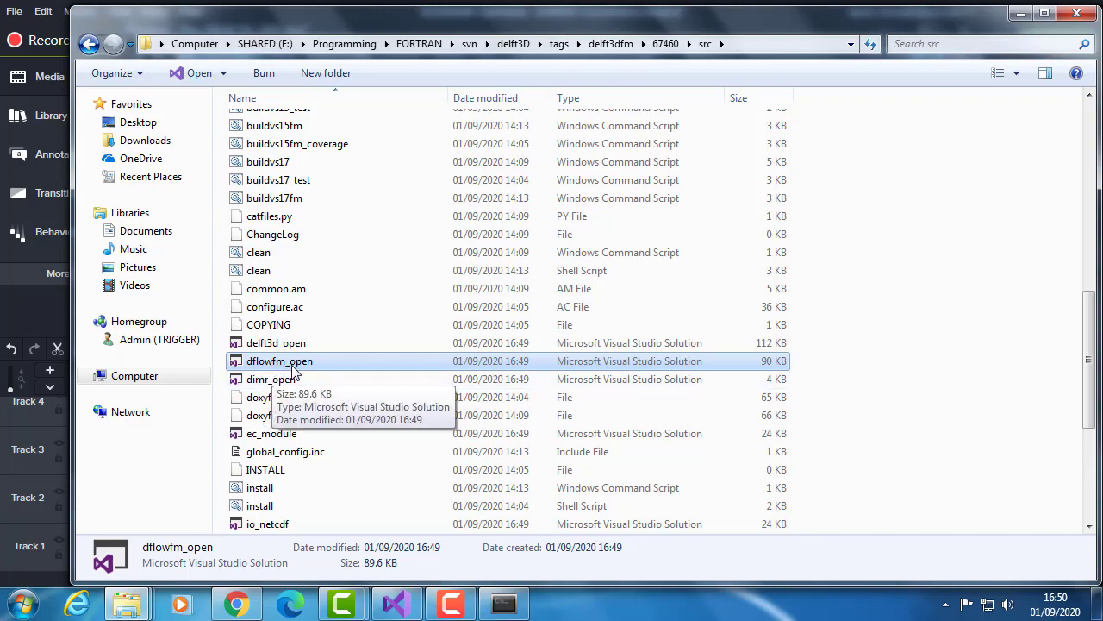
double_click(291, 364)
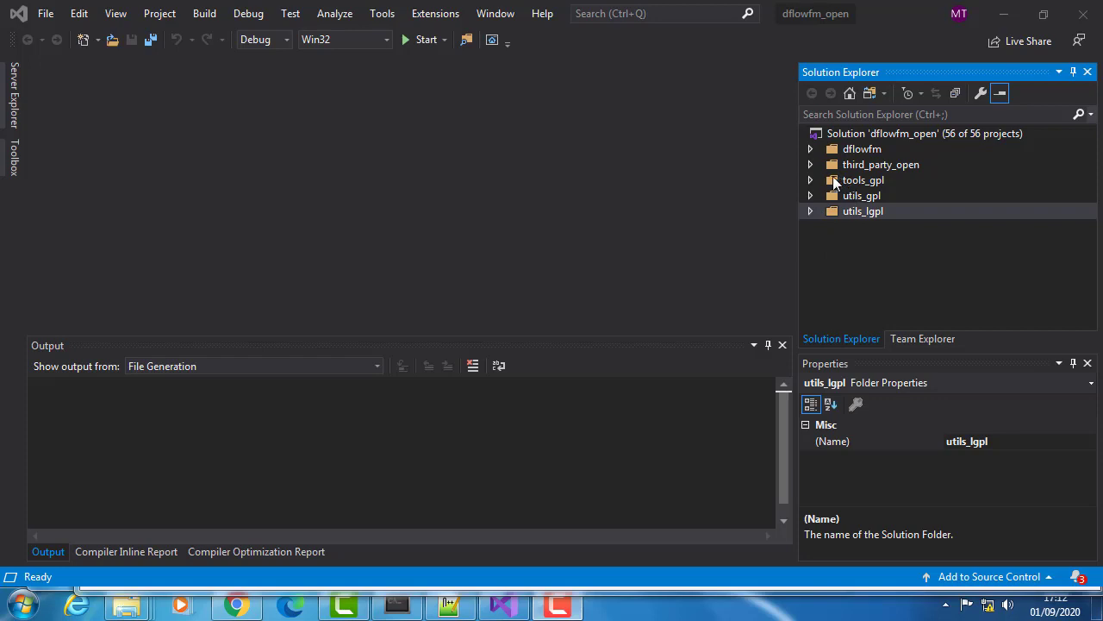
- Expand the third_party_open and dflowfm solution folders and the Source Files of the dflowfm_kernel project
left_click(811, 164)
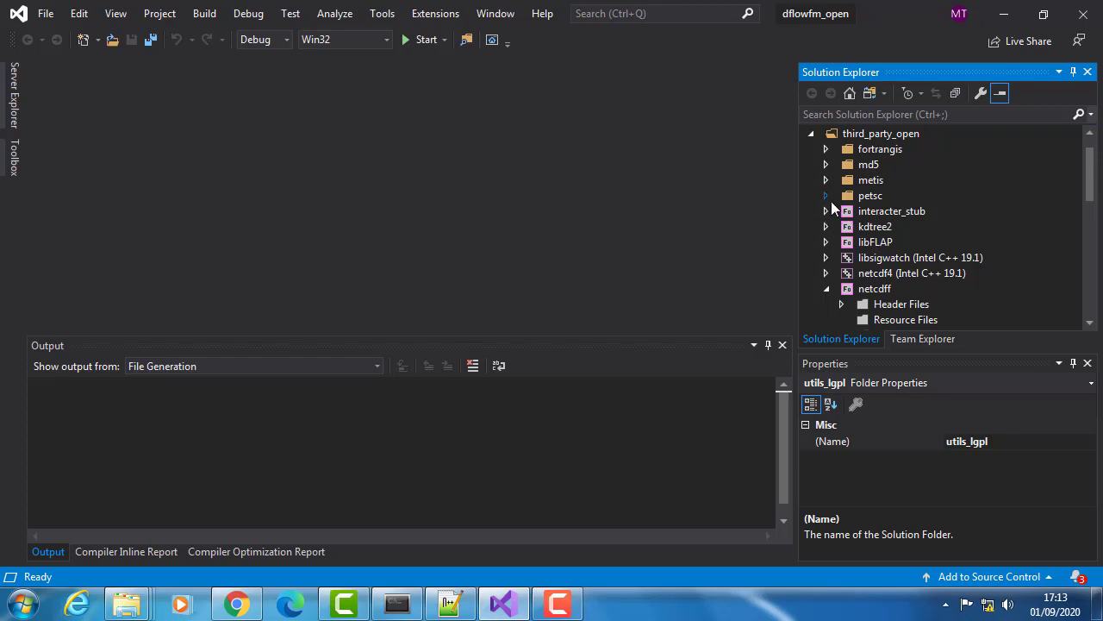
scroll(825, 196, "up", 1)
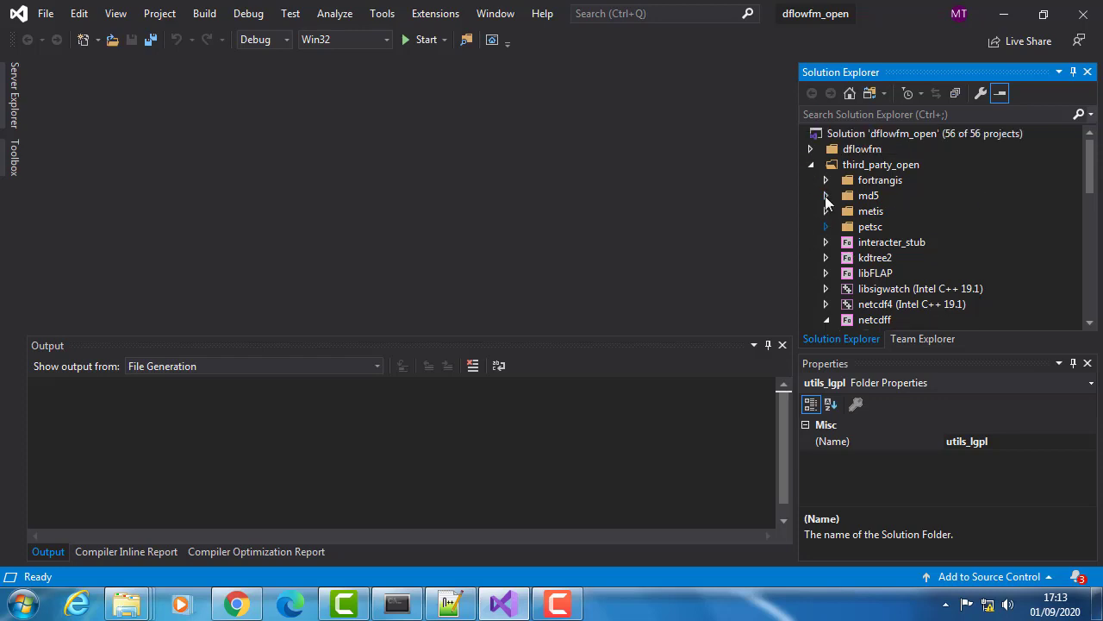
left_click(810, 150)
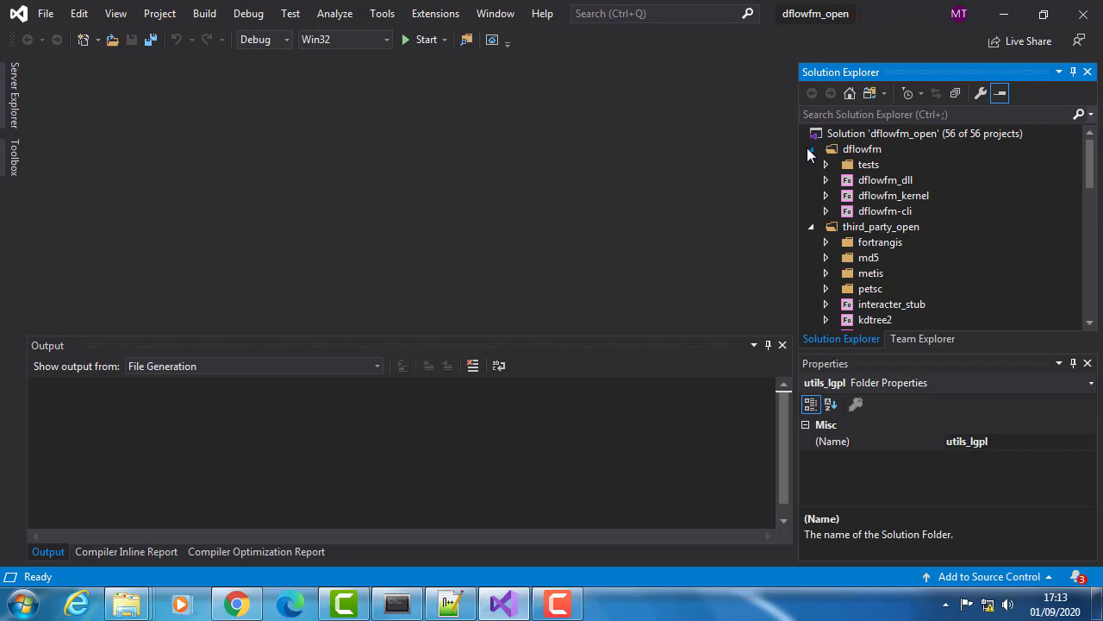
left_click(830, 191)
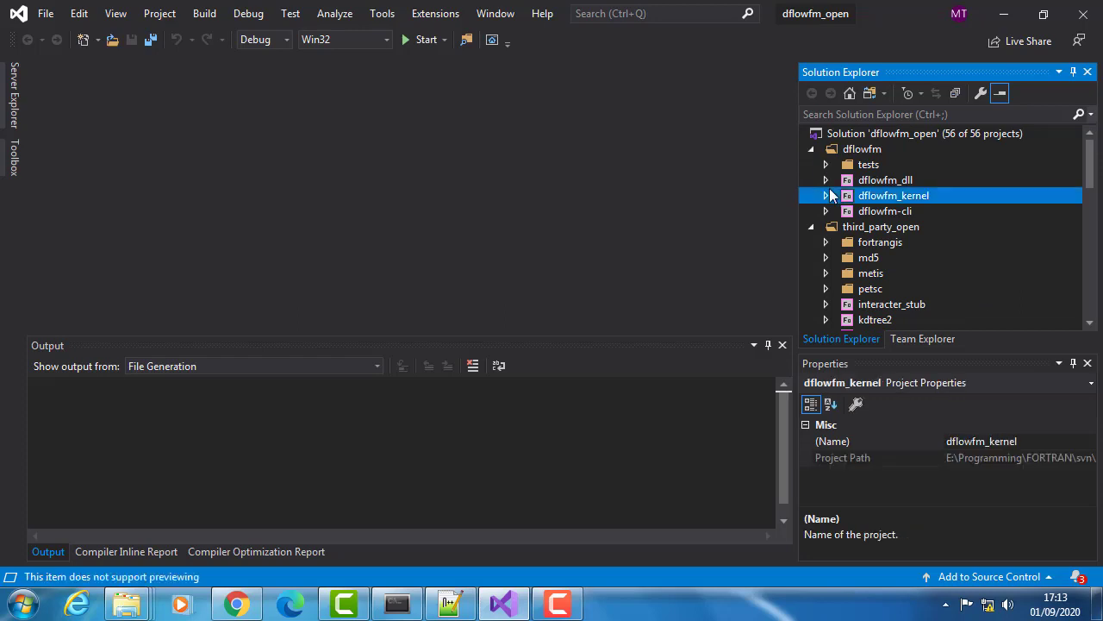
left_click(827, 195)
left_click(842, 243)
scroll(888, 189, "up", 2)
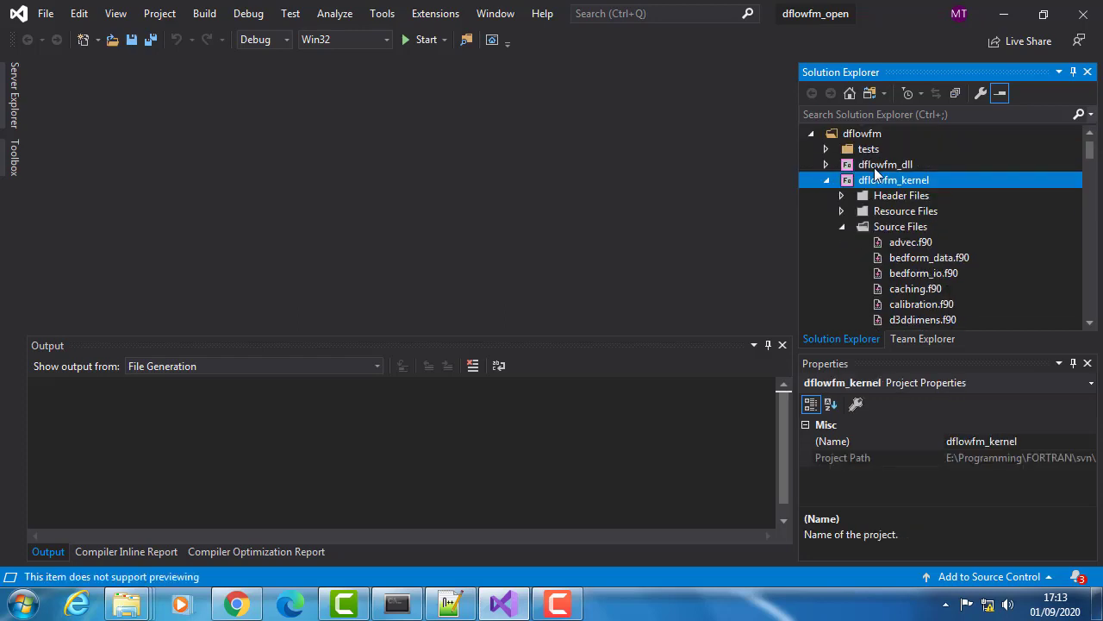
- Browse the dflowfm_kernel source files, preview solve_petsc.F90 and close it
scroll(905, 202, "down", 2)
scroll(911, 224, "down", 10)
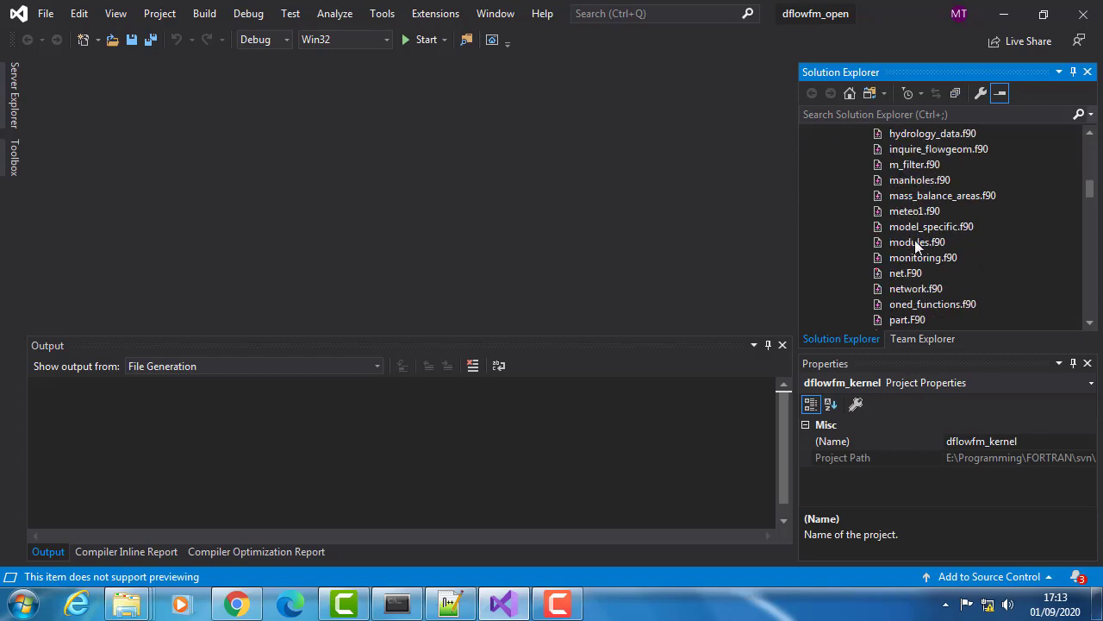
scroll(925, 317, "down", 4)
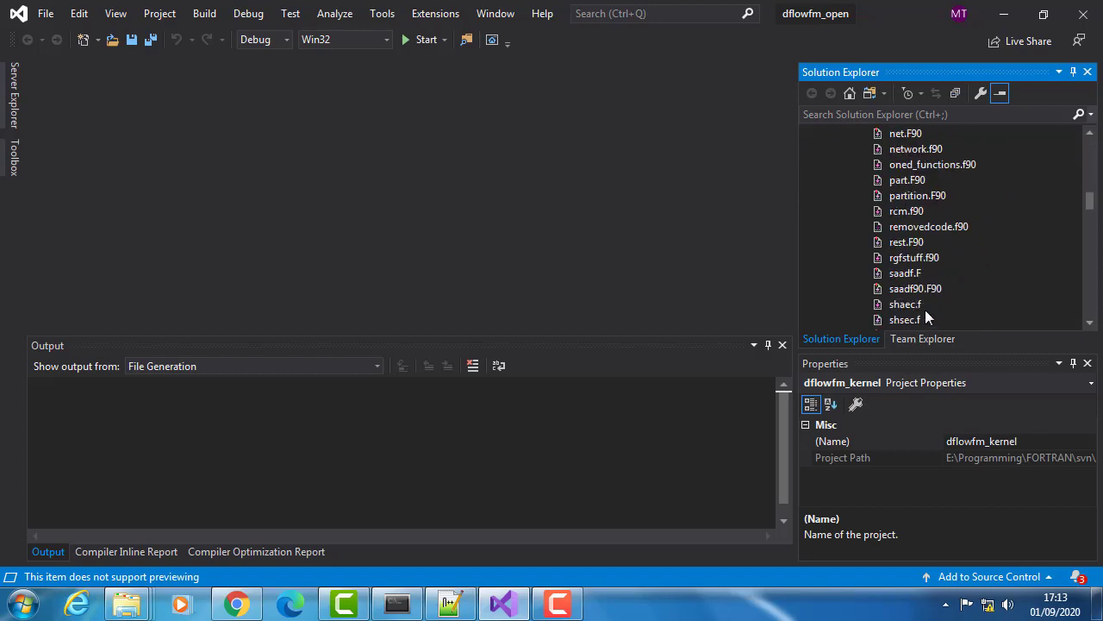
left_click(942, 256)
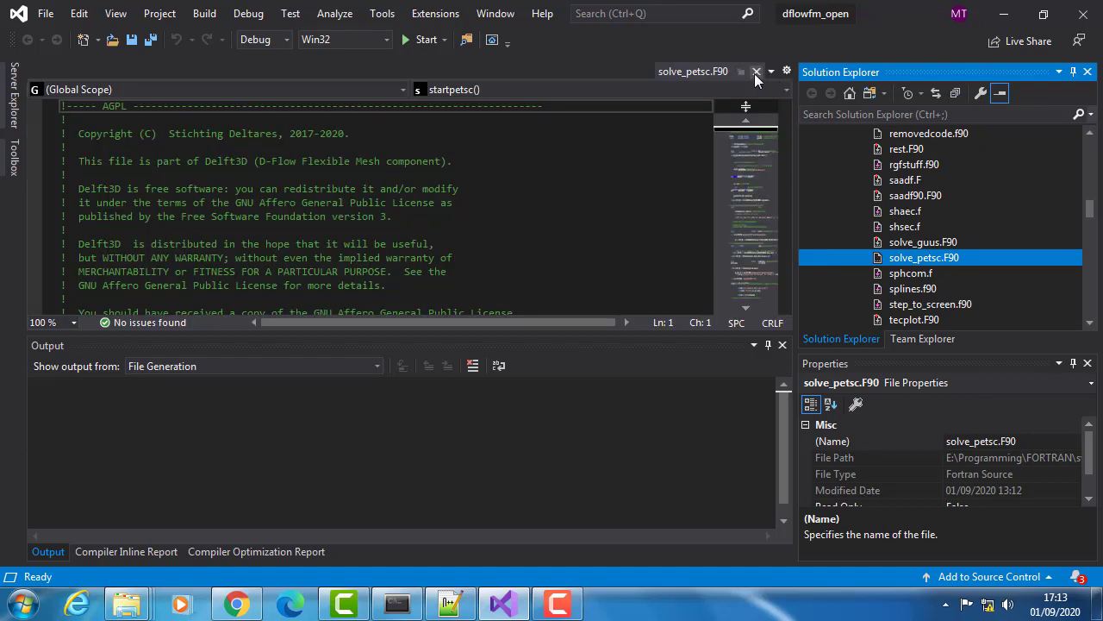
left_click(756, 71)
- Collapse the dflowfm_kernel project and open nfconfig.inc from the Header Files of the netcdff project
scroll(878, 212, "up", 10)
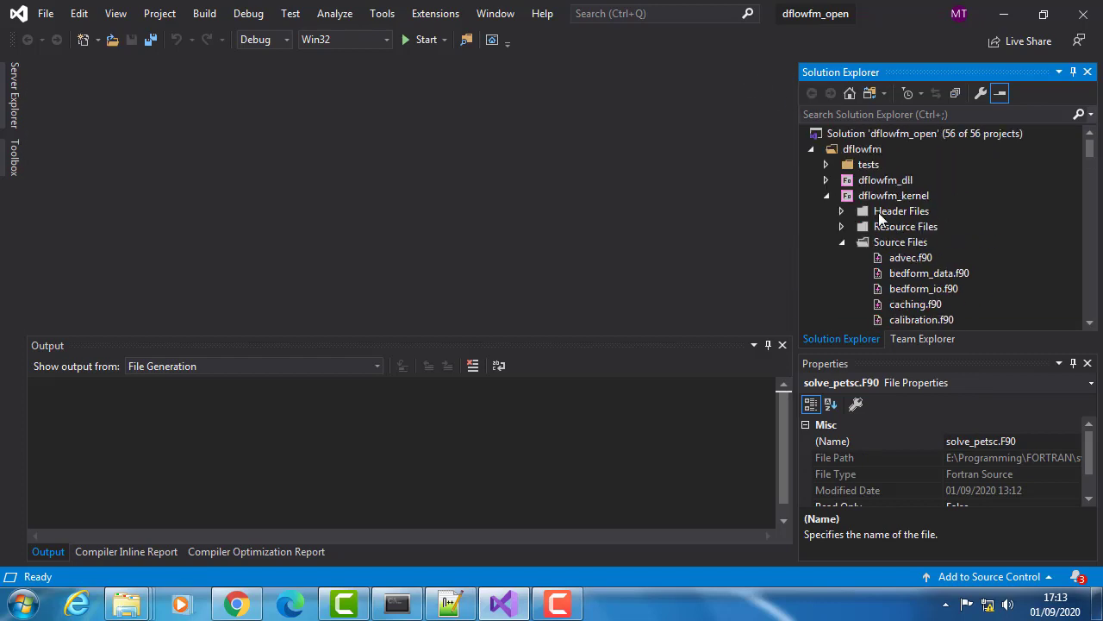
left_click(832, 196)
scroll(829, 263, "down", 2)
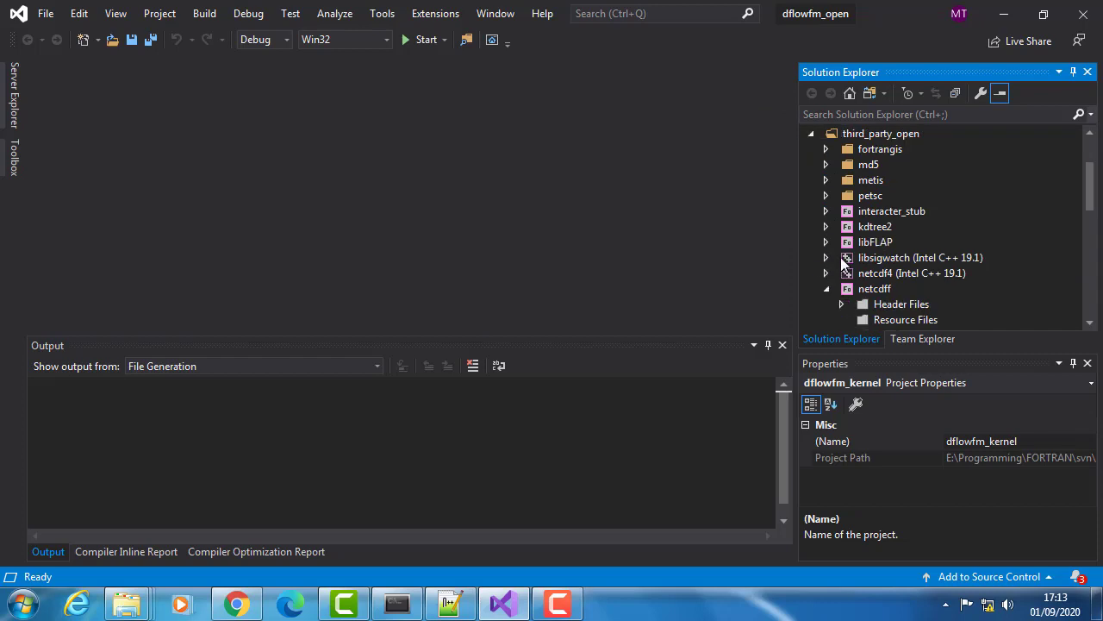
scroll(939, 290, "down", 1)
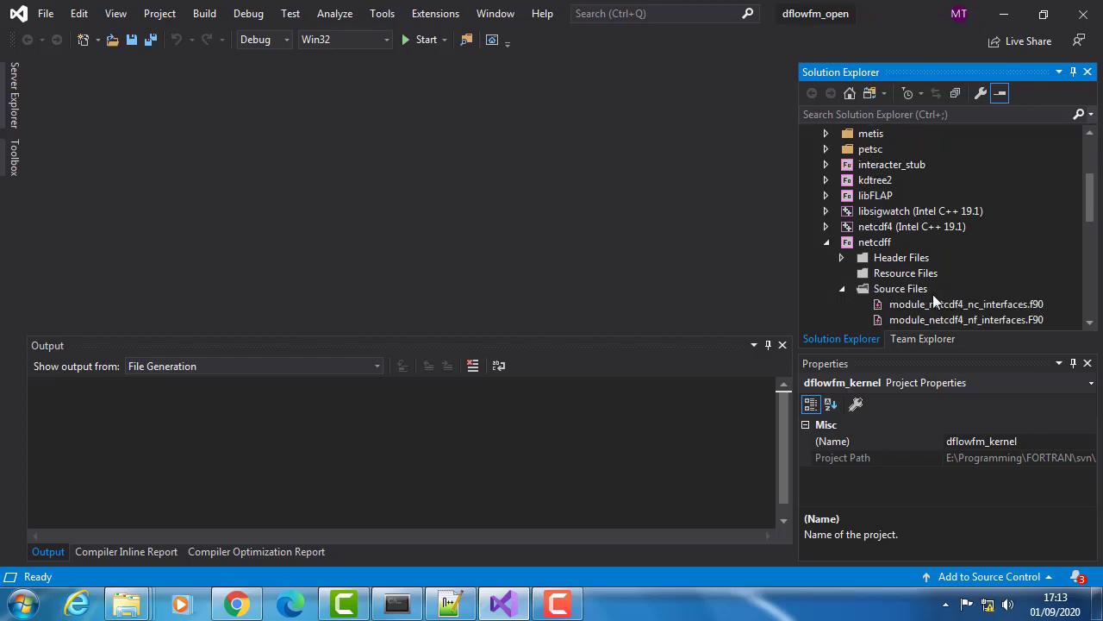
left_click(843, 257)
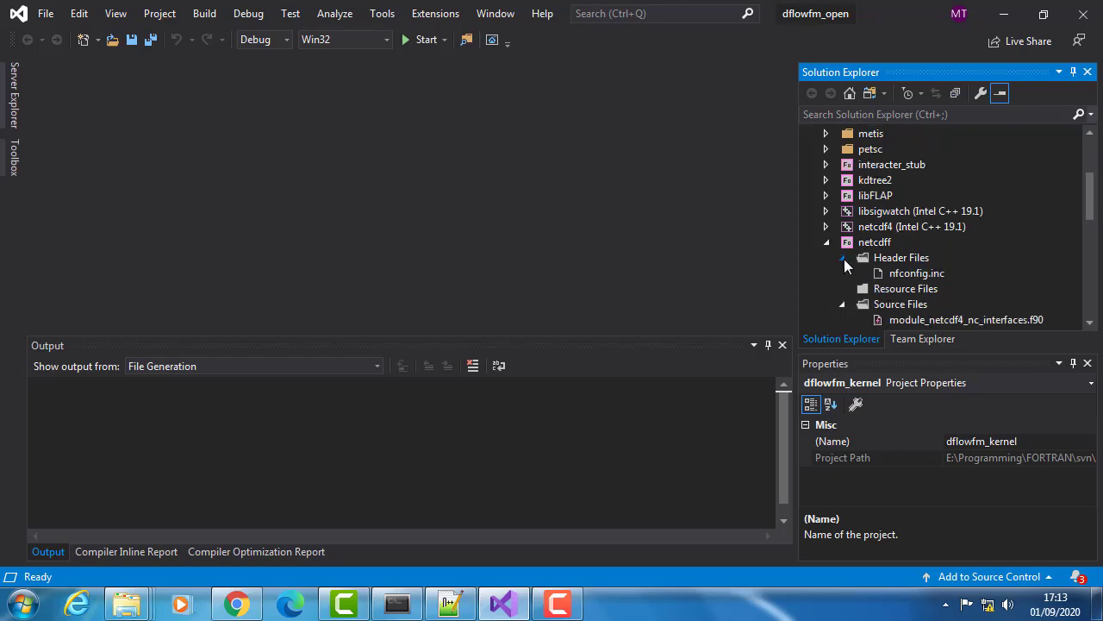
double_click(919, 273)
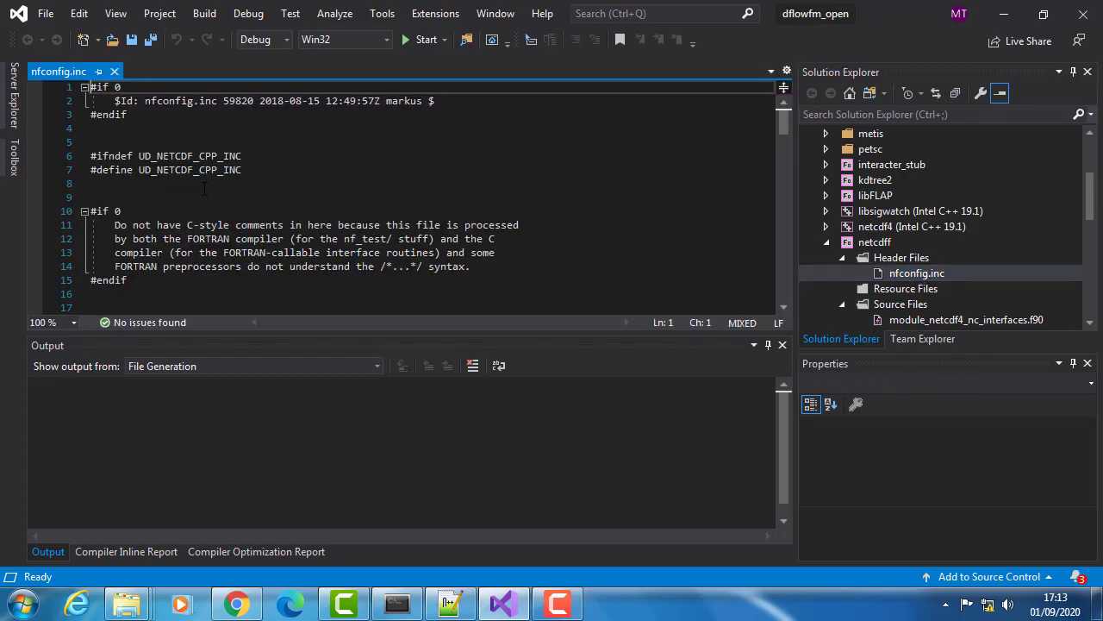
- Change the HAVE_TS29113_SUPPORT directive near the end of nfconfig.inc to #define and save the file
scroll(204, 189, "down", 20)
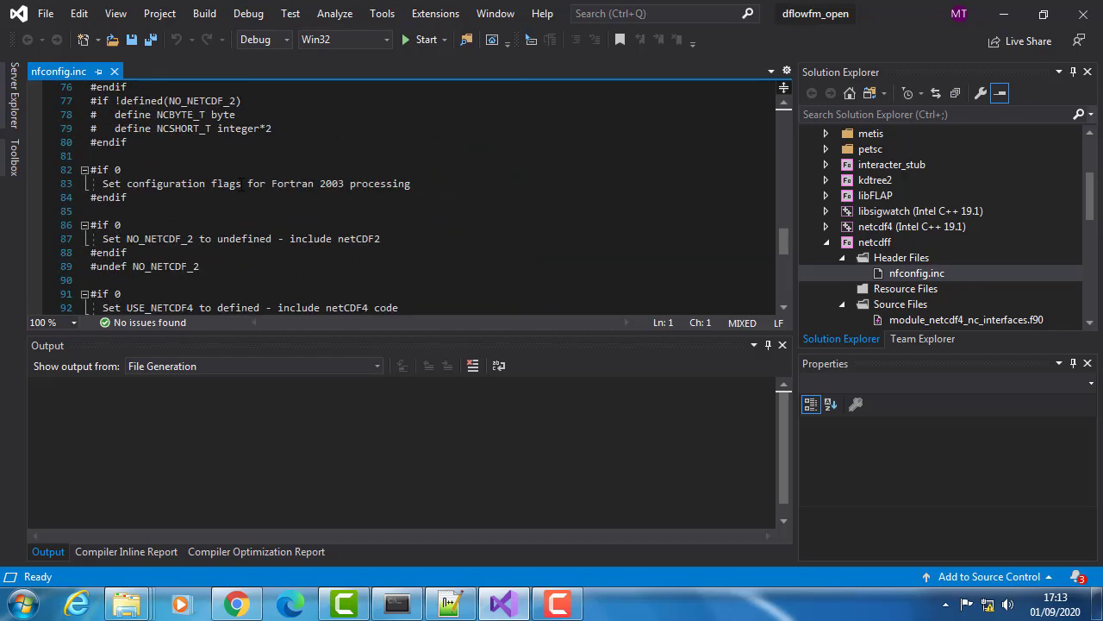
scroll(241, 183, "down", 9)
scroll(243, 186, "up", 6)
scroll(245, 188, "down", 1)
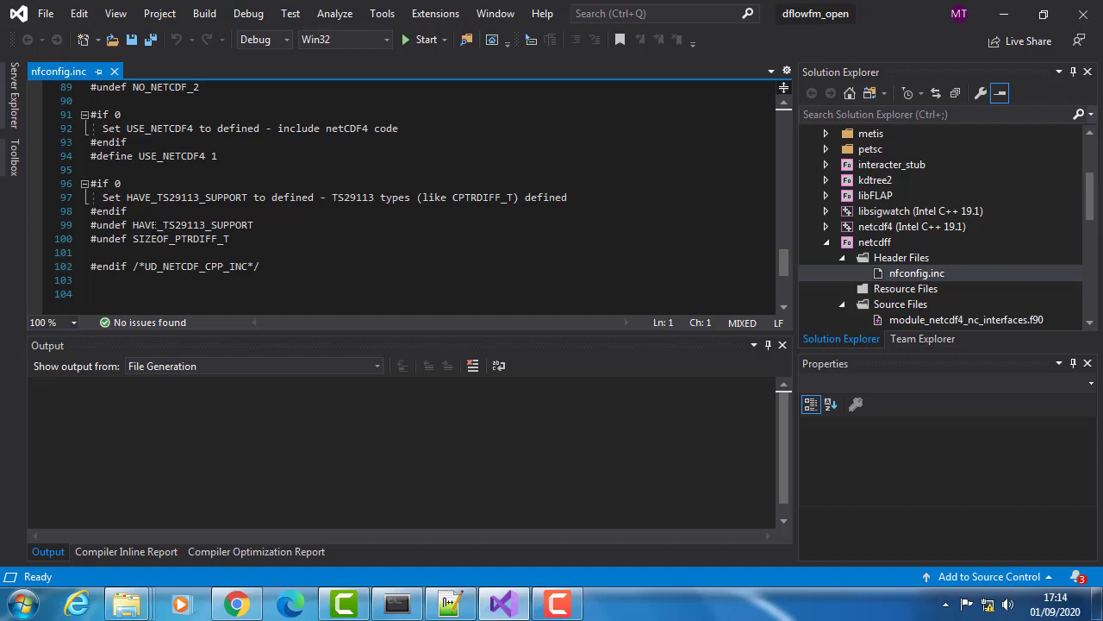
scroll(413, 196, "up", 5)
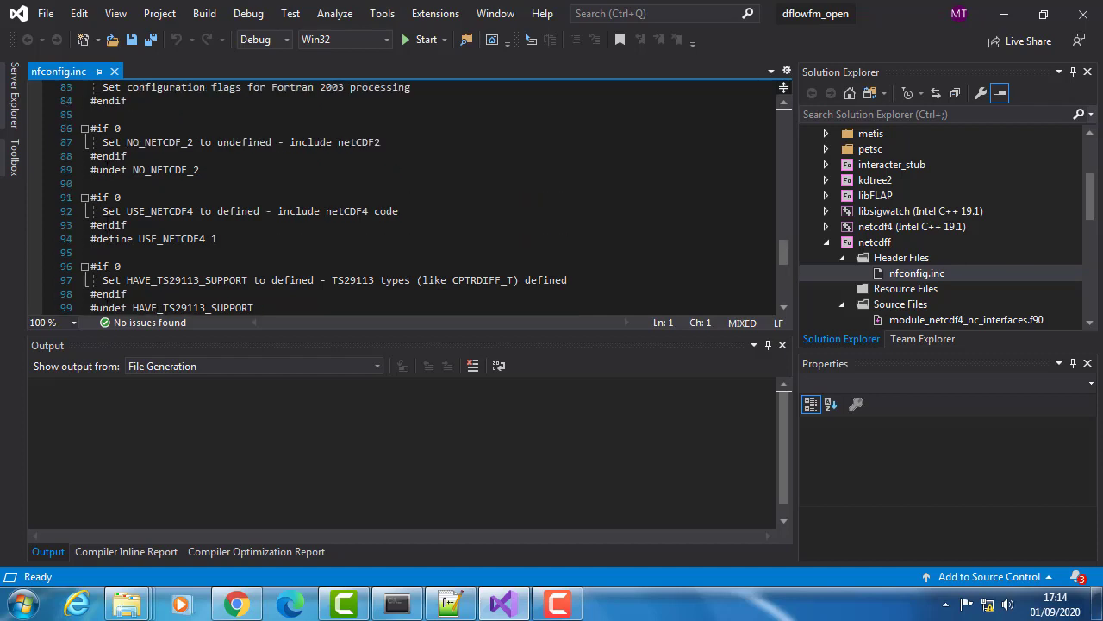
scroll(109, 224, "down", 5)
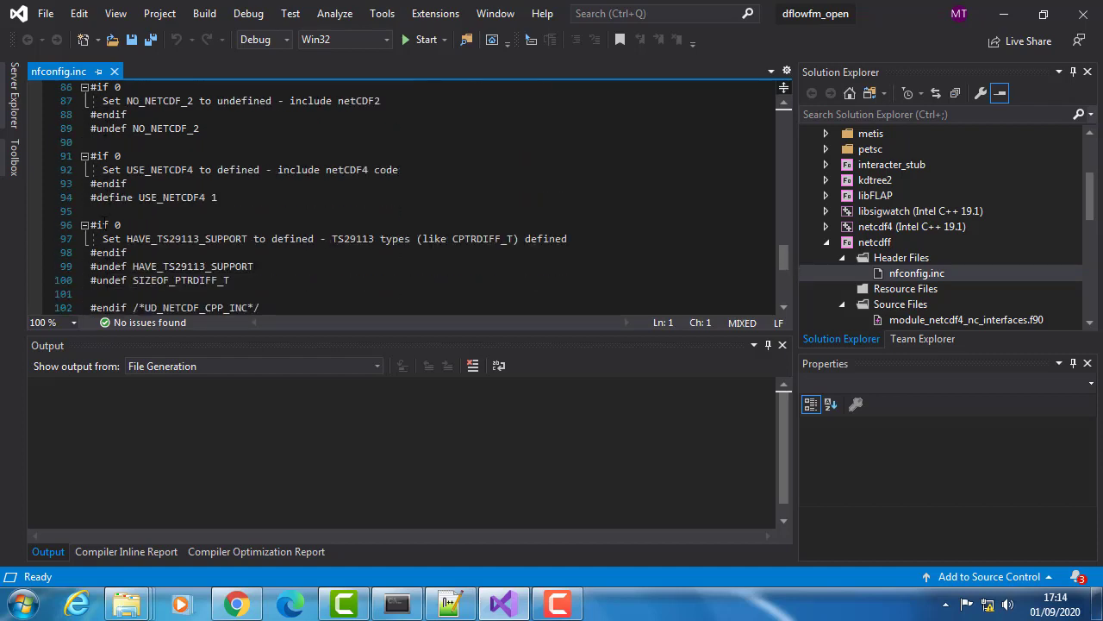
left_click(109, 224)
double_click(108, 224)
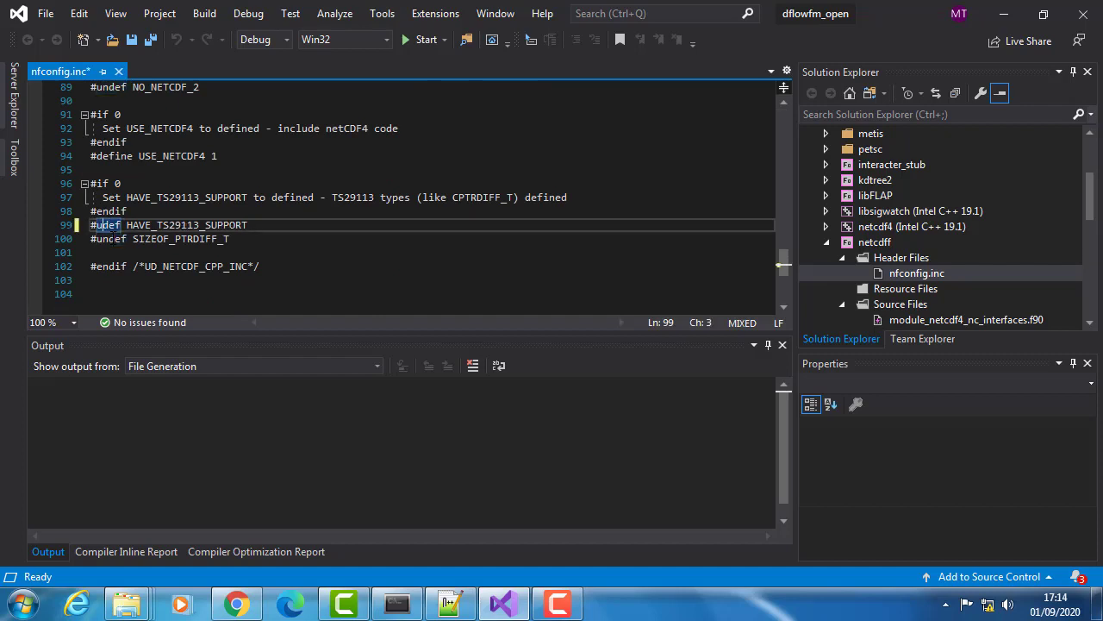
type("define")
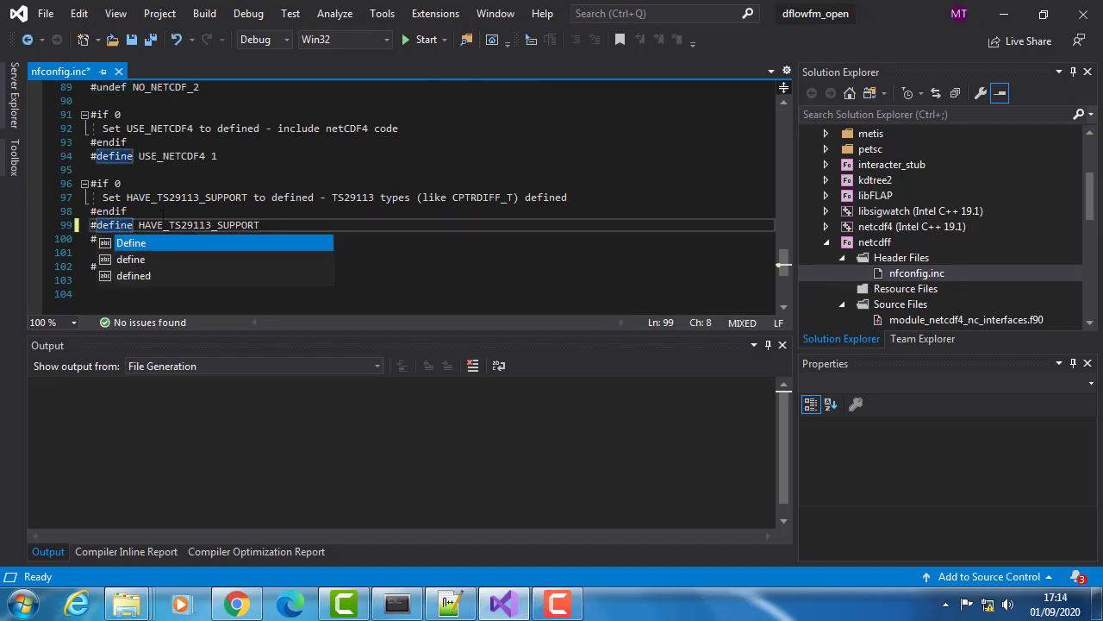
key("Escape")
key("Up")
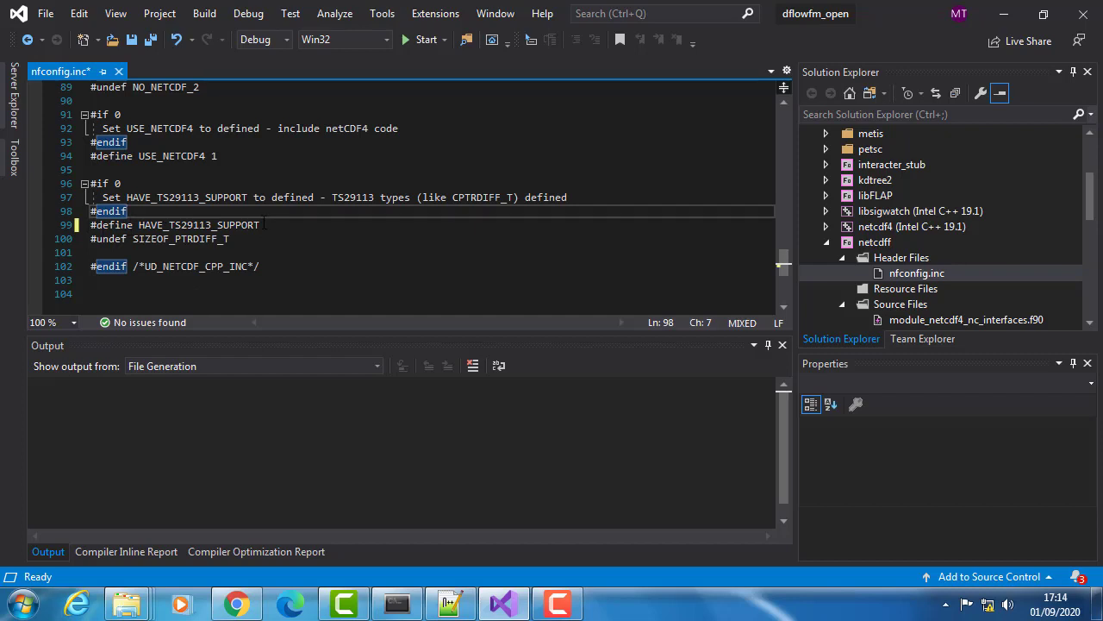
double_click(200, 225)
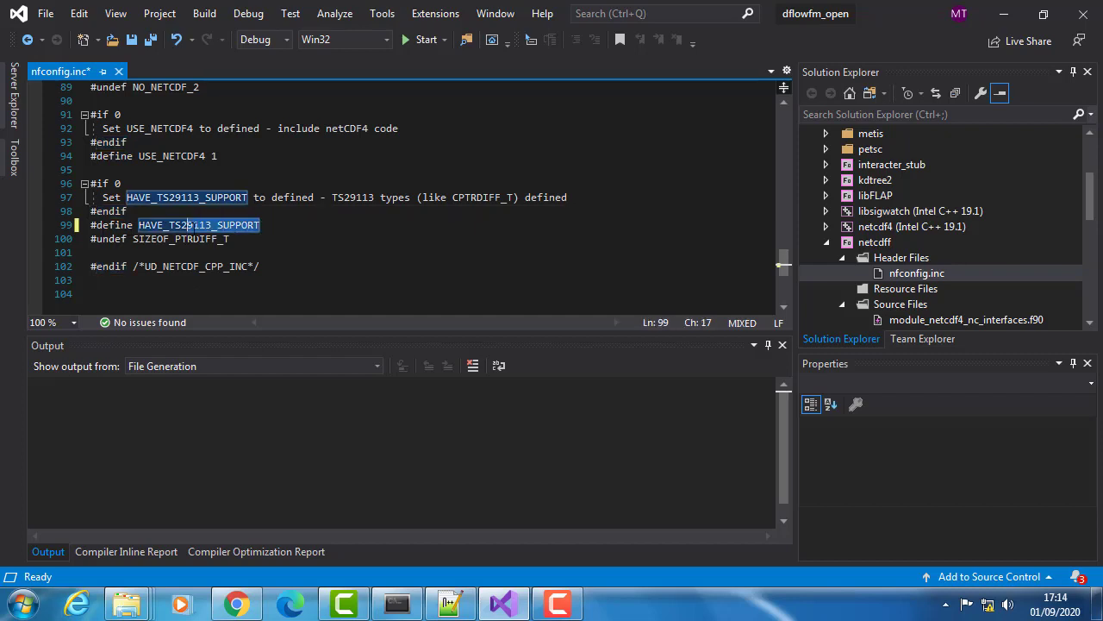
left_click(133, 39)
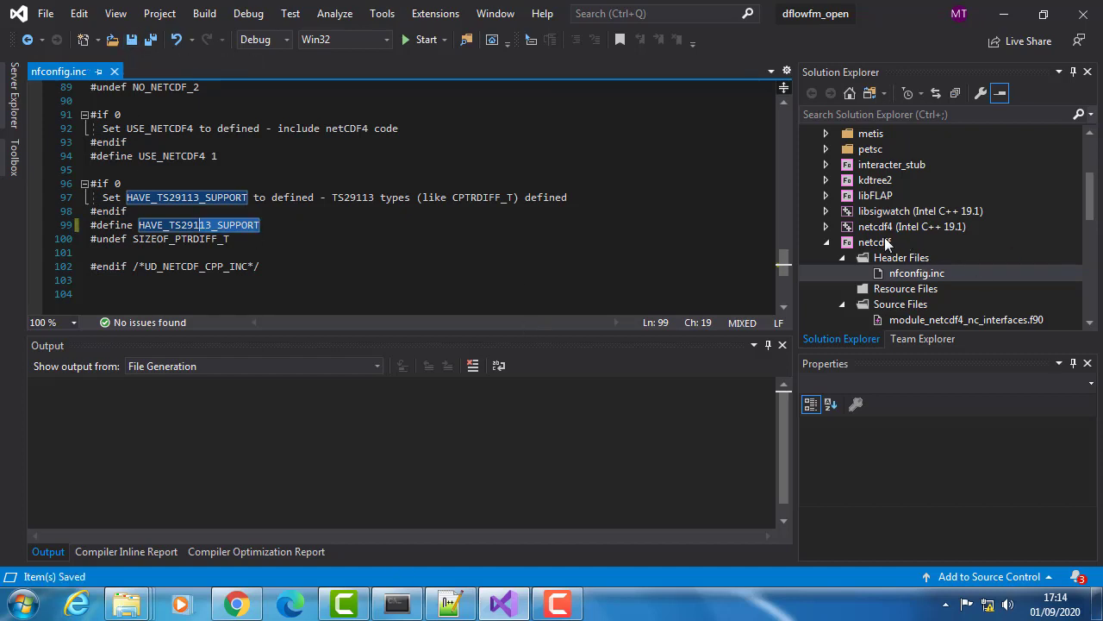
- Set the solution configuration to Release and the platform to x64
left_click(283, 33)
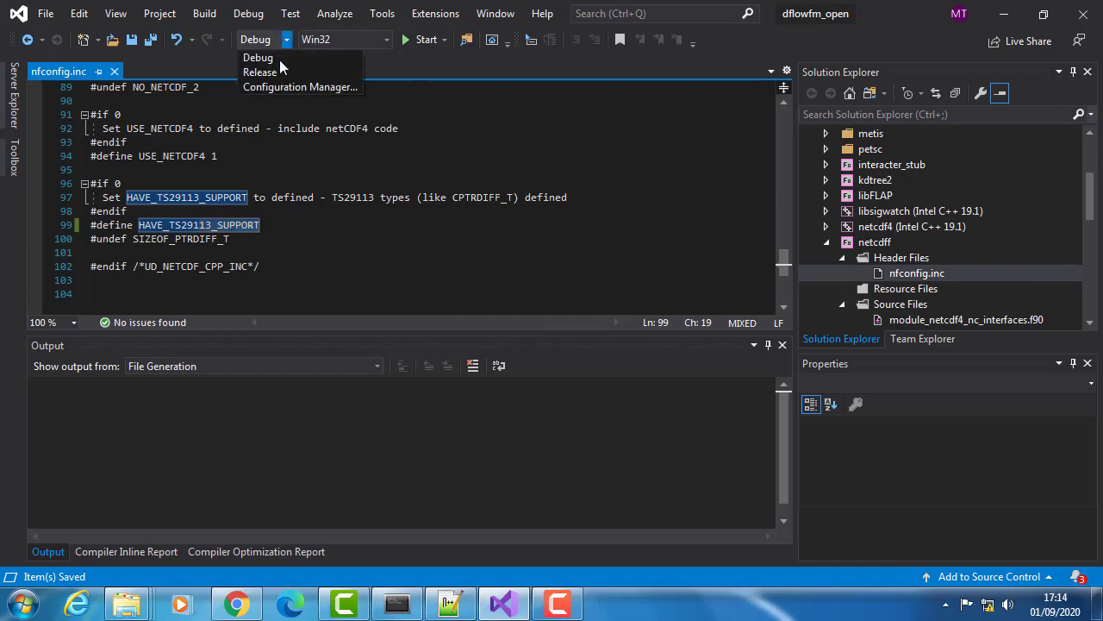
left_click(281, 72)
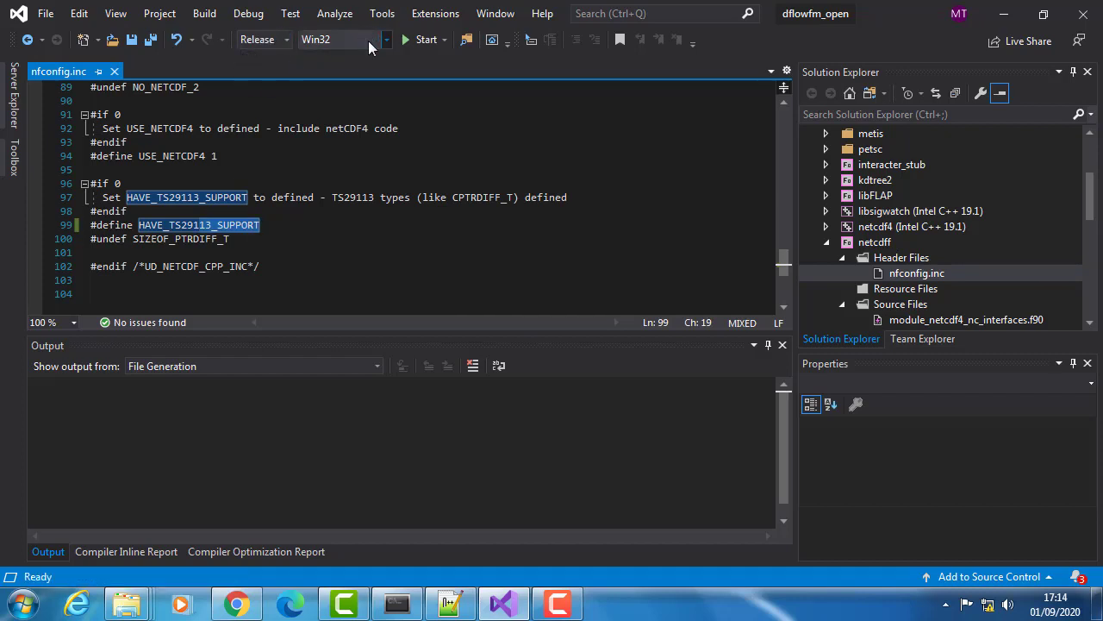
left_click(368, 40)
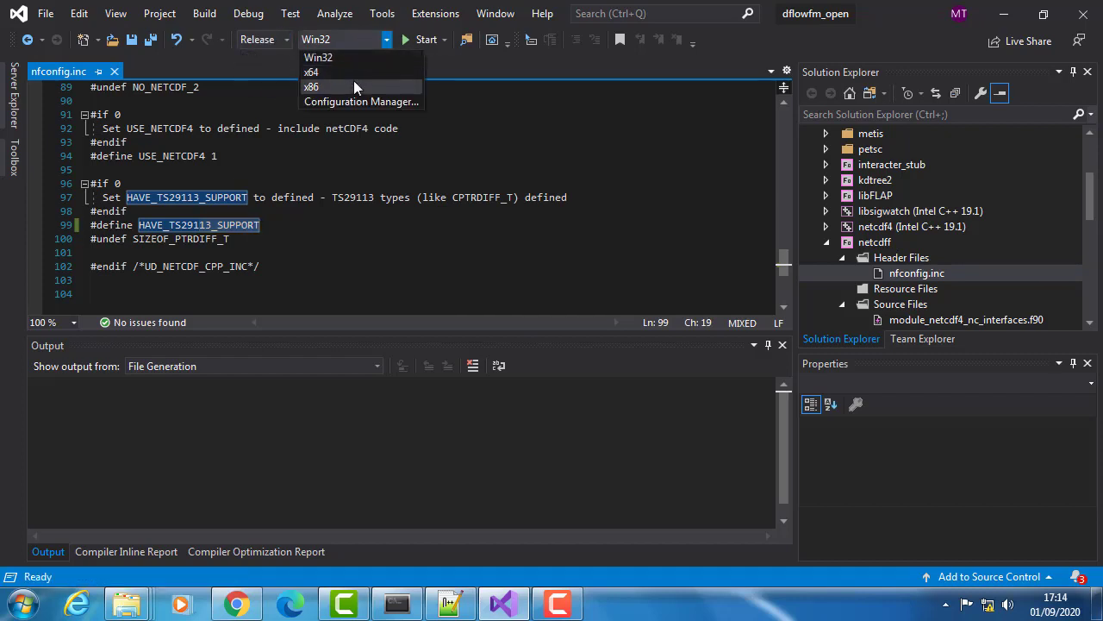
left_click(351, 74)
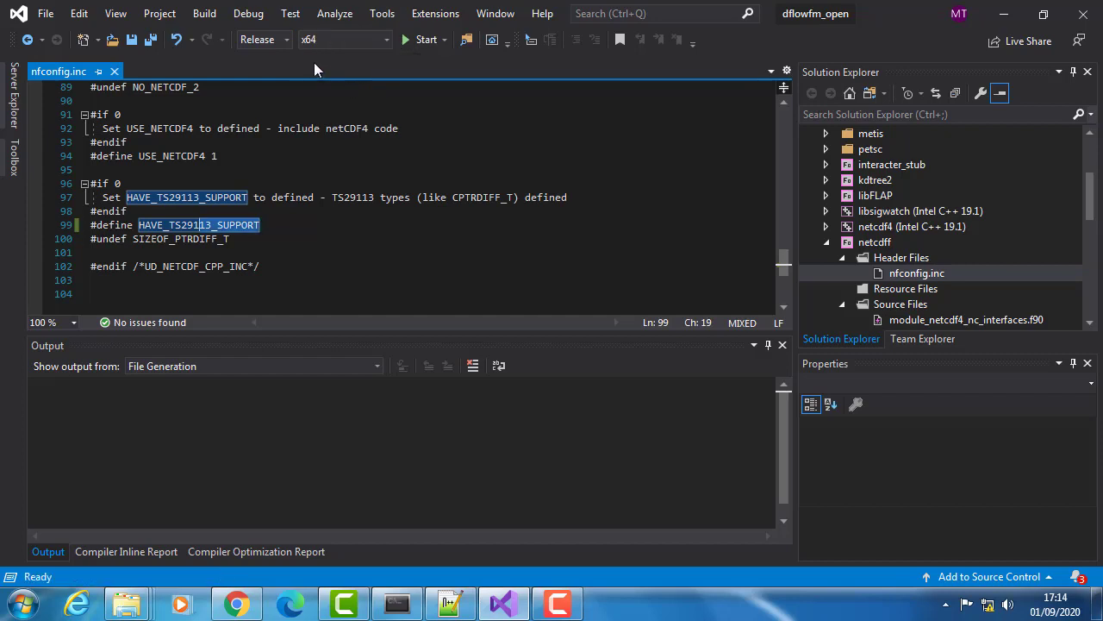
- Build the netcdff project on its own and review its build output
left_click(882, 242)
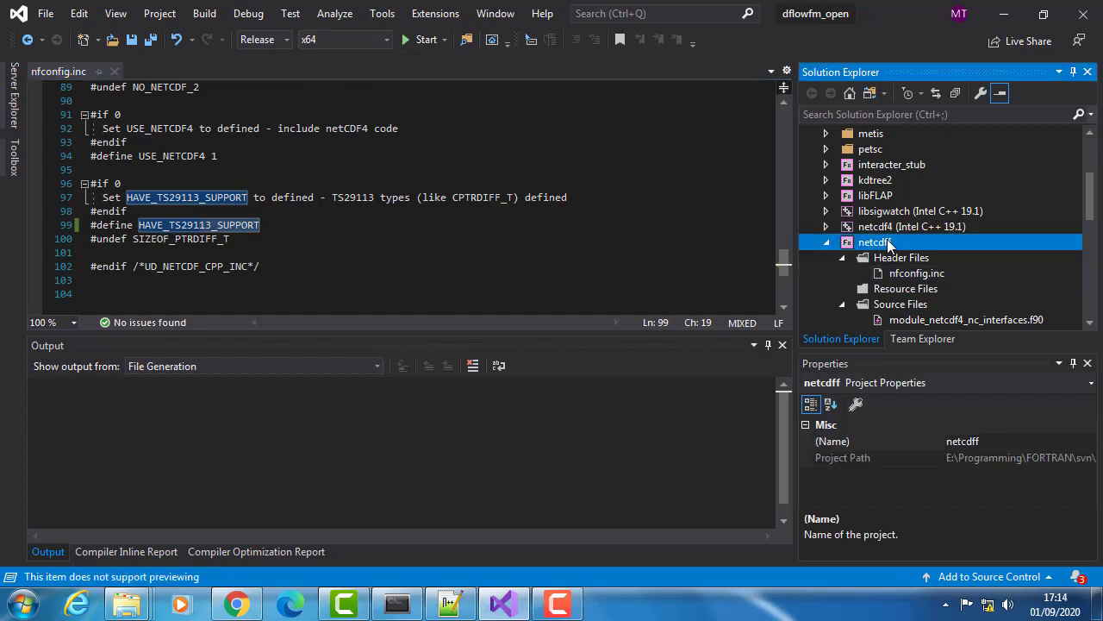
right_click(885, 241)
left_click(870, 156)
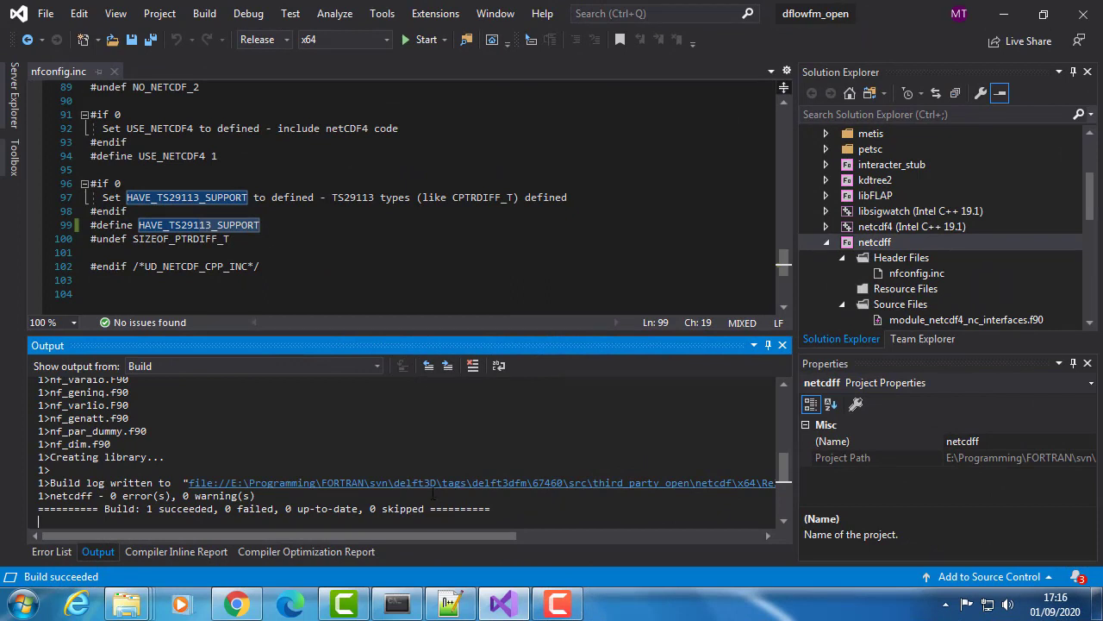
scroll(787, 492, "down", 3)
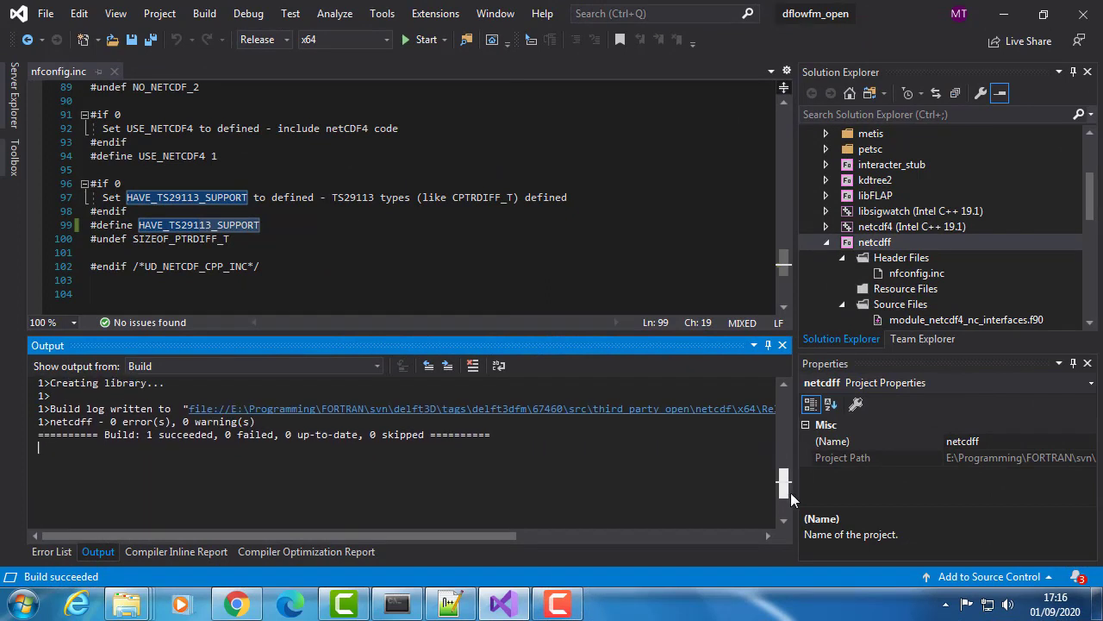
left_click_drag(788, 493, 762, 403)
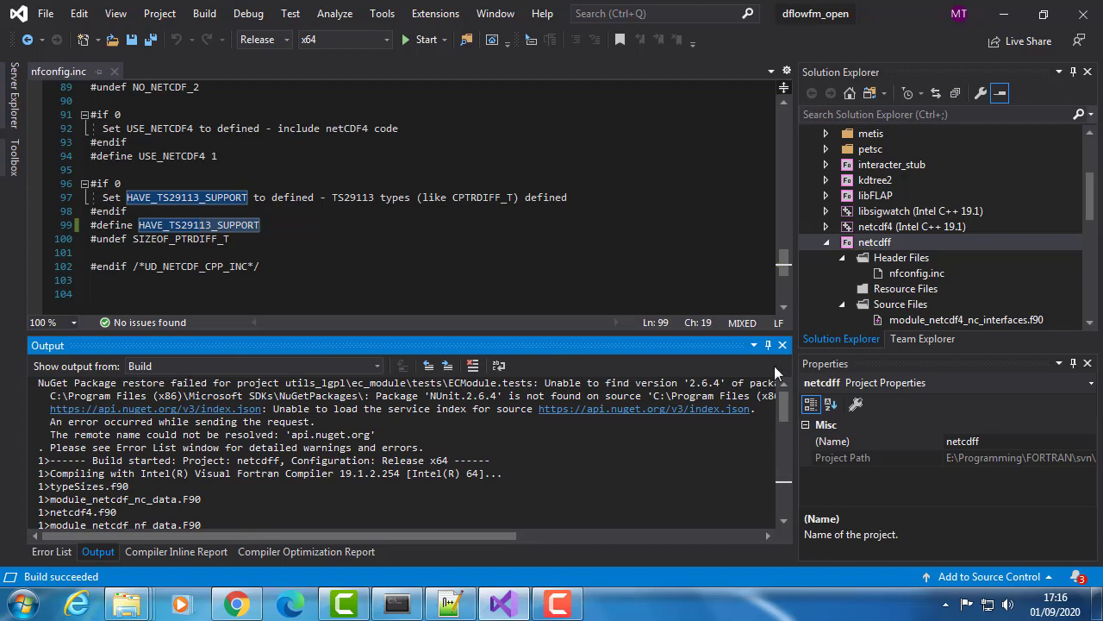
- Build the entire dflowfm_open solution and check the error list
left_click(1088, 219)
scroll(1011, 154, "up", 3)
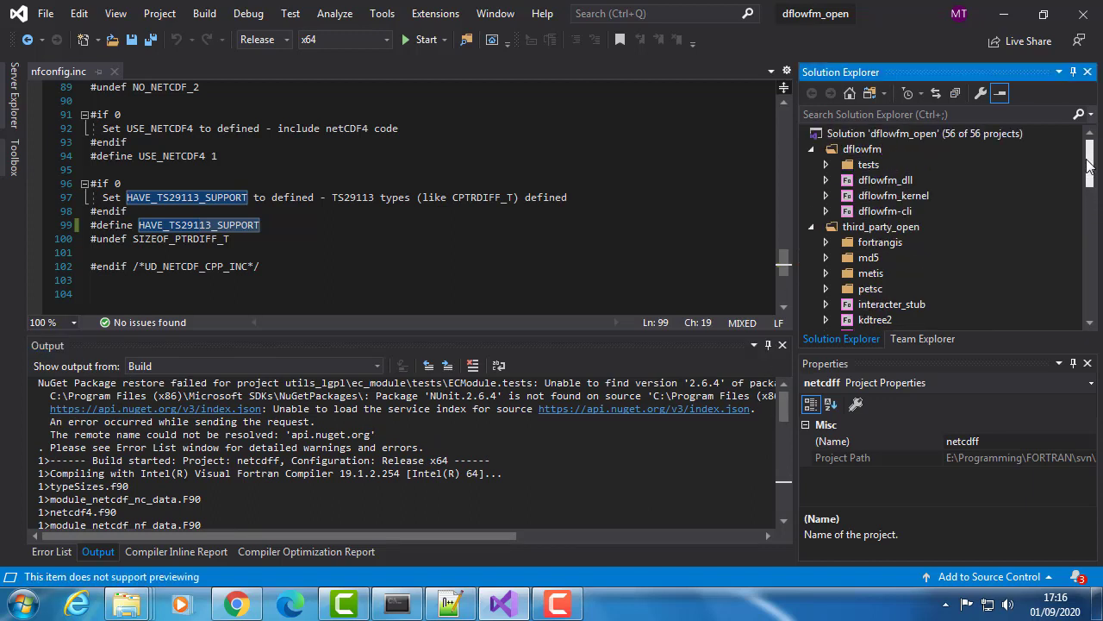
left_click(889, 131)
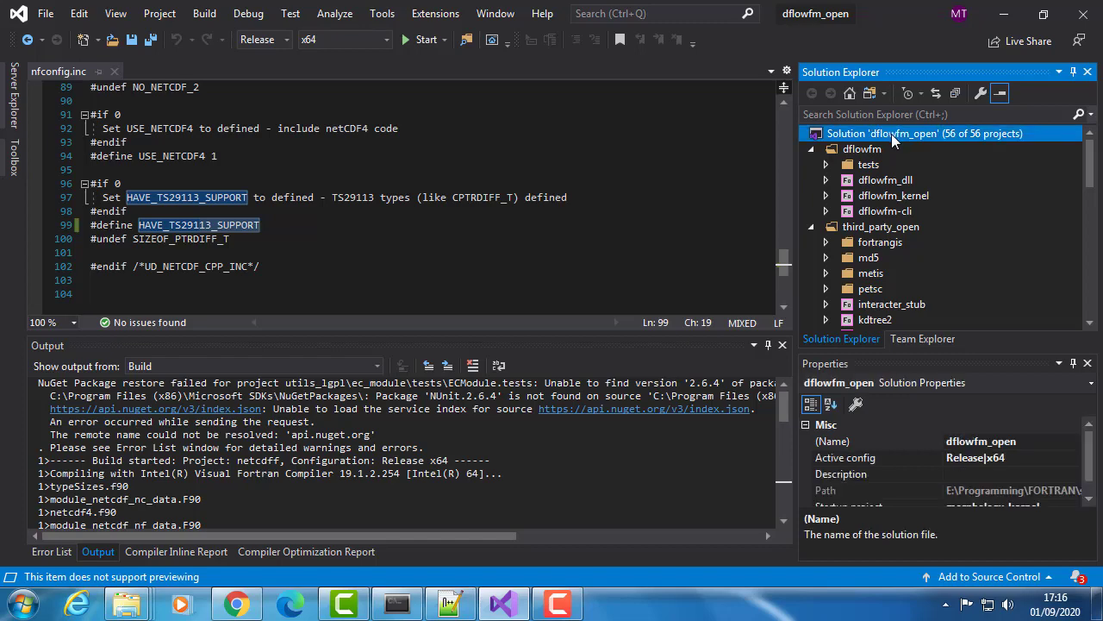
key("ctrl+shift+b")
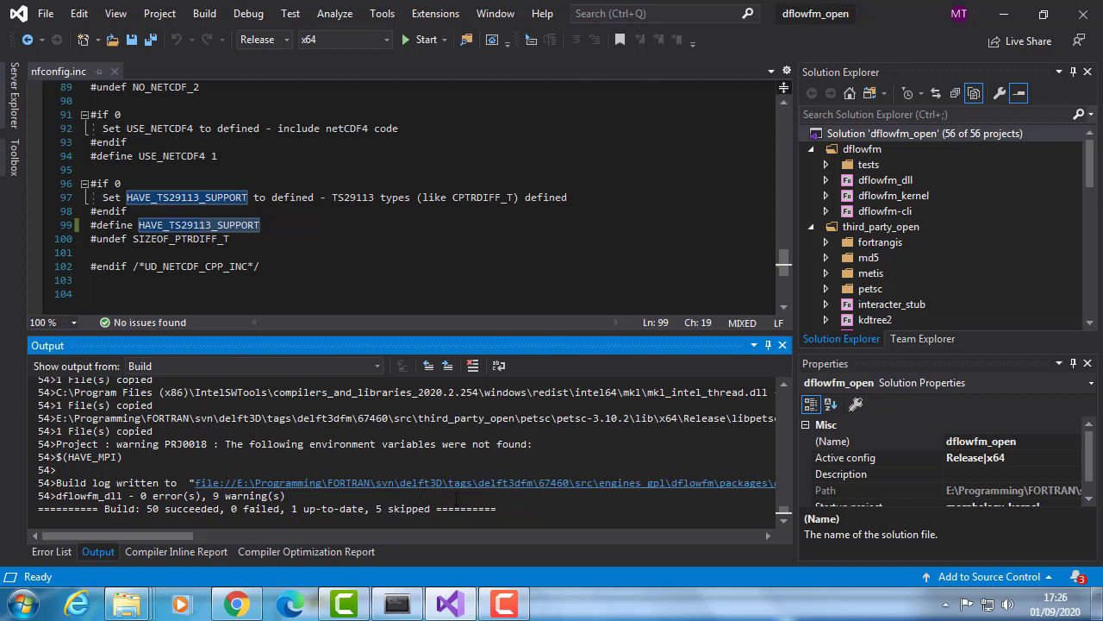
left_click(52, 551)
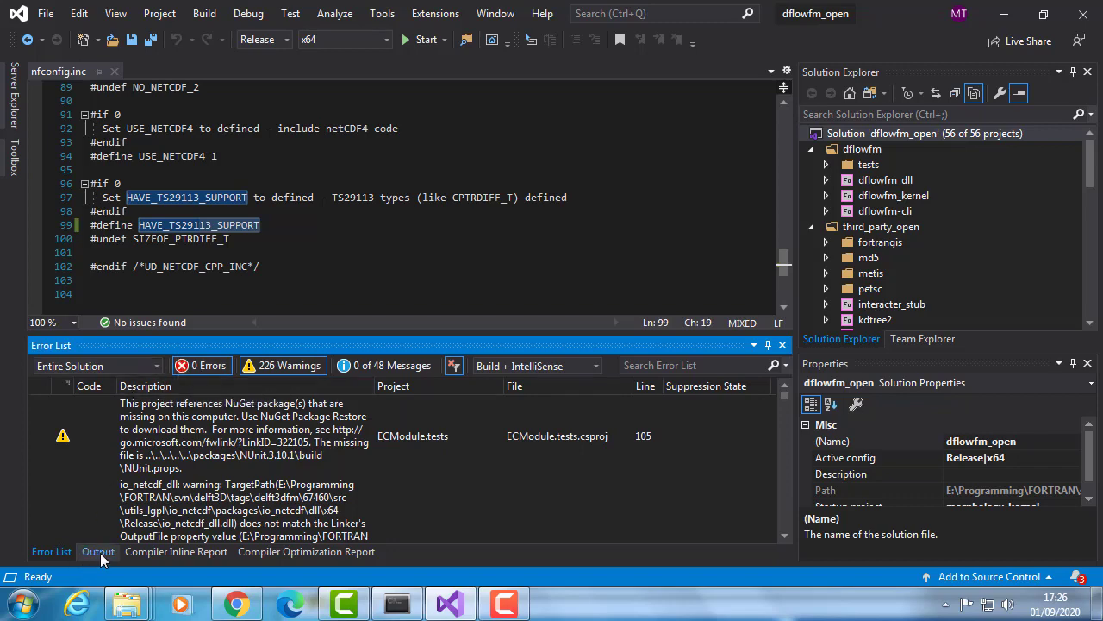
- Bring up and reposition the Anaconda Prompt, then open bin\x64\dflowfm\scripts from the src folder in Windows Explorer
left_click(401, 606)
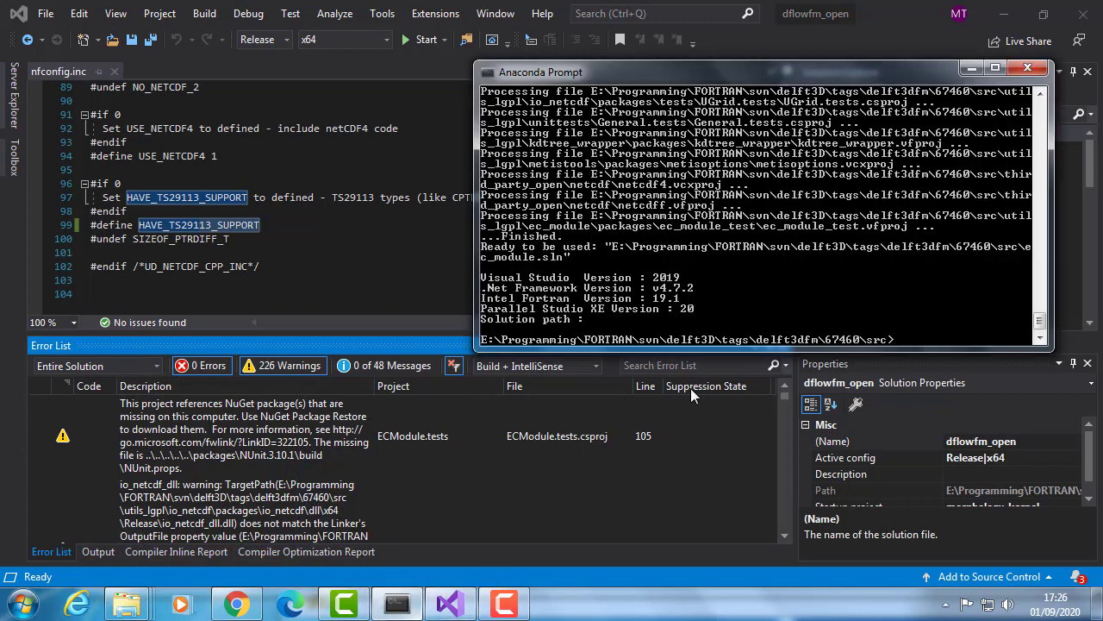
left_click_drag(715, 75, 522, 127)
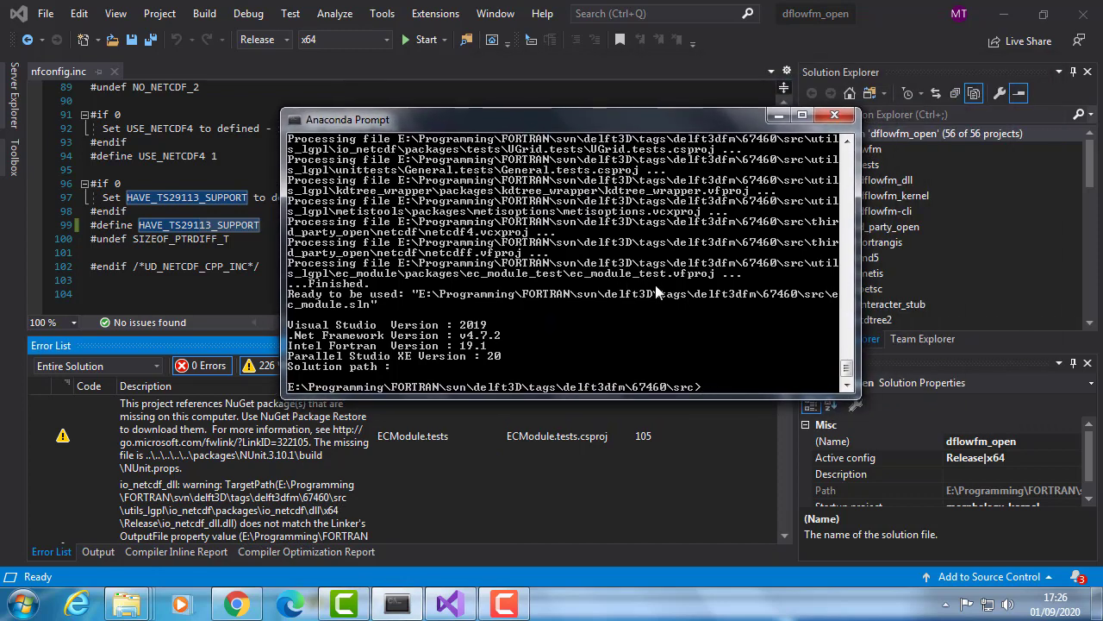
mouse_move(127, 605)
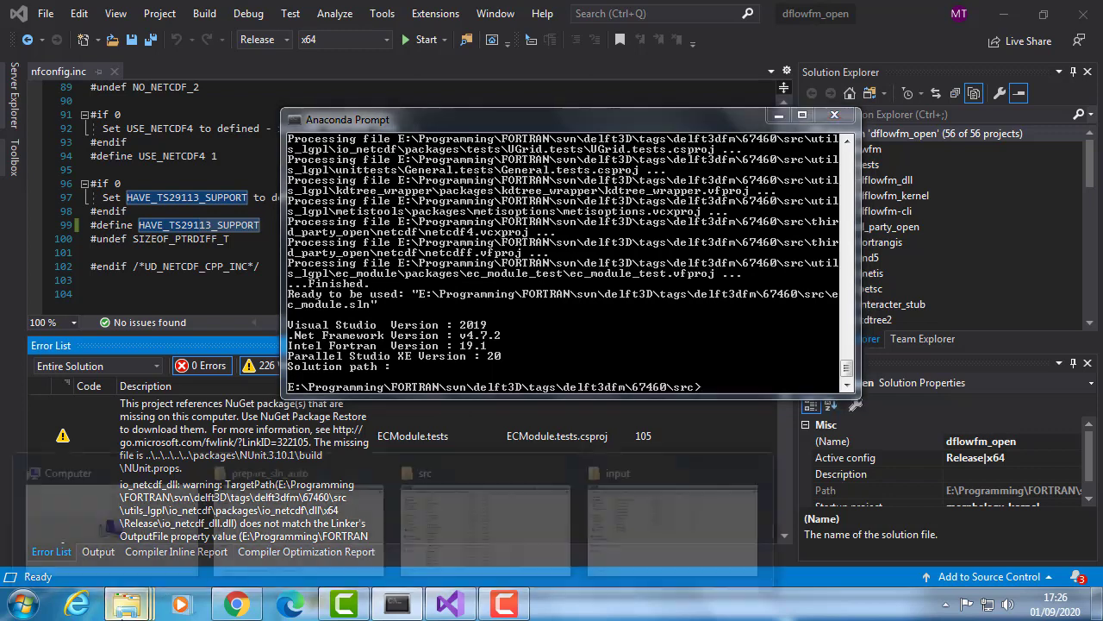
left_click(458, 529)
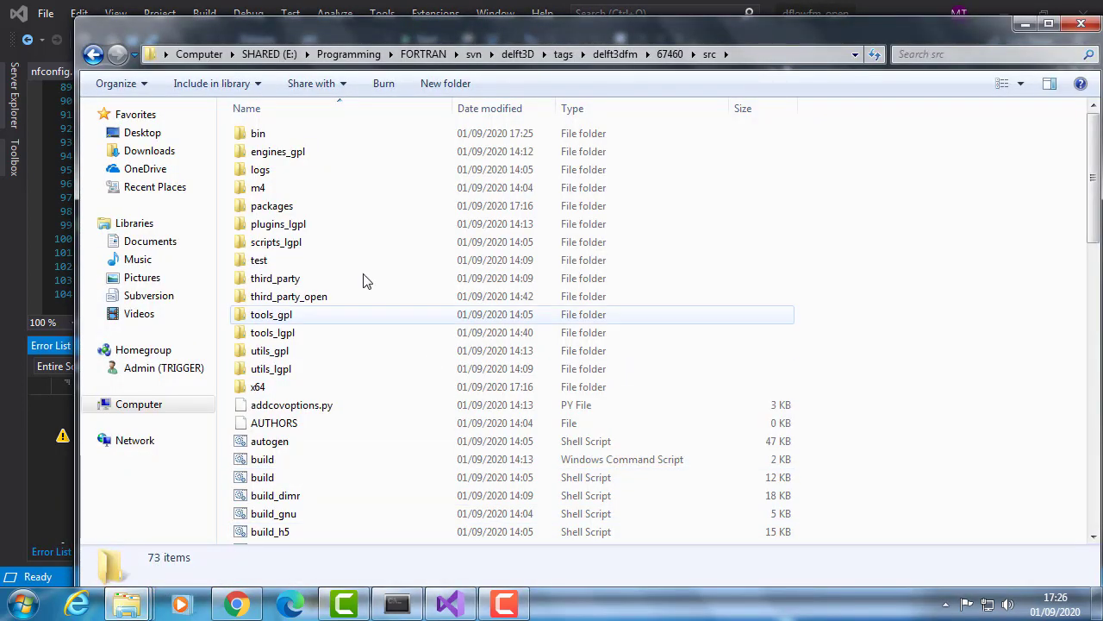
double_click(358, 143)
double_click(359, 143)
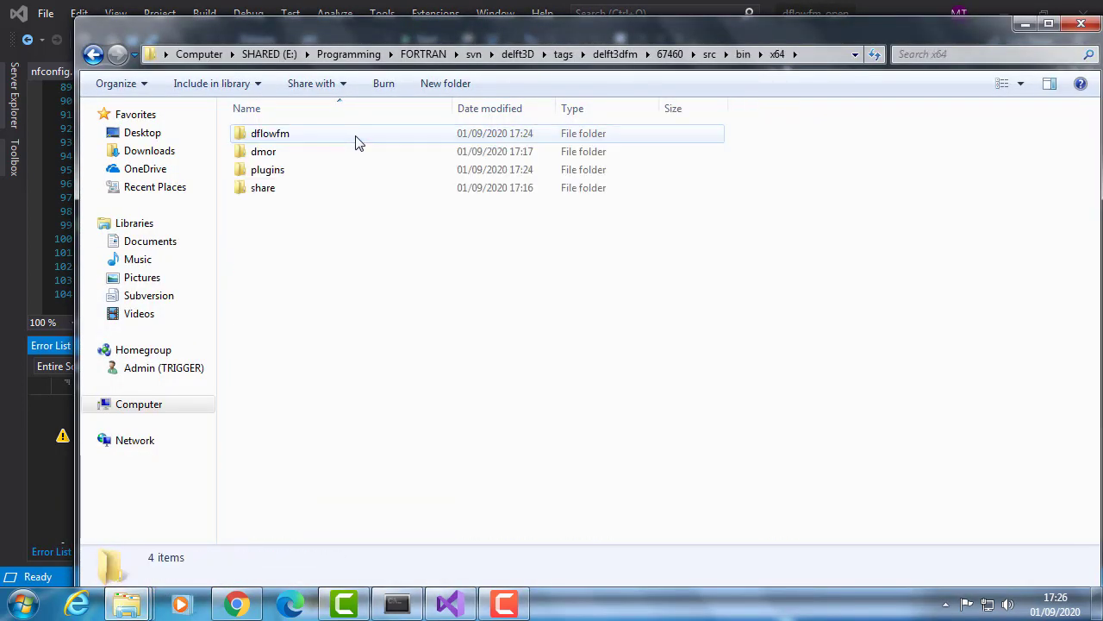
double_click(326, 144)
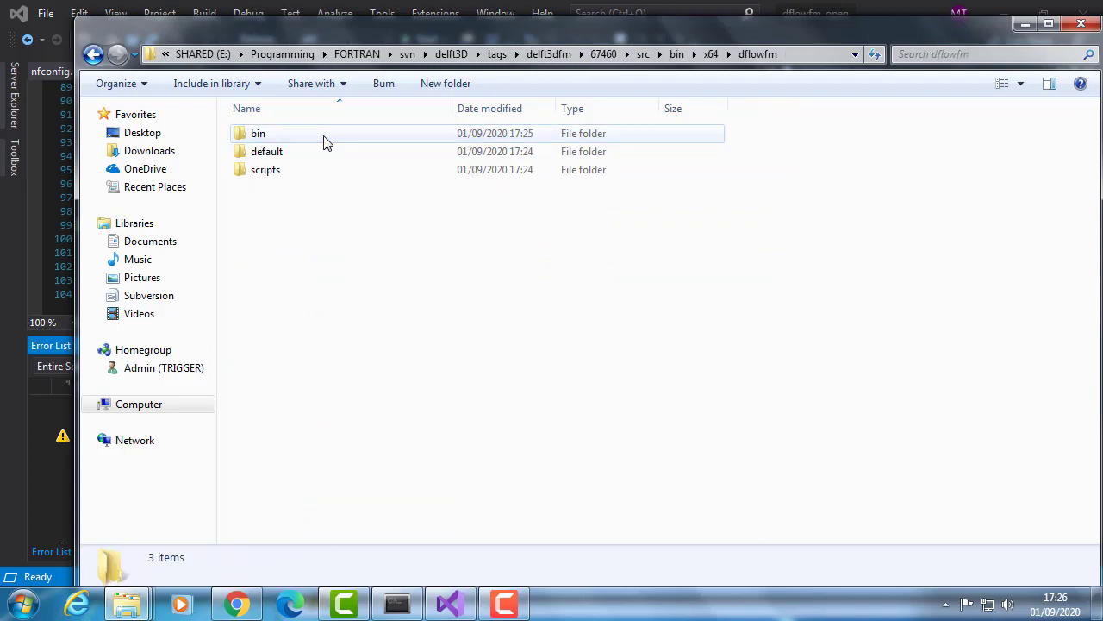
left_click(331, 177)
double_click(332, 175)
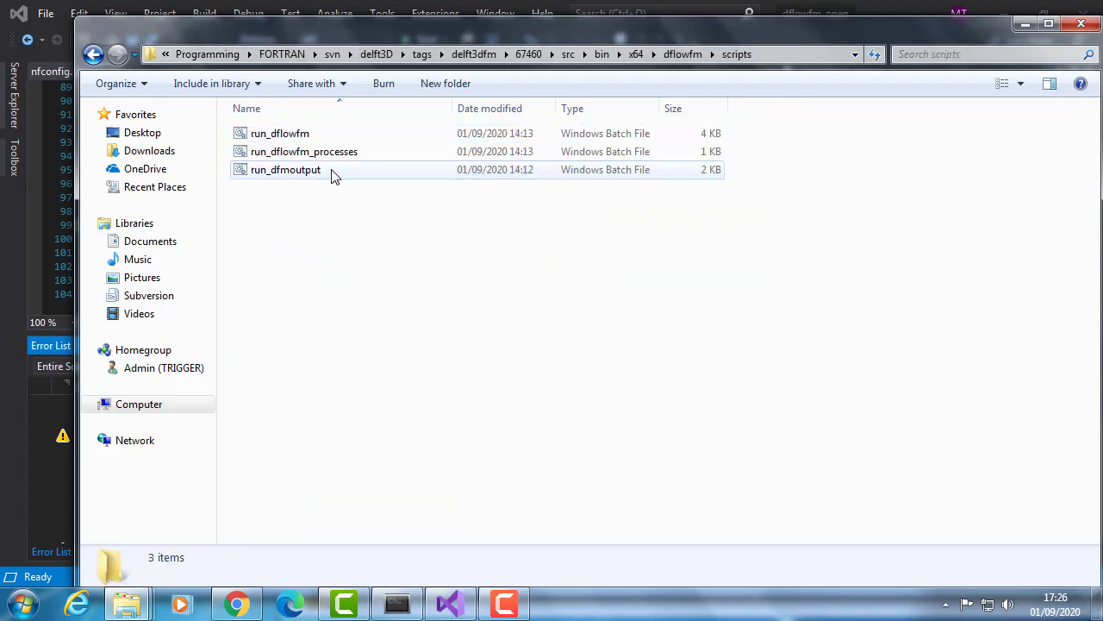
- Switch to the Anaconda Prompt and change the working directory from src to bin\x64\dflowfm\scripts
left_click(784, 60)
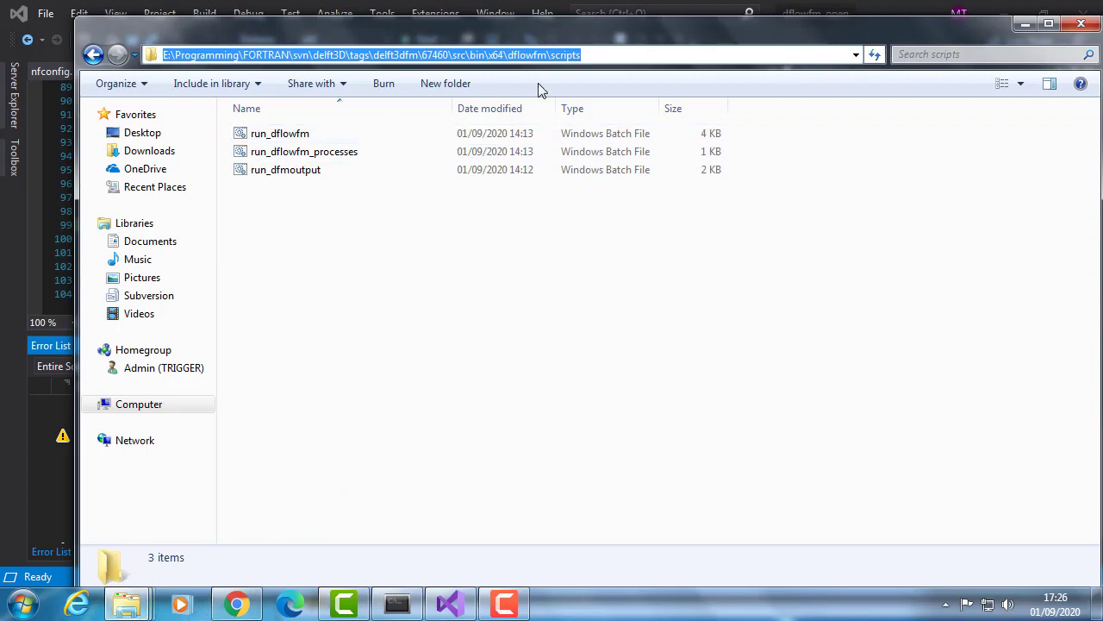
left_click(396, 610)
right_click(628, 294)
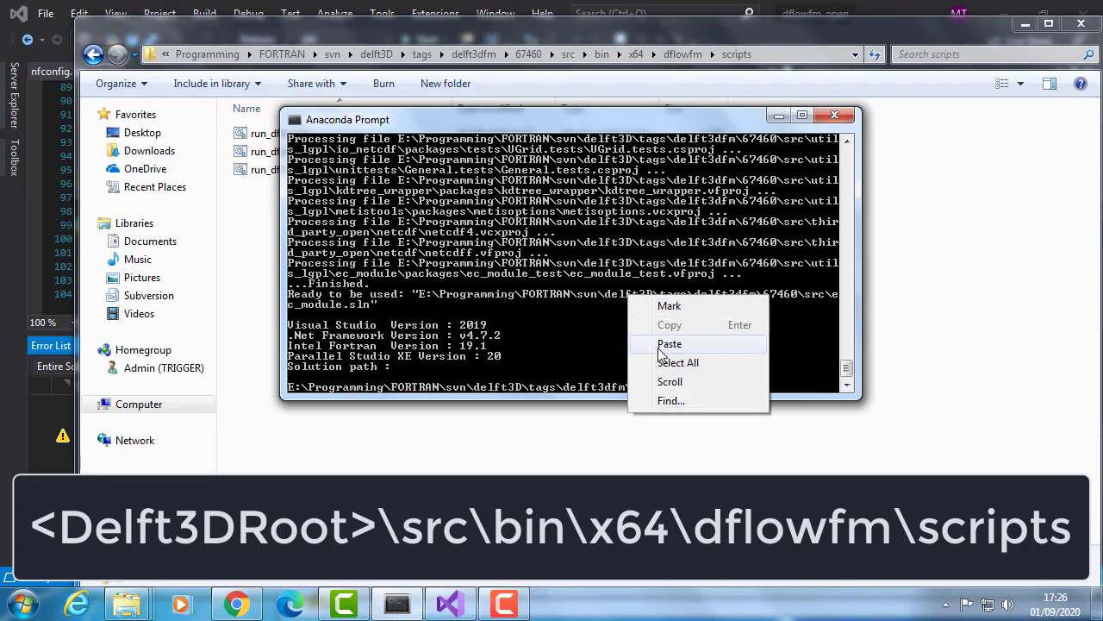
left_click(574, 296)
type("c>")
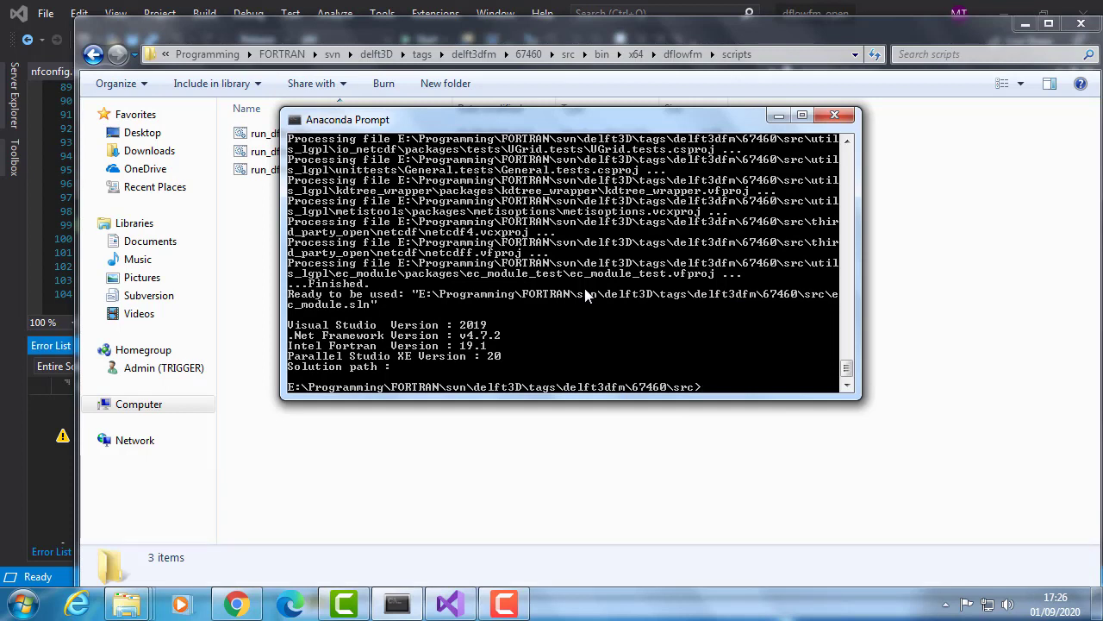
type("cd bin\\x64\\dflowfm\\scripts")
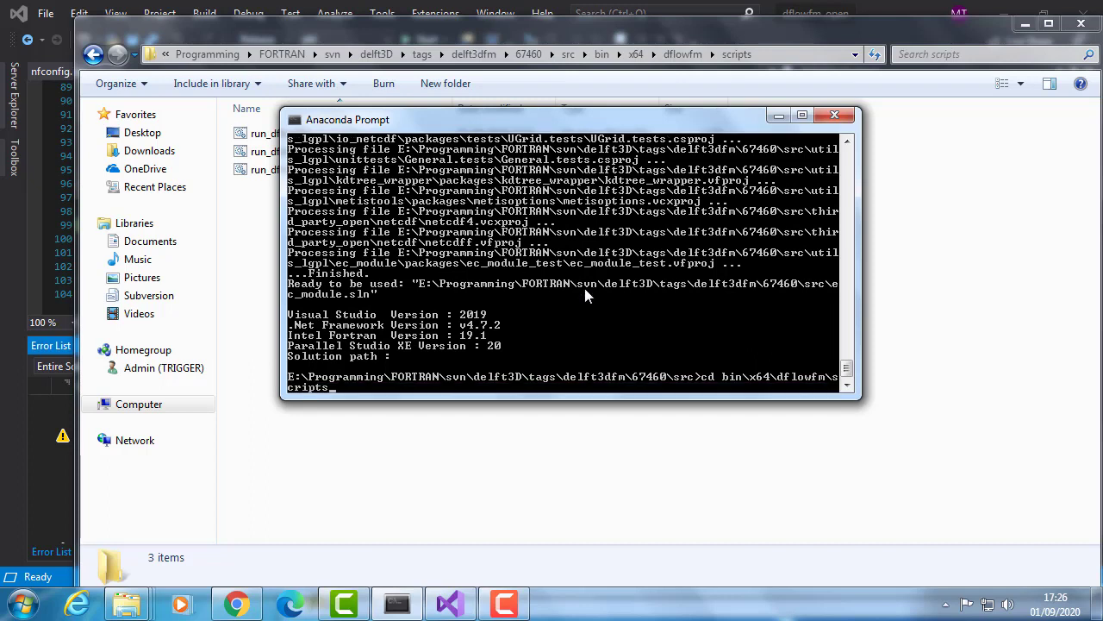
key("Return")
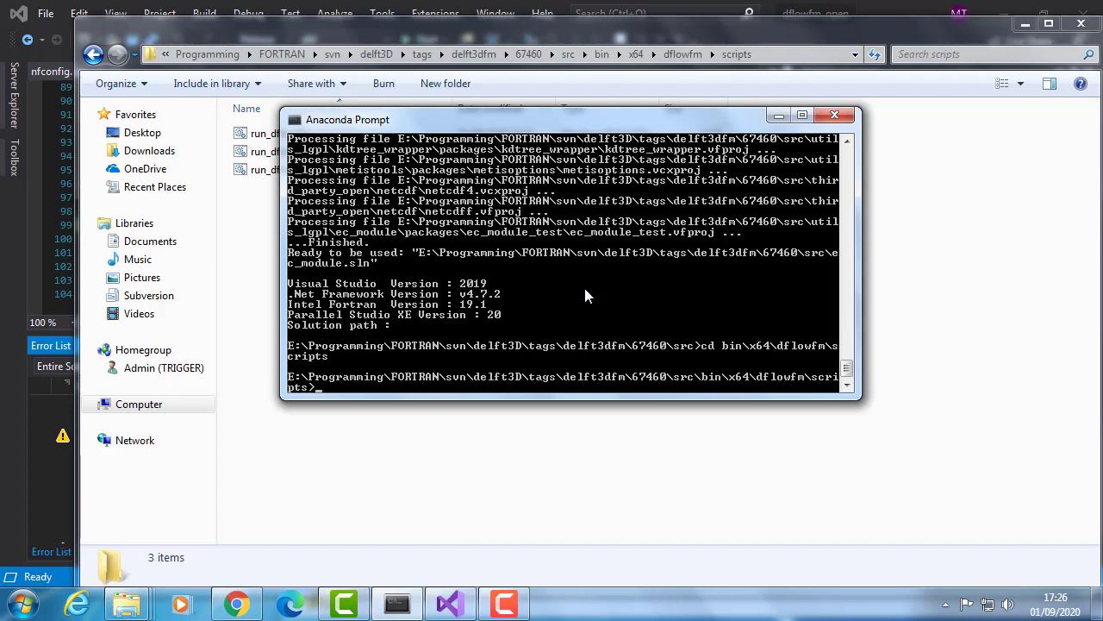
- Run run_dflowfm.bat without arguments and allow the D-Flow Flexible Mesh Command Line Interface through Windows Firewall on private networks
type("run")
key("Tab")
key("Return")
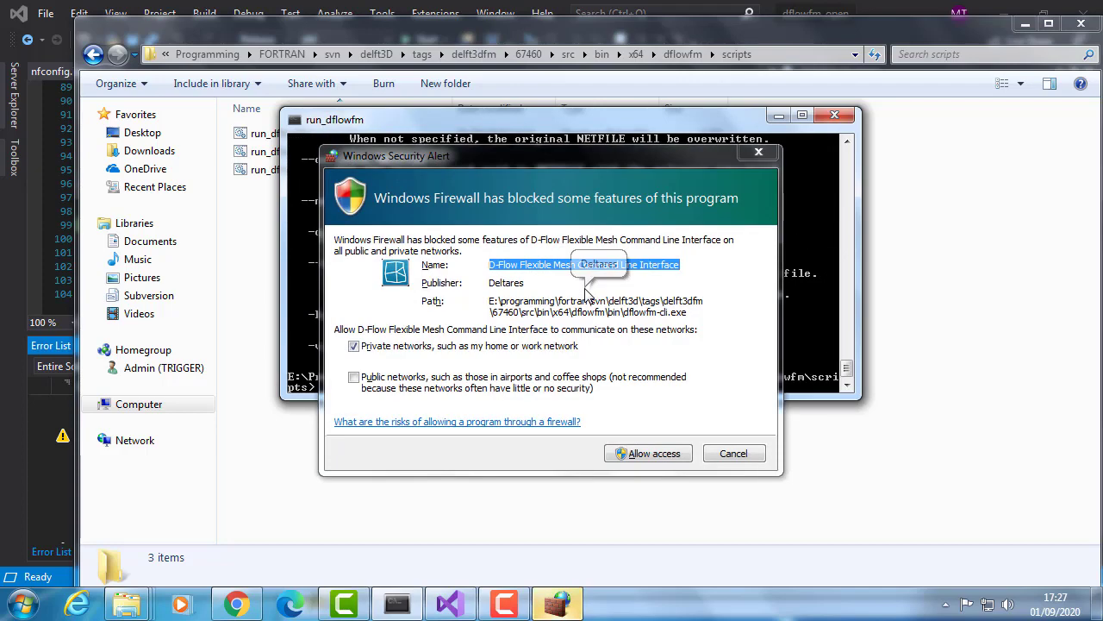
left_click(677, 455)
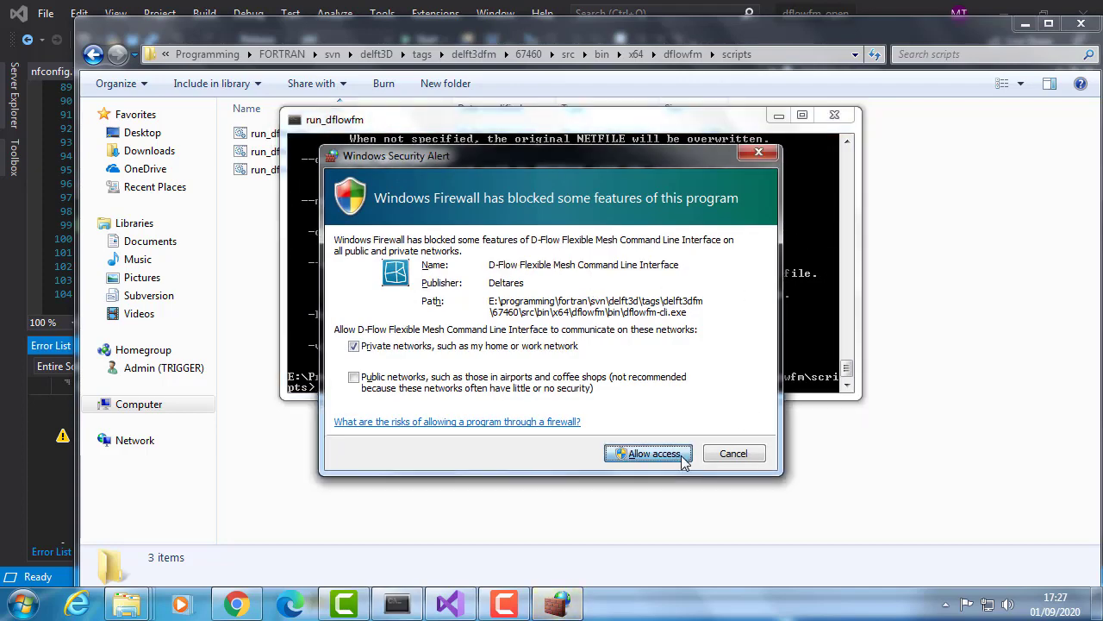
scroll(496, 321, "up", 12)
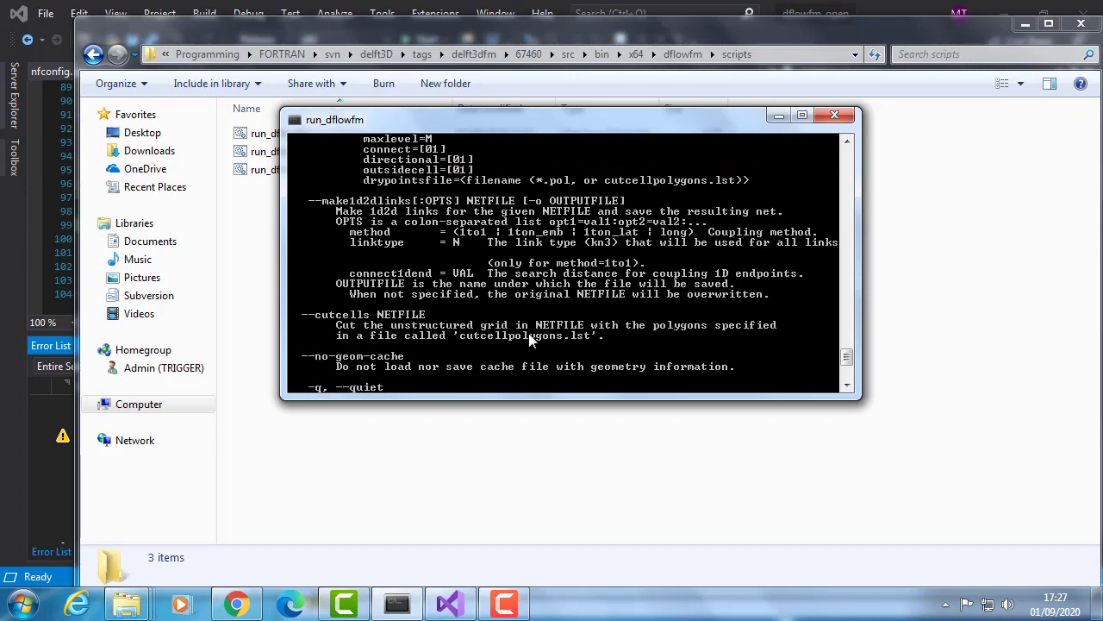
scroll(532, 329, "up", 4)
scroll(532, 315, "down", 15)
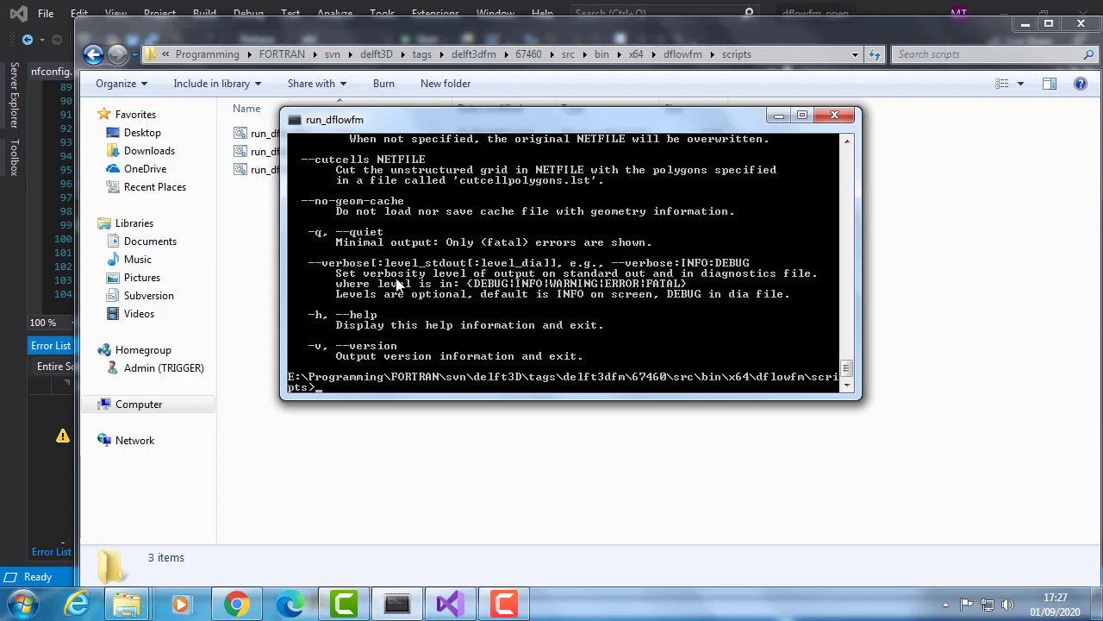
- Copy the path of the Flume_1m project's FlowFM\input folder from Windows Explorer and make it the prompt's working directory
left_click(137, 610)
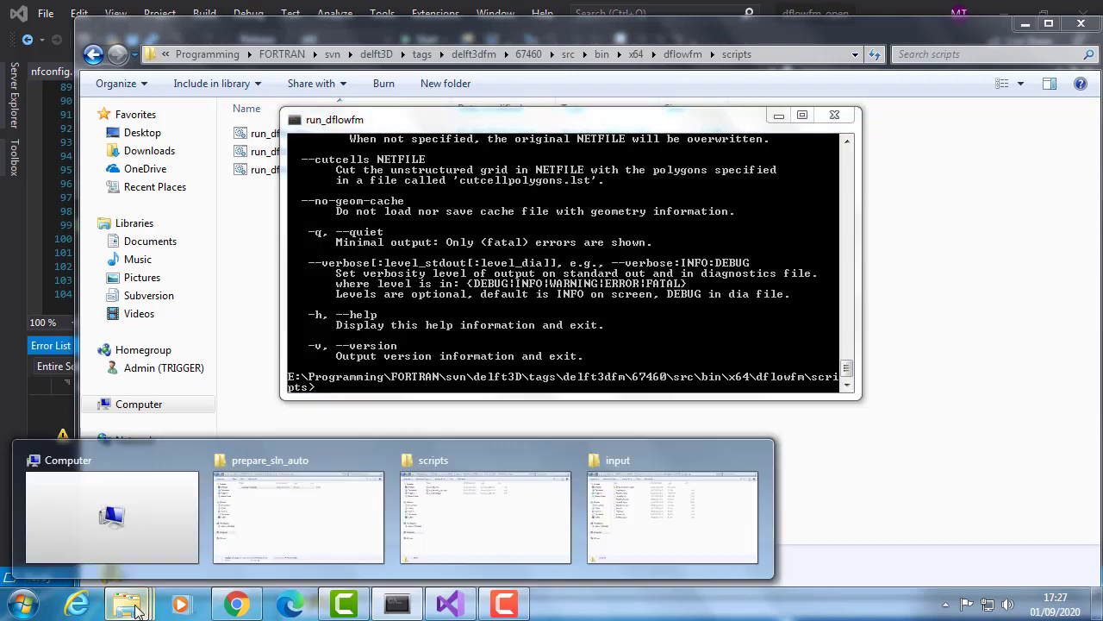
left_click(642, 539)
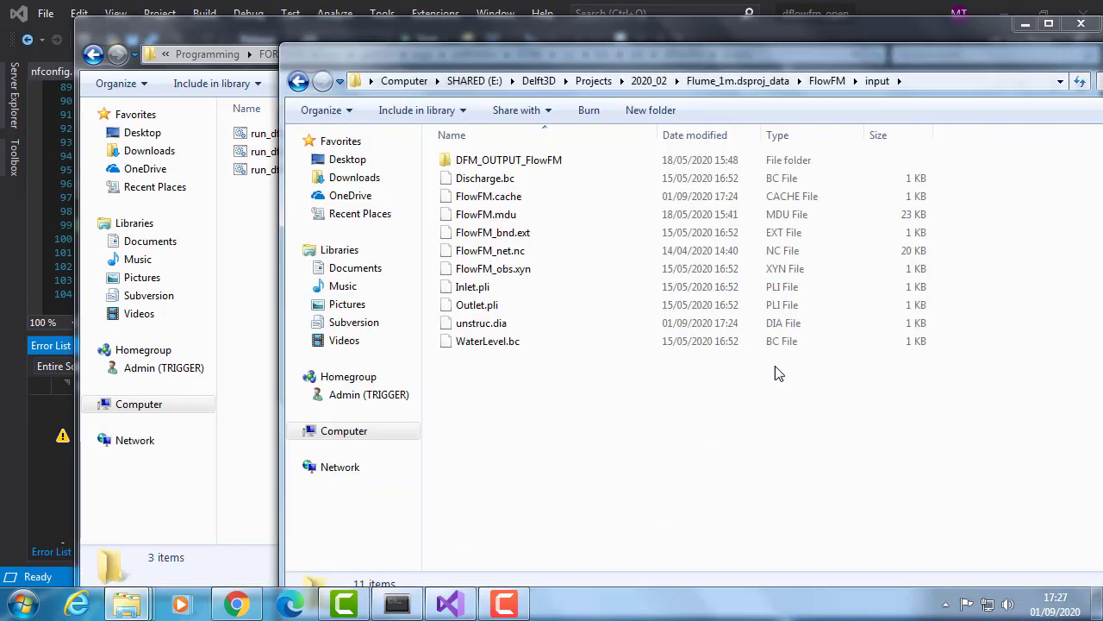
left_click(932, 77)
key("ctrl+c")
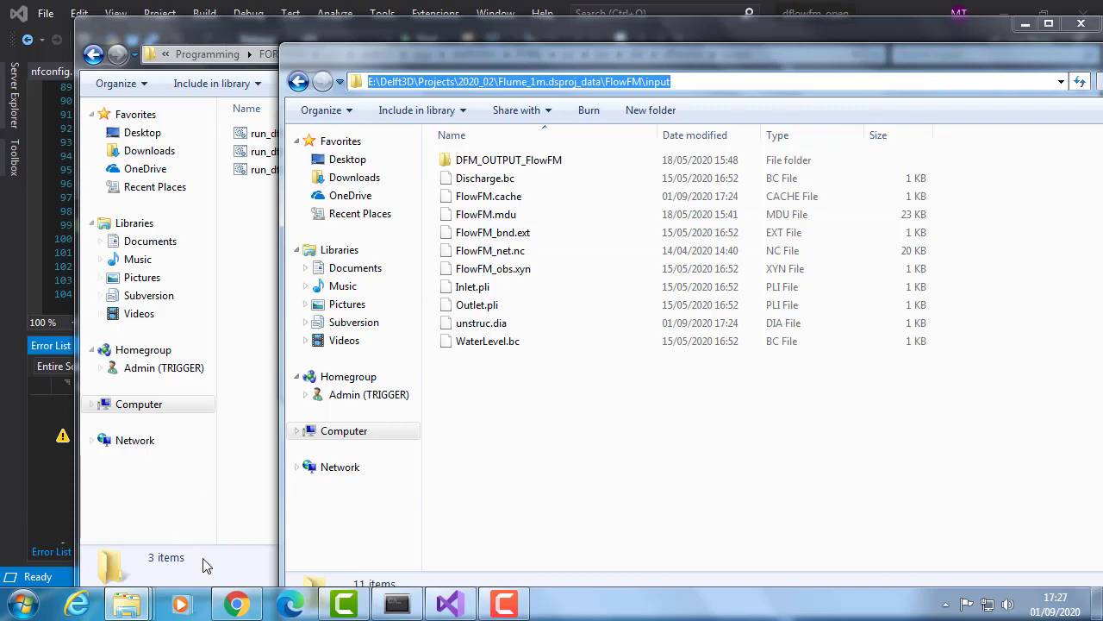
left_click(396, 603)
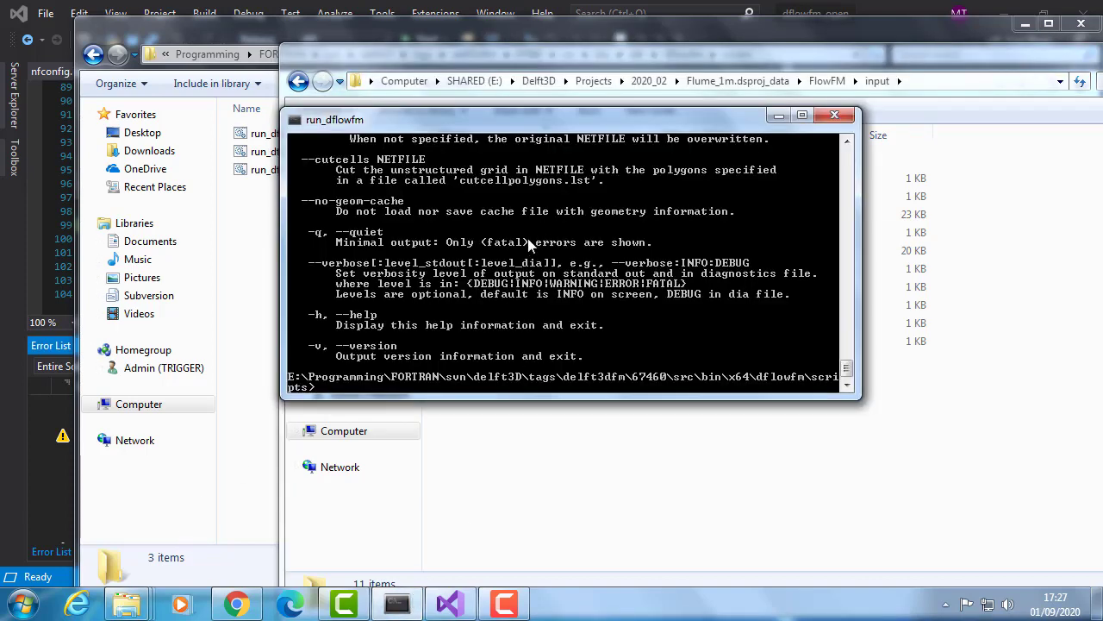
type("cd")
right_click(516, 222)
left_click(560, 271)
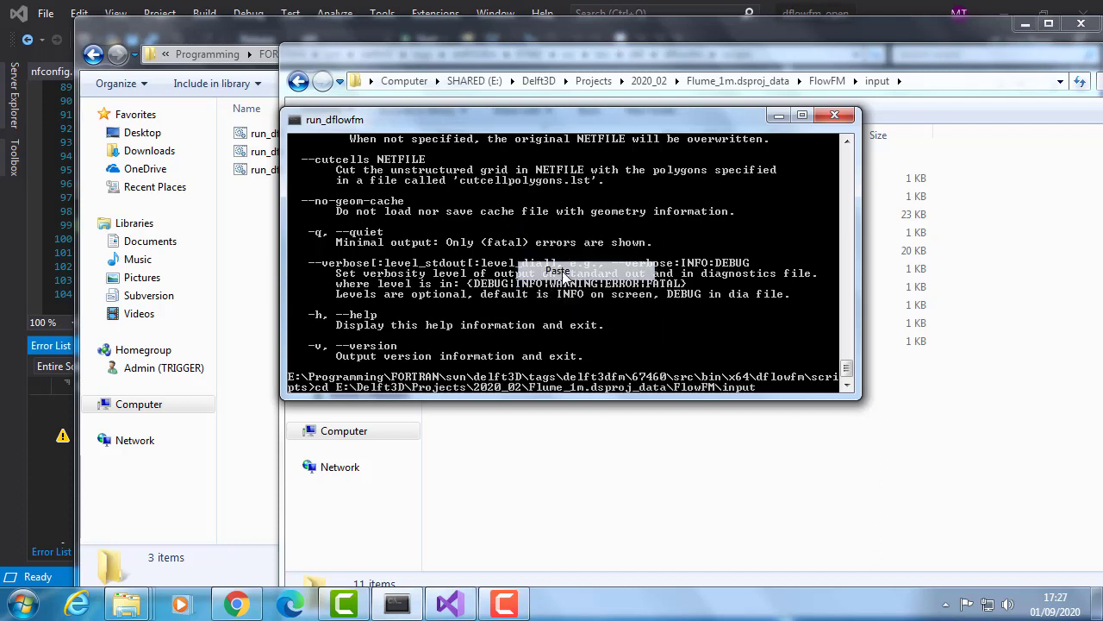
key("Return")
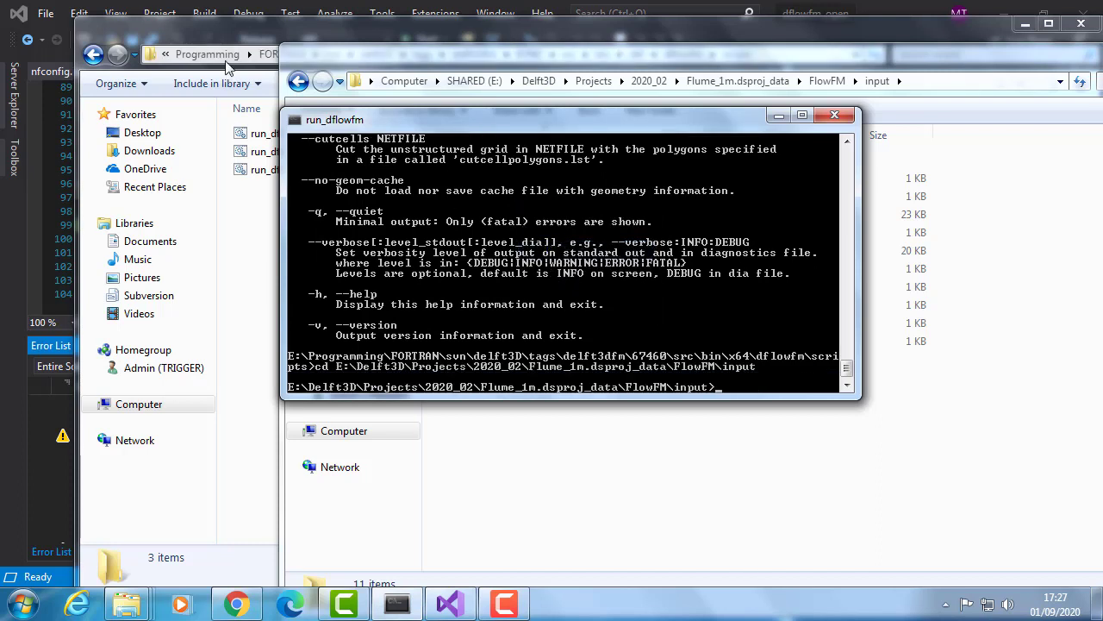
- Run the FlowFM.mdu model from the input folder using the full path to run_dflowfm.bat in the compiled scripts folder
left_click(236, 30)
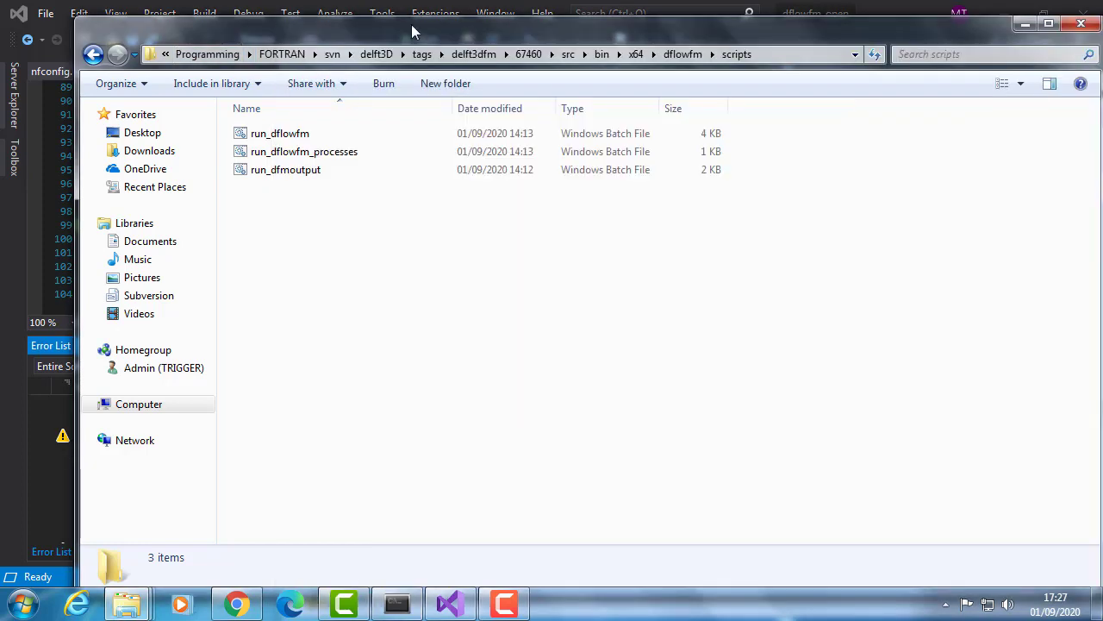
left_click(795, 55)
key("ctrl+c")
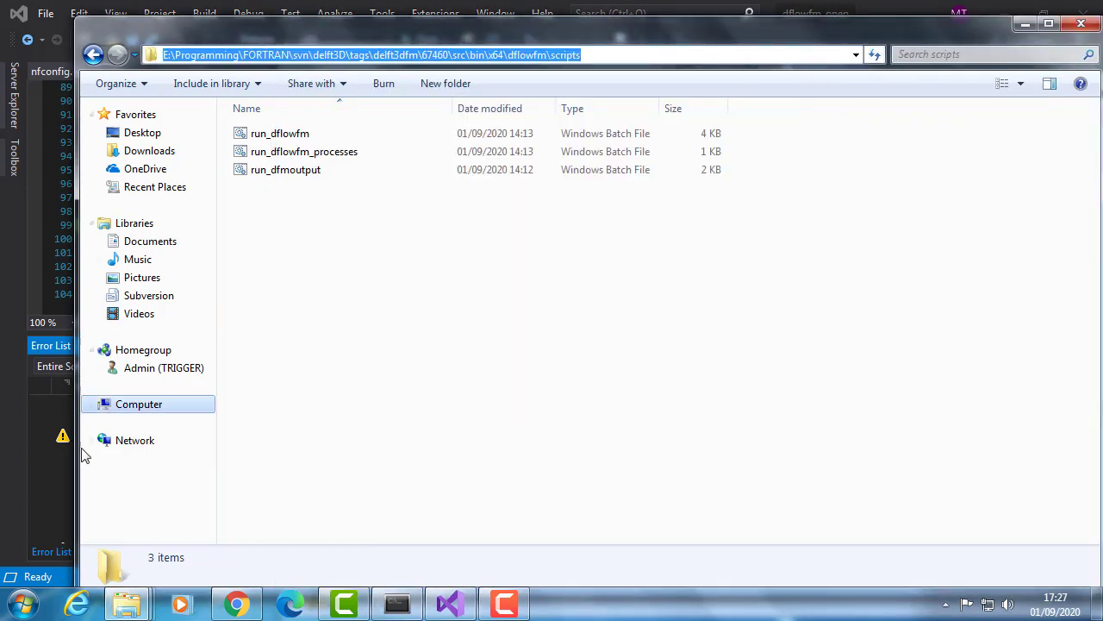
key("alt+Tab")
right_click(553, 252)
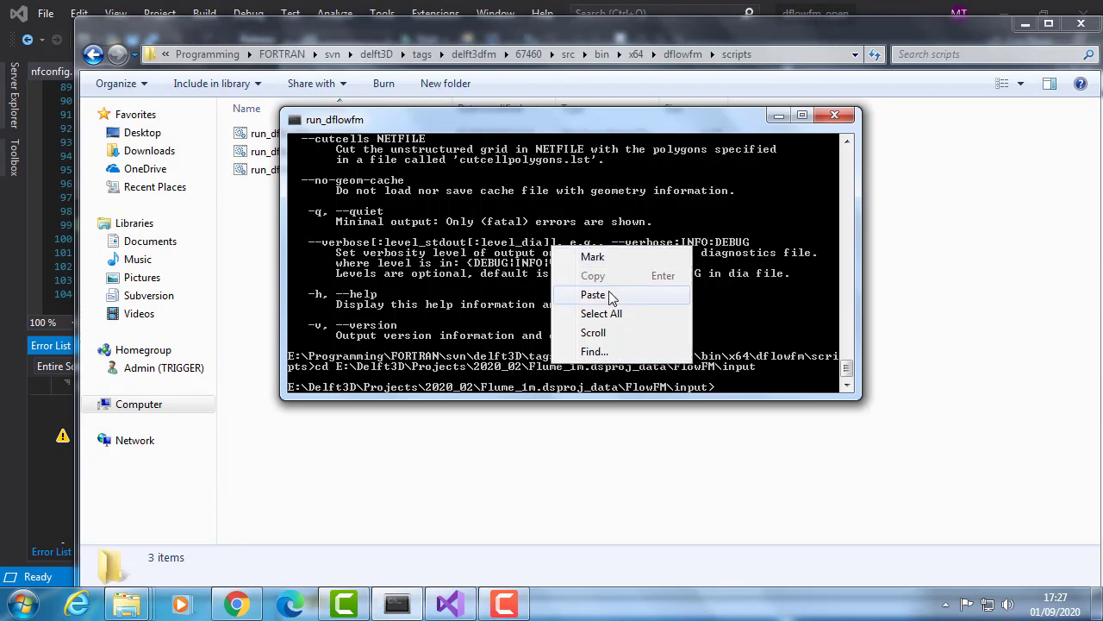
left_click(605, 291)
type("\\ru")
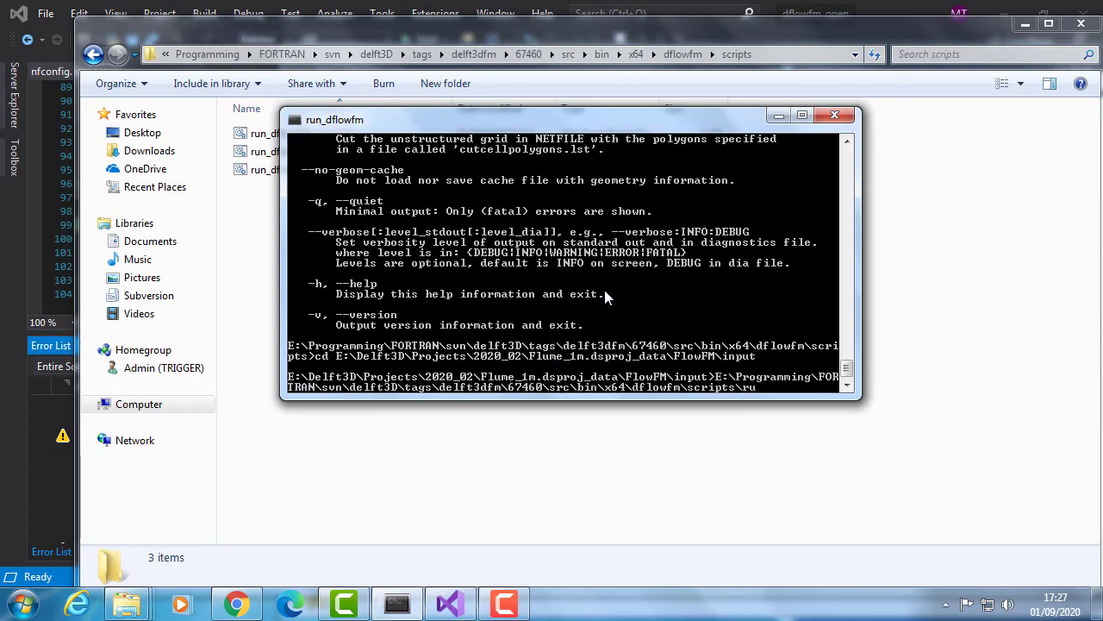
key("Tab")
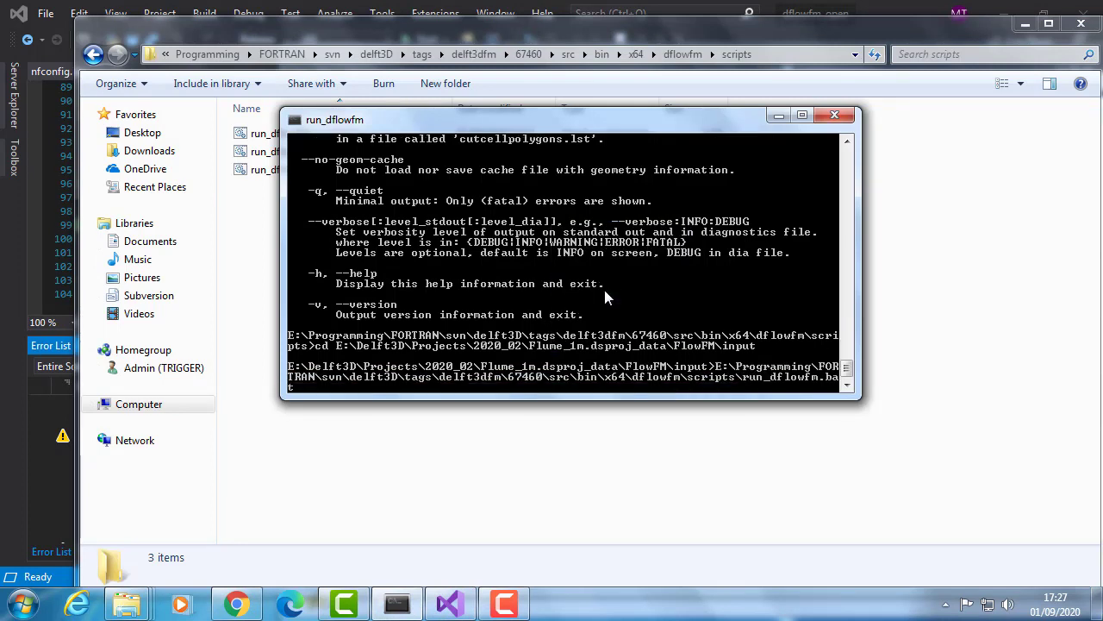
type("Fl")
key("Tab")
key("Return")
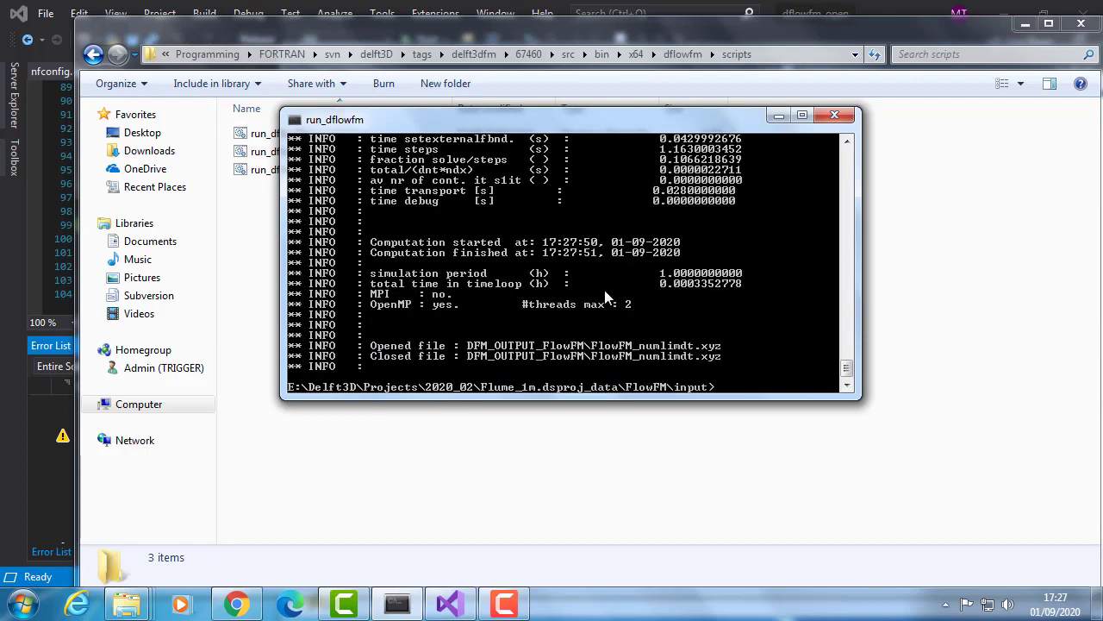